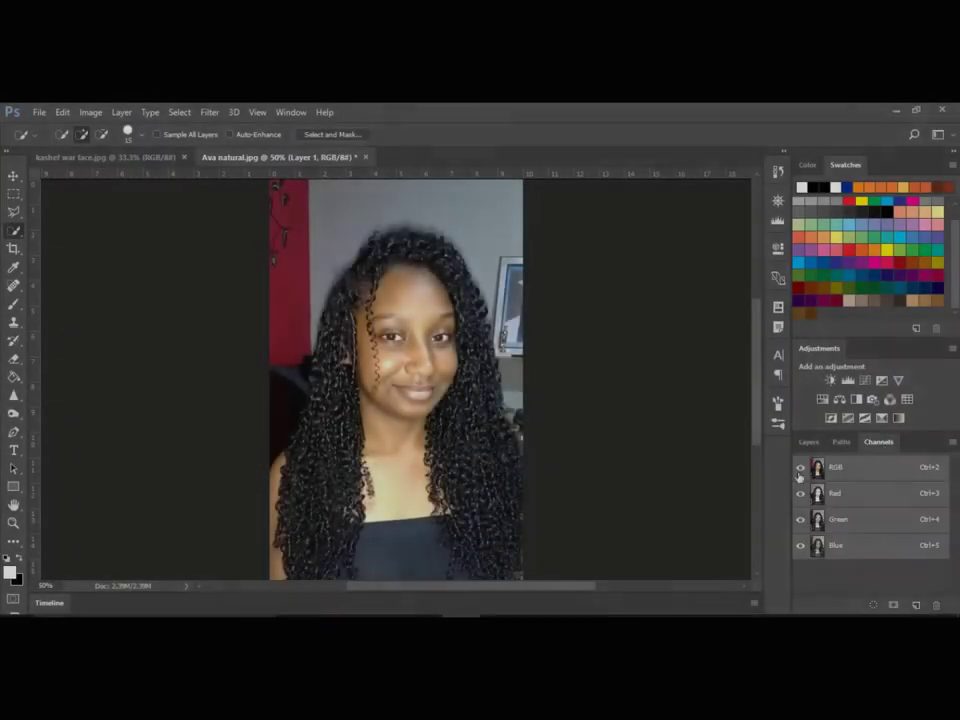
Duplicate the Blue channel and boost Blue copy's contrast with Levels.
left_click(868, 545)
left_click_drag(868, 545, 916, 605)
key("ctrl+l")
left_click_drag(551, 378, 571, 378)
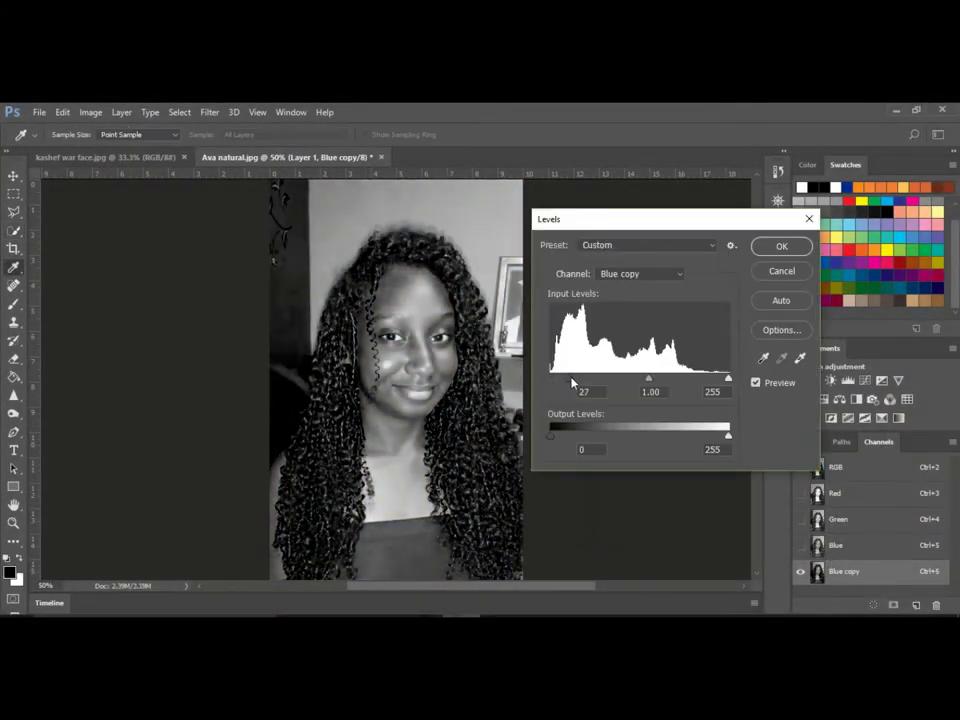
left_click_drag(728, 378, 699, 381)
key("Return")
Duplicate the Red channel and adjust Red copy's Levels to brighten midtones.
left_click_drag(846, 493, 916, 605)
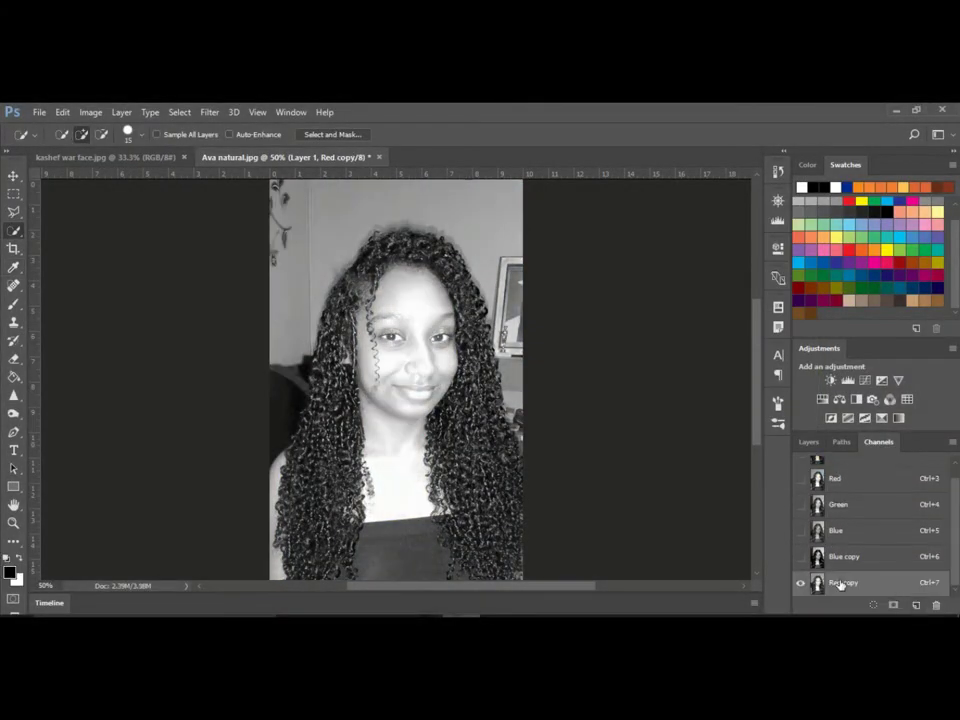
key("ctrl+l")
mouse_move(551, 378)
left_mouse_down()
mouse_move(570, 385)
mouse_move(564, 380)
left_mouse_up()
left_click_drag(648, 378, 666, 380)
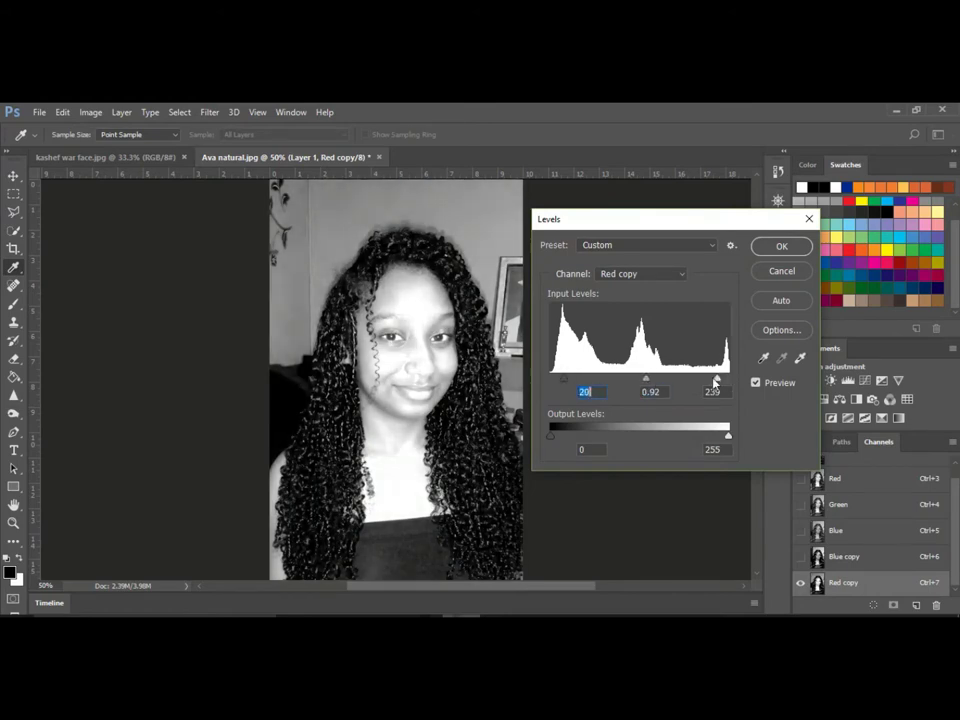
left_click_drag(564, 380, 540, 384)
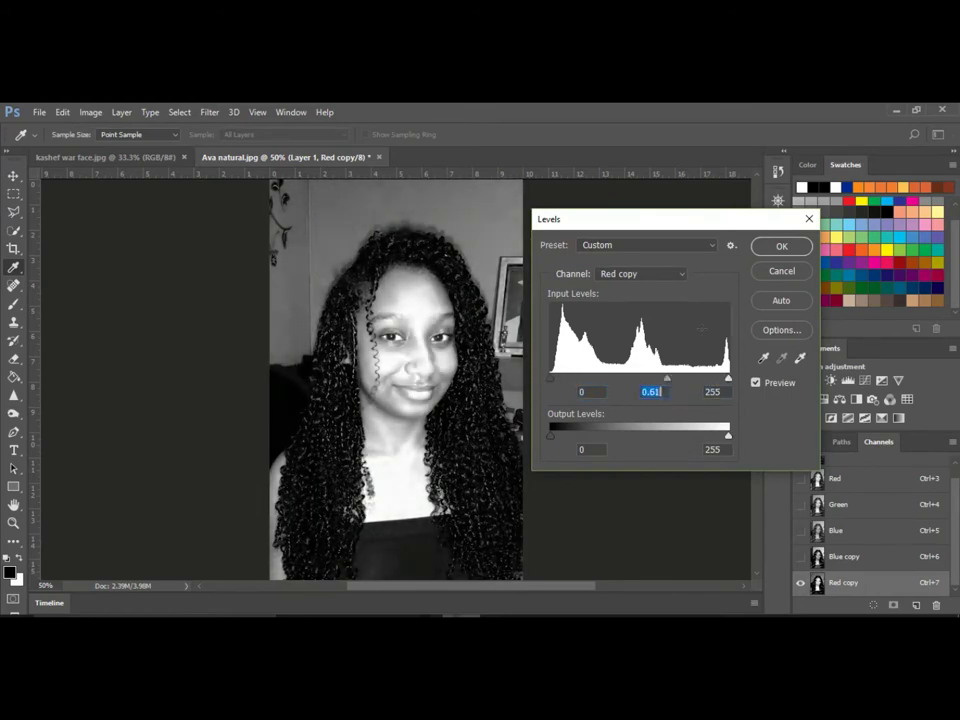
key("Return")
Duplicate the Green channel and darken Green copy's shadows with Levels.
left_click_drag(838, 504, 916, 605)
key("ctrl+l")
left_click_drag(551, 378, 563, 380)
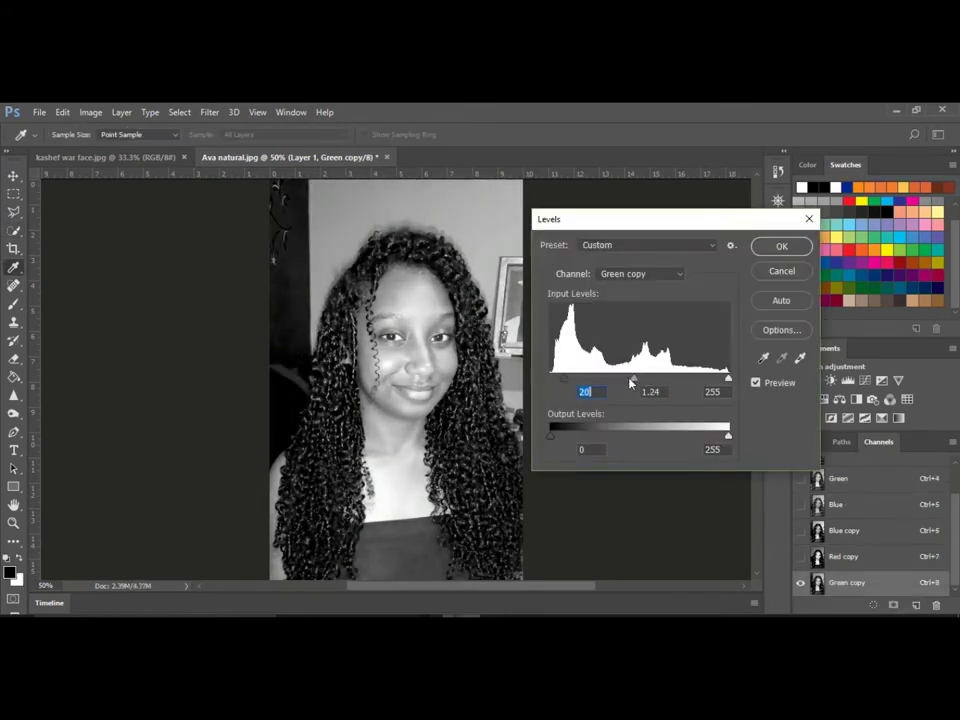
key("Return")
Compare the Blue copy, Red copy and Green copy channels.
key("w")
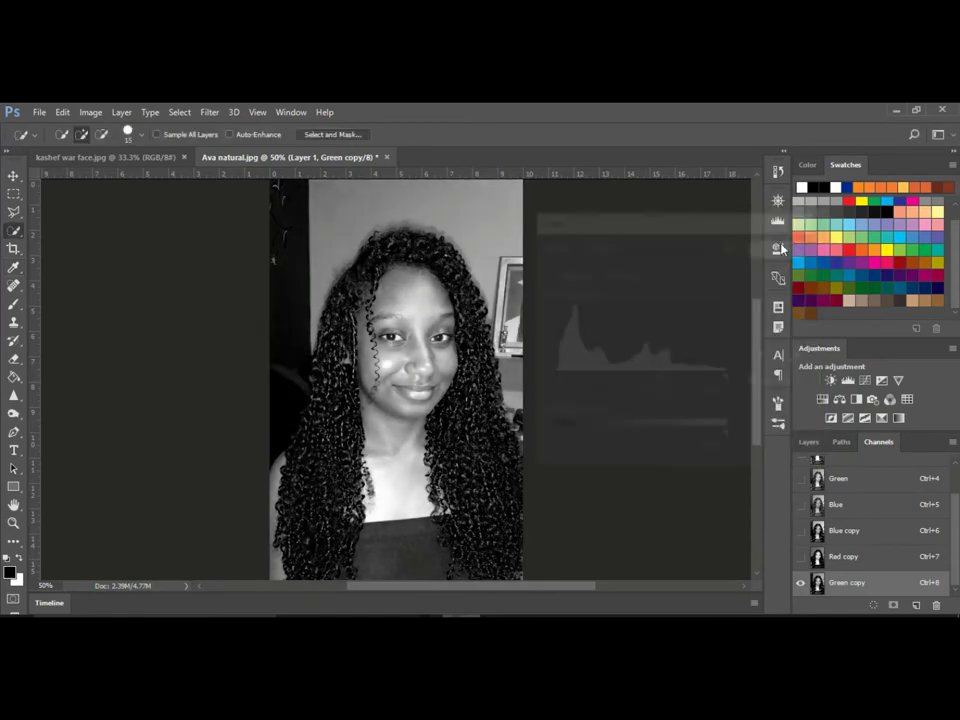
left_click(860, 530)
left_click(842, 556)
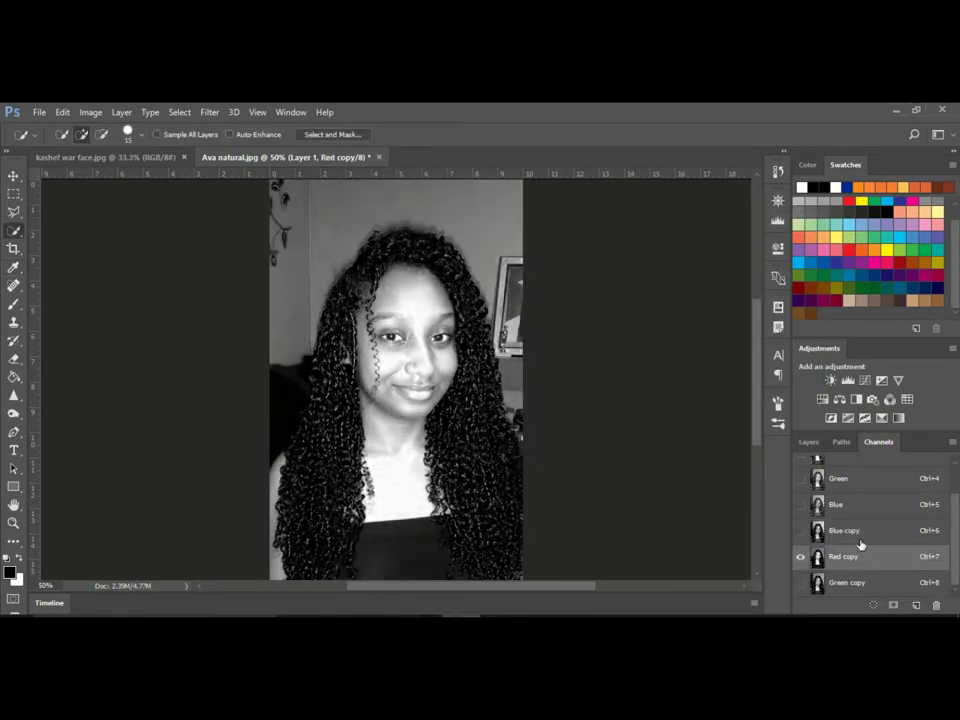
left_click(845, 530)
left_click(845, 582)
left_click(845, 531)
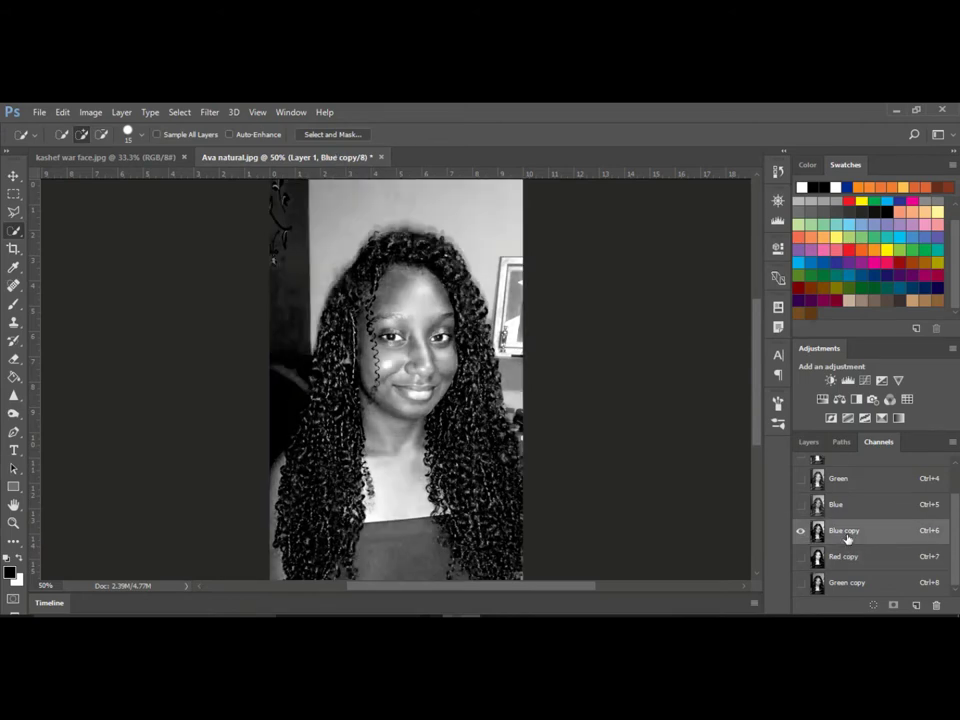
left_click(843, 556)
Try a stronger Levels adjustment on Red copy, then cancel it.
key("ctrl+l")
left_click_drag(638, 380, 666, 382)
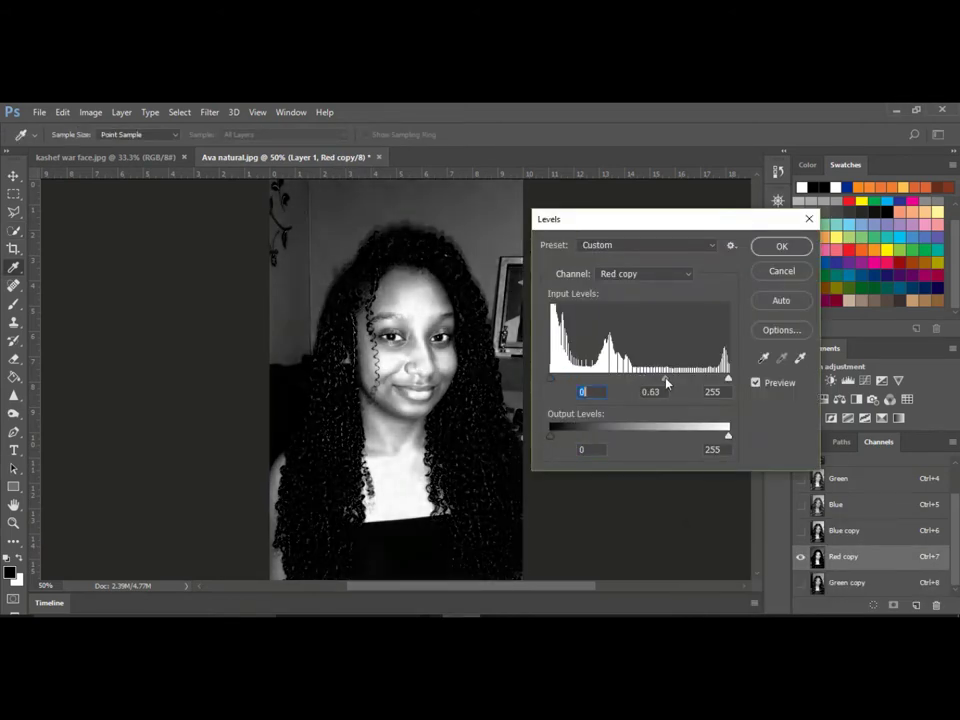
left_click_drag(727, 380, 632, 380)
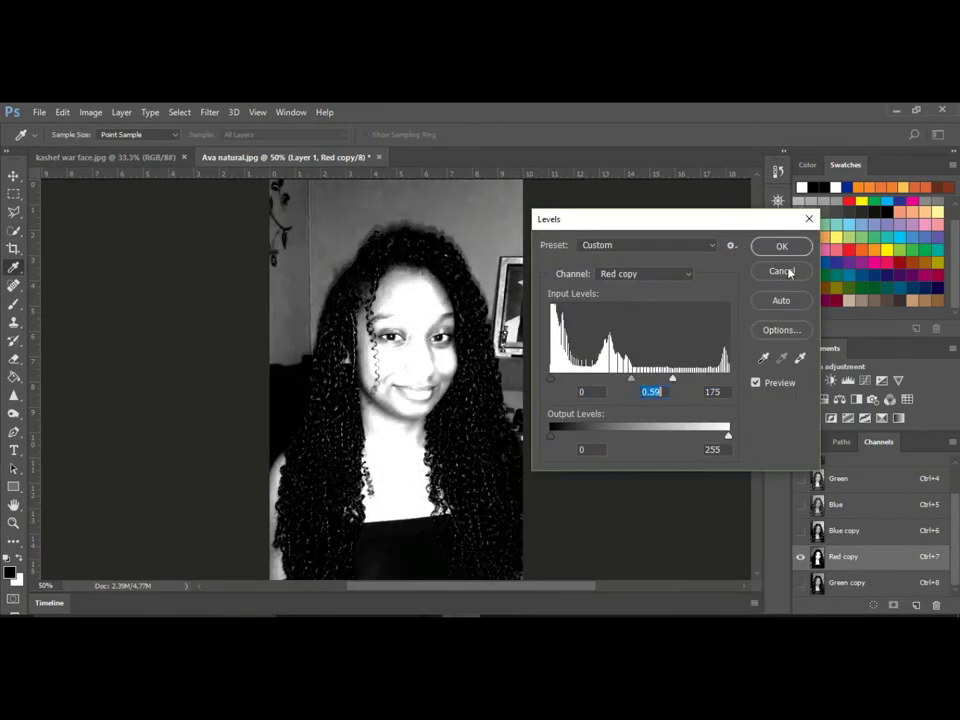
left_click(782, 271)
Raise Blue copy's contrast further with Levels on black, midtone and white points.
left_click(843, 530)
key("ctrl+l")
left_click_drag(549, 380, 572, 381)
left_click_drag(649, 380, 662, 381)
left_click_drag(727, 380, 708, 380)
left_click(782, 246)
key("w")
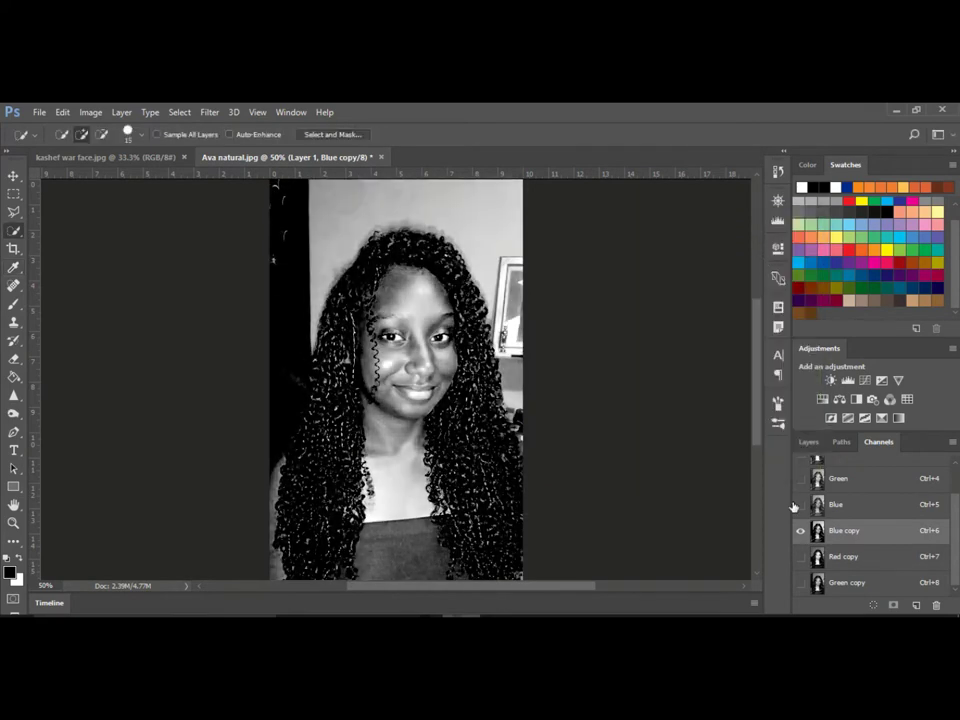
Load Red copy as a selection and brighten its midtones and white point.
left_click(862, 556)
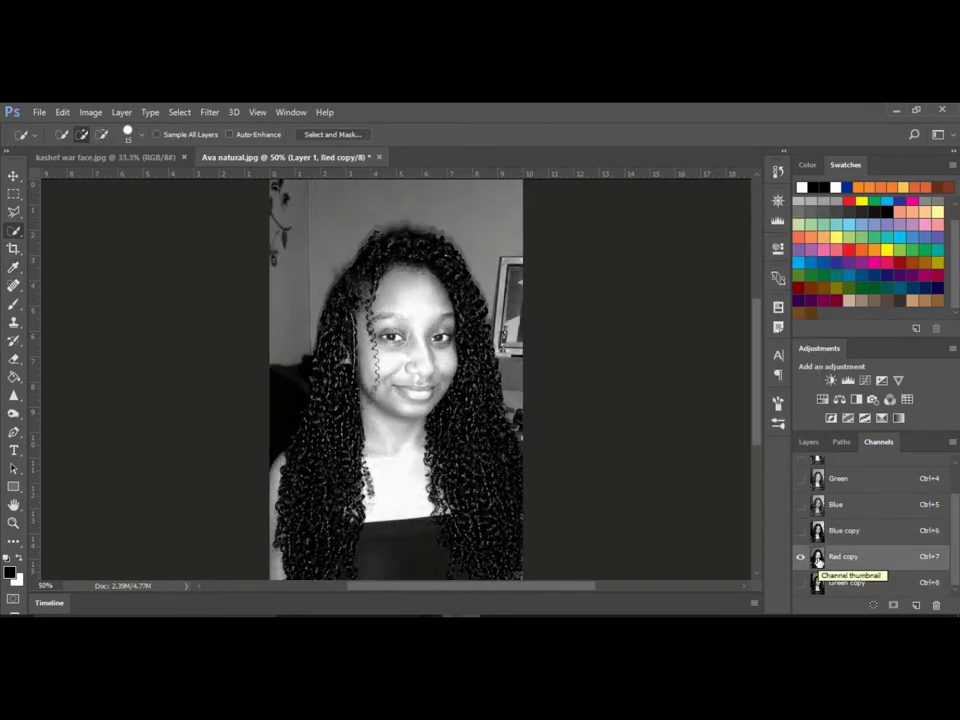
left_click(818, 561, "ctrl")
key("ctrl+l")
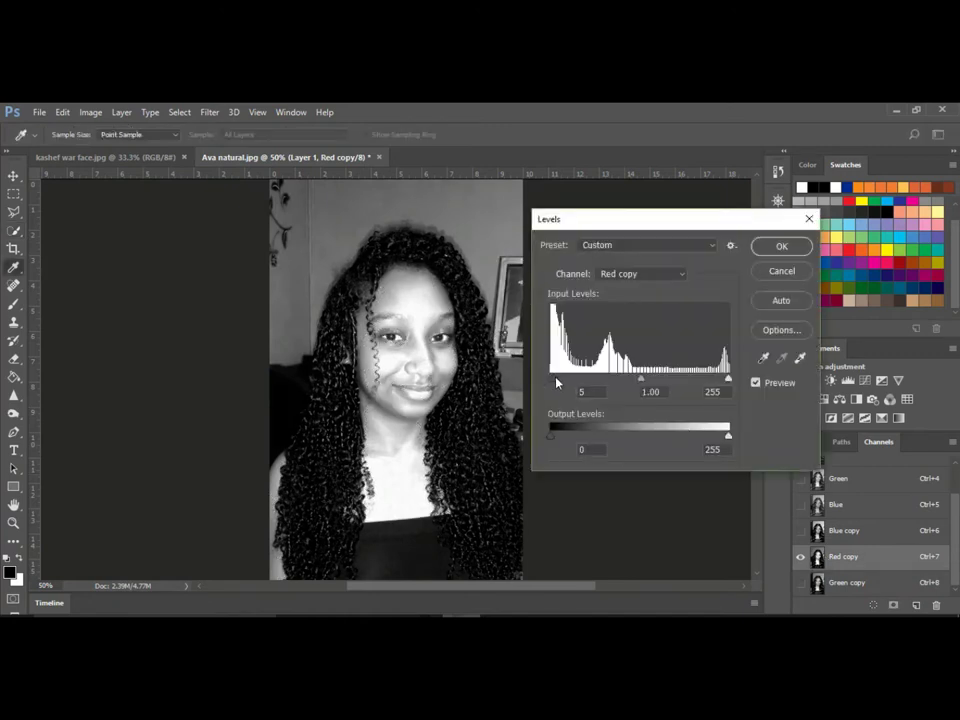
left_click_drag(645, 380, 638, 380)
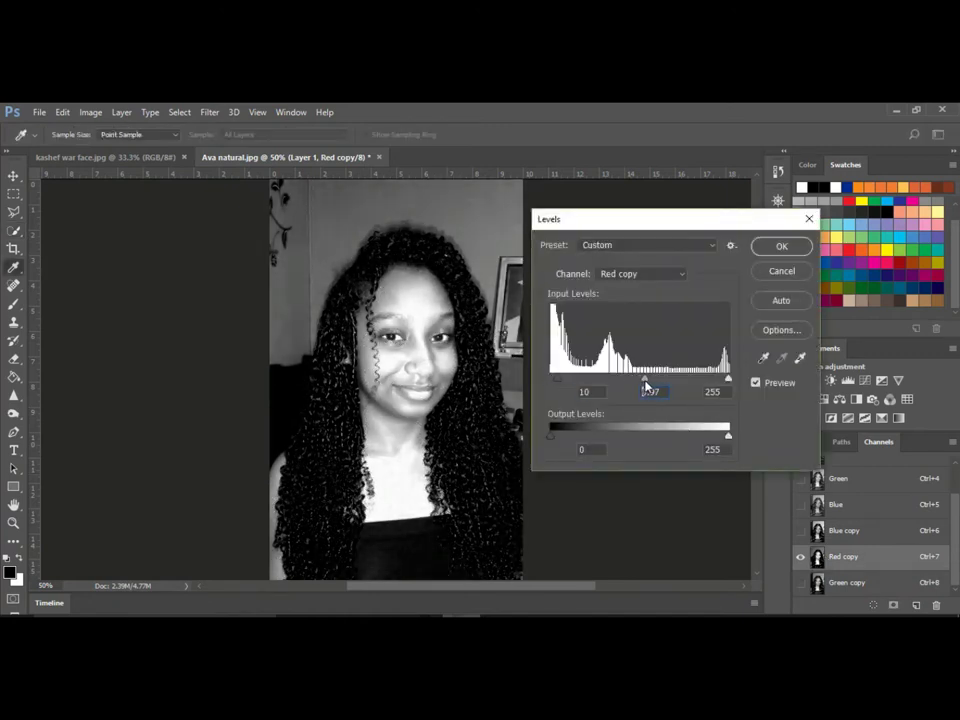
left_click_drag(727, 379, 716, 380)
left_click(781, 246)
key("w")
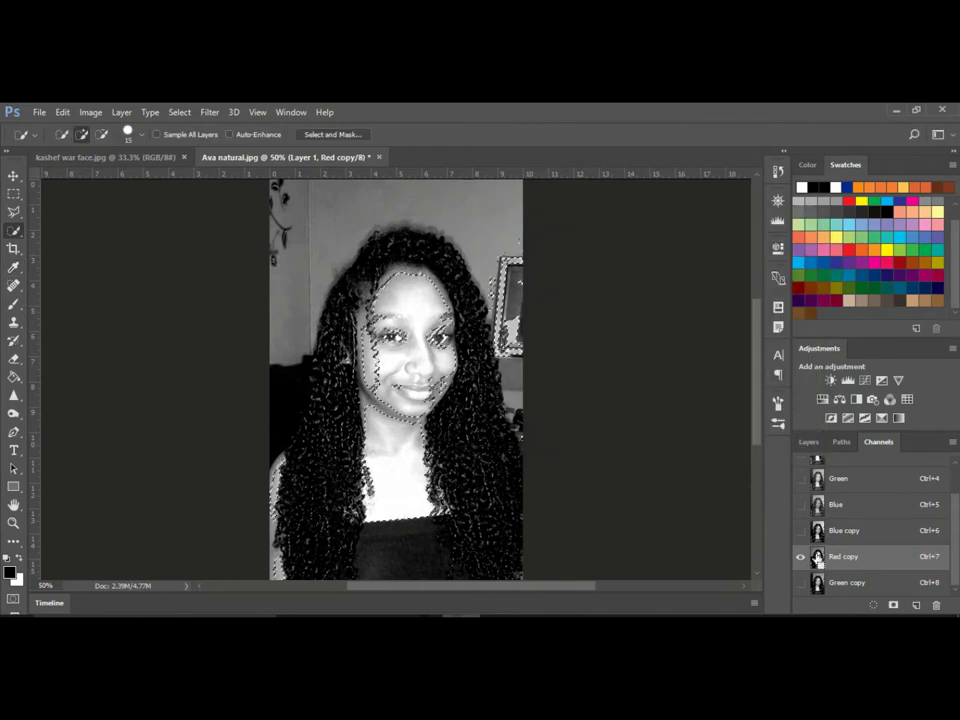
Add a layer mask to Layer 0 from the Red copy selection.
left_click(808, 441)
left_click(823, 555)
left_click(859, 606)
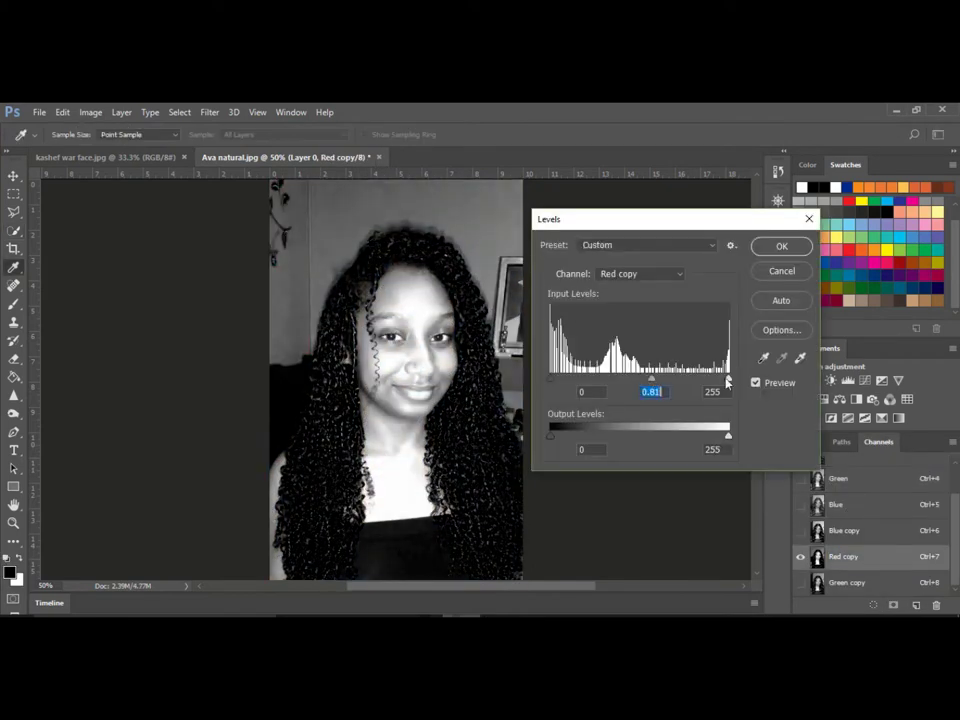
Darken Red copy's midtones with another Levels adjustment.
left_click(727, 381)
left_click_drag(728, 436, 735, 438)
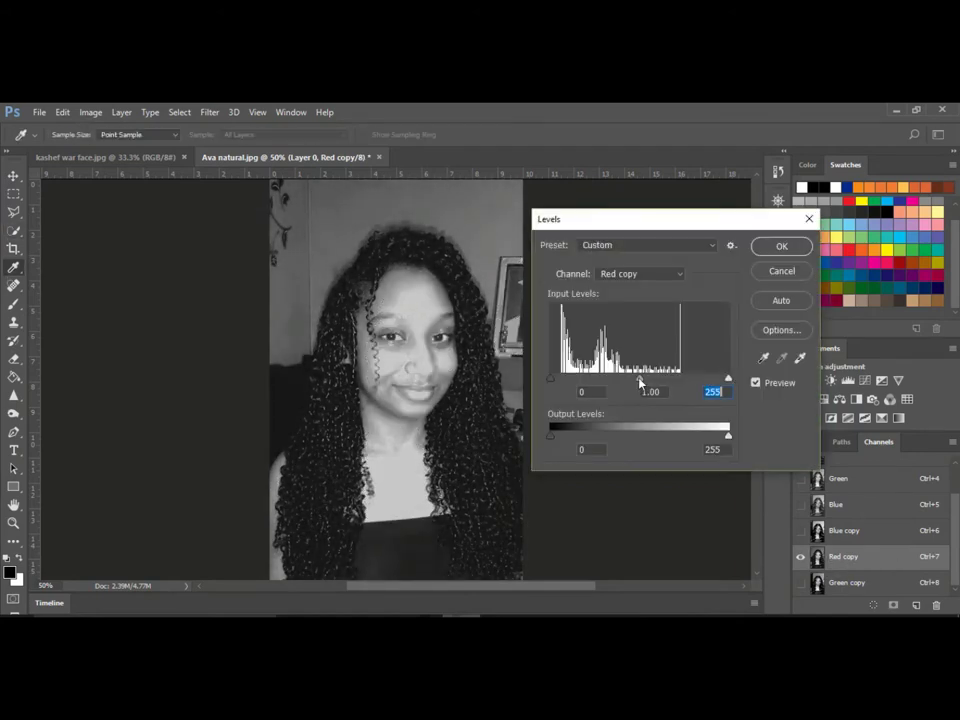
left_click_drag(640, 383, 653, 381)
left_click_drag(550, 437, 576, 437)
left_click_drag(653, 381, 660, 381)
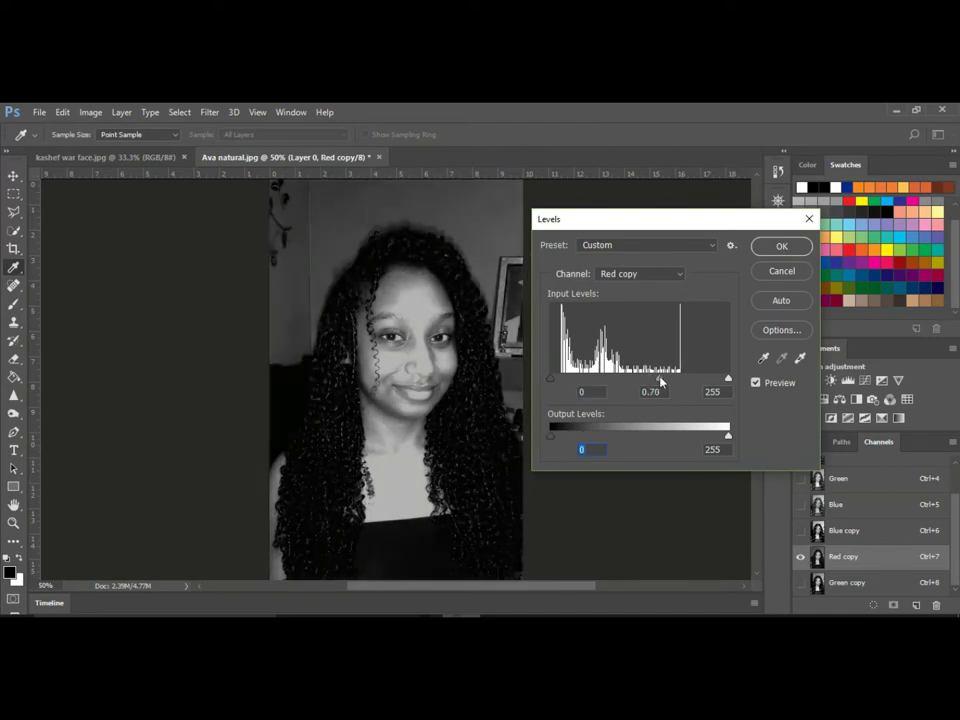
left_click(778, 246)
Add an inverted layer mask and paint the figure area white on it.
left_click(857, 603)
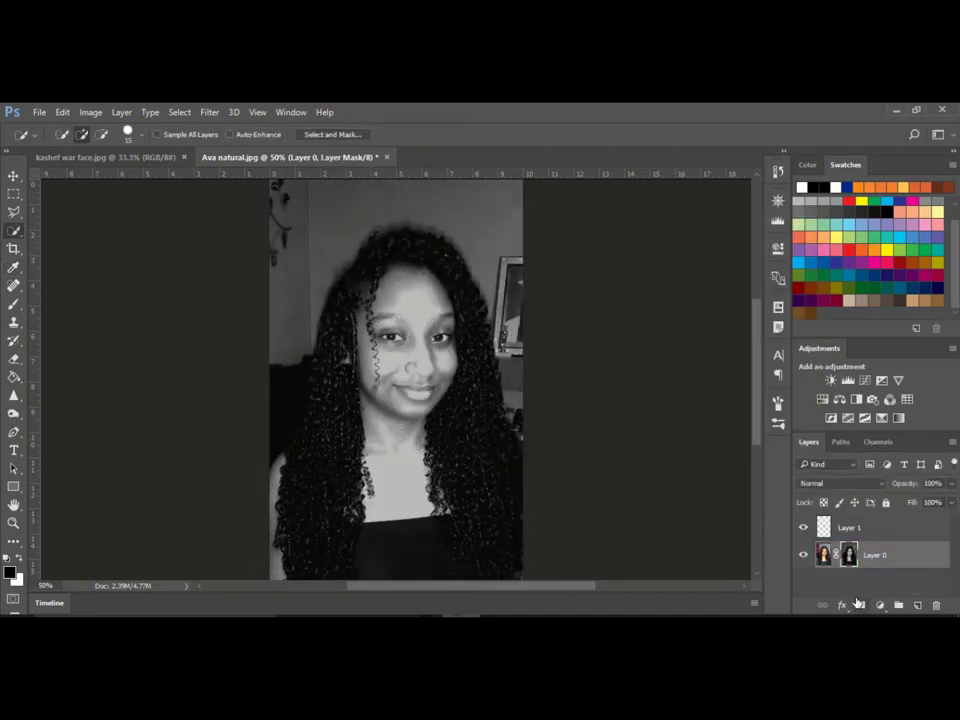
key("ctrl+i")
key("b")
mouse_move(347, 326)
left_mouse_down()
mouse_move(358, 470)
mouse_move(407, 319)
mouse_move(463, 452)
mouse_move(405, 276)
mouse_move(328, 500)
left_mouse_up()
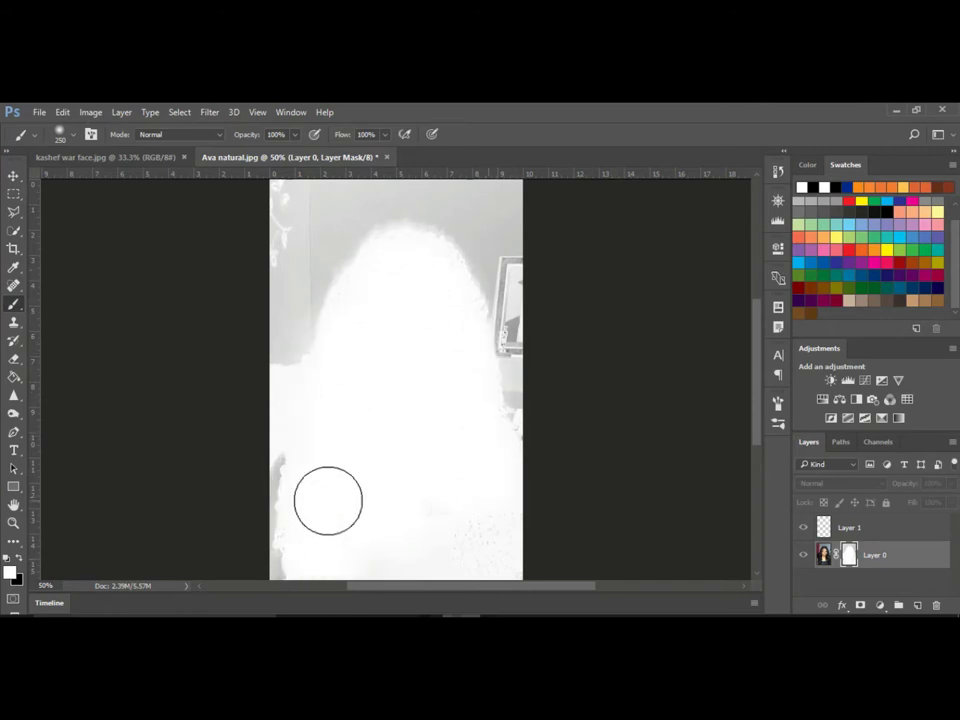
Paint black on the mask to hide background along the left and top edges.
key("bracketleft")
key("bracketleft")
key("bracketleft")
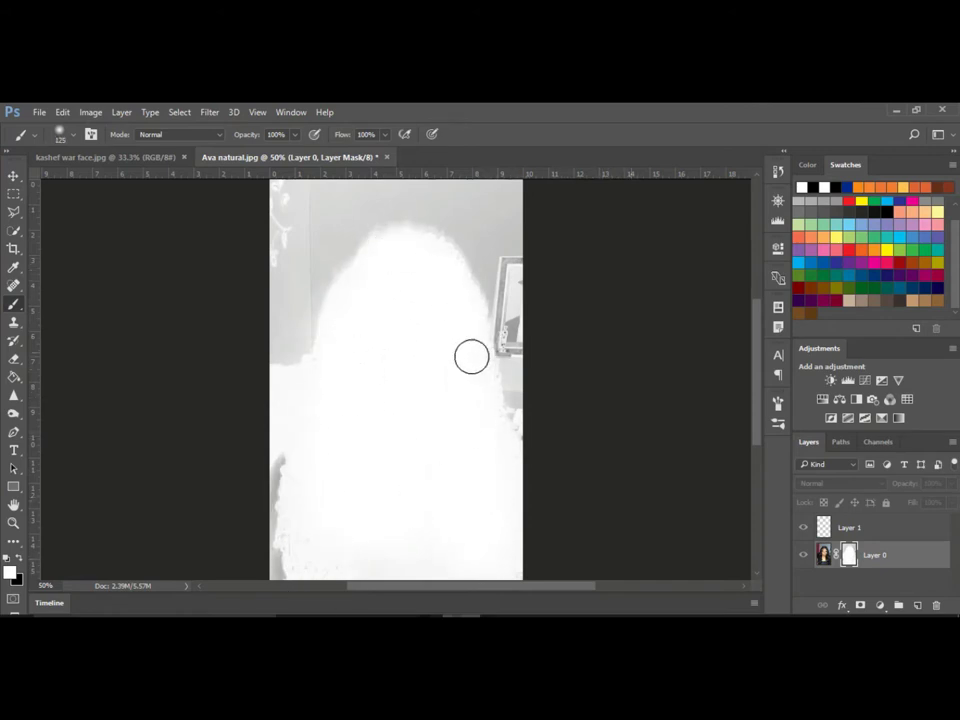
key("x")
key("bracketleft")
key("bracketleft")
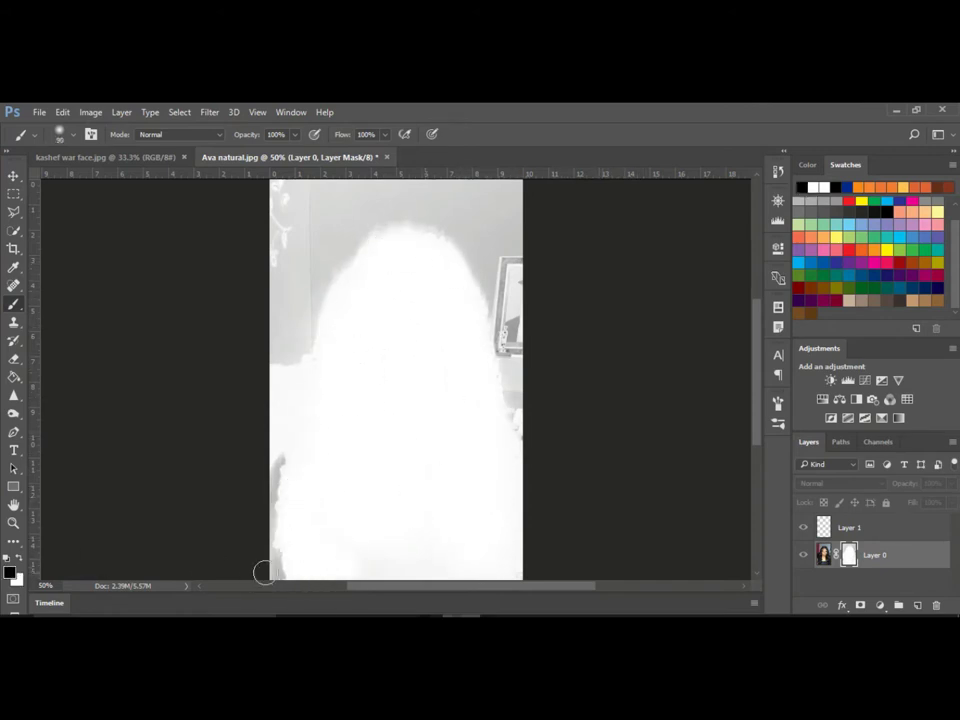
mouse_move(263, 572)
left_mouse_down()
mouse_move(283, 210)
mouse_move(498, 195)
mouse_move(356, 204)
mouse_move(441, 199)
mouse_move(489, 255)
mouse_move(510, 415)
left_mouse_up()
key("bracketright")
key("bracketright")
key("bracketright")
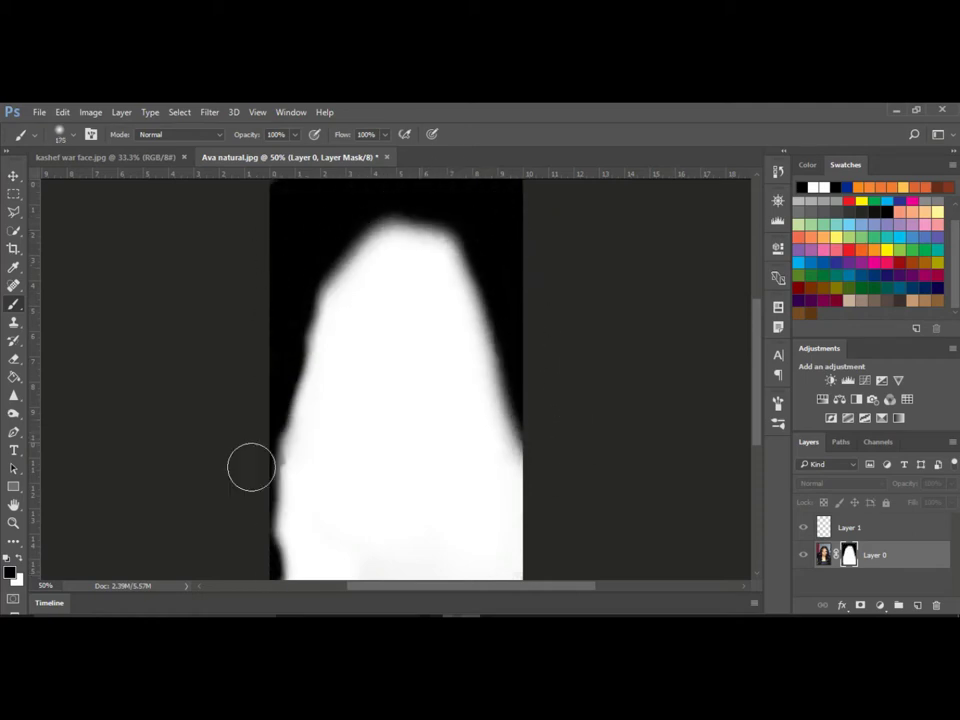
left_click_drag(251, 467, 253, 413)
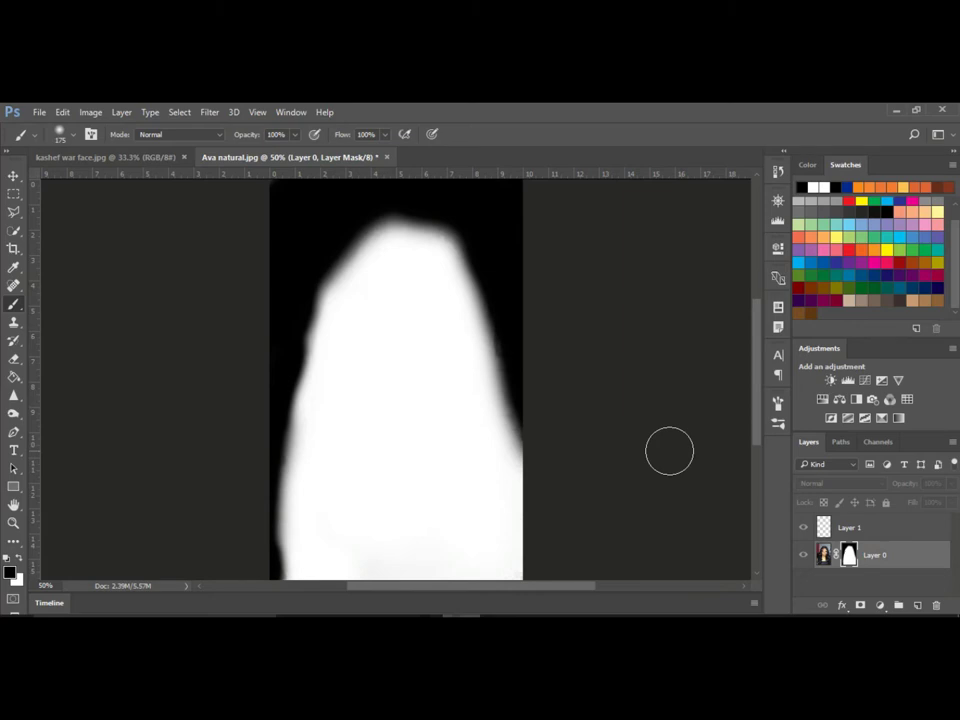
left_click(849, 555, "alt")
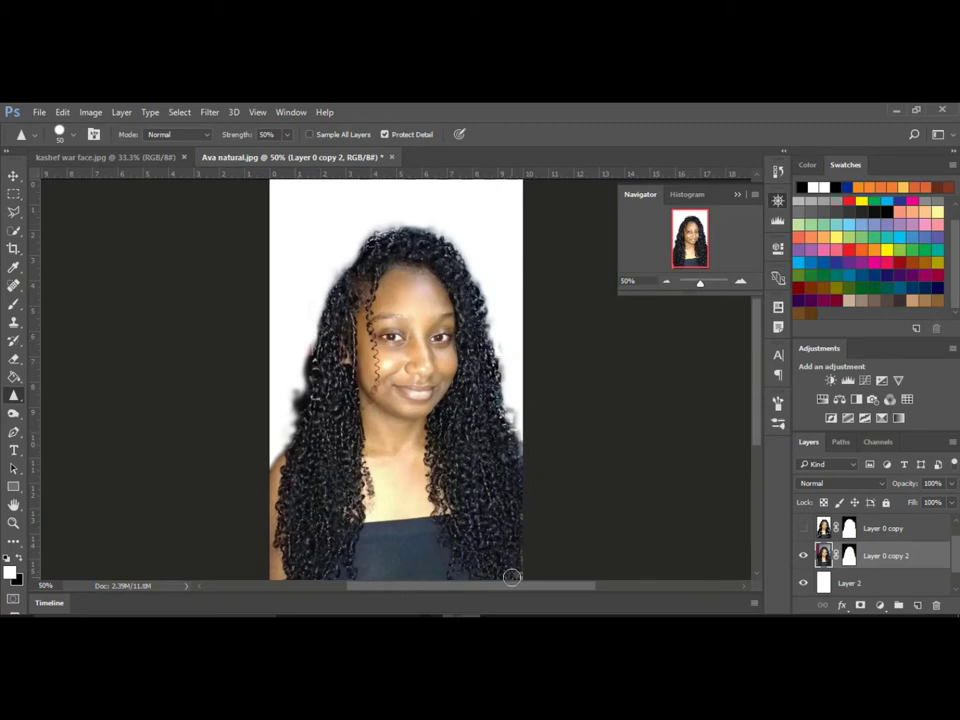
In Select and Mask, keep feather at 0 px and Shift Edge to about -39%.
left_click(849, 555)
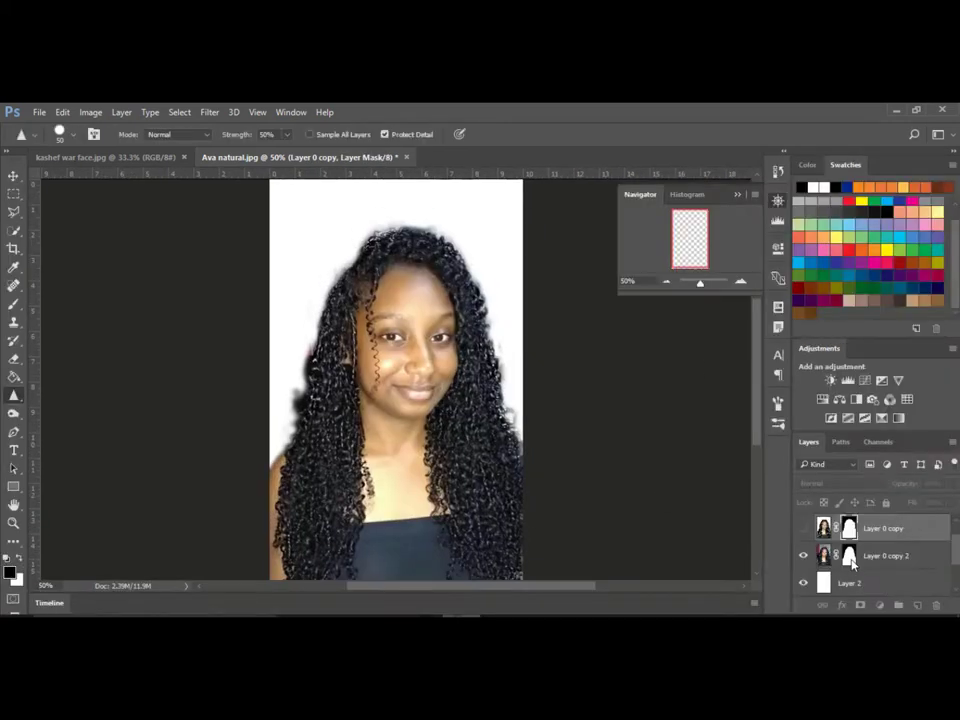
key("ctrl+alt+r")
left_click_drag(779, 422, 843, 422)
type("0")
key("shift+Tab")
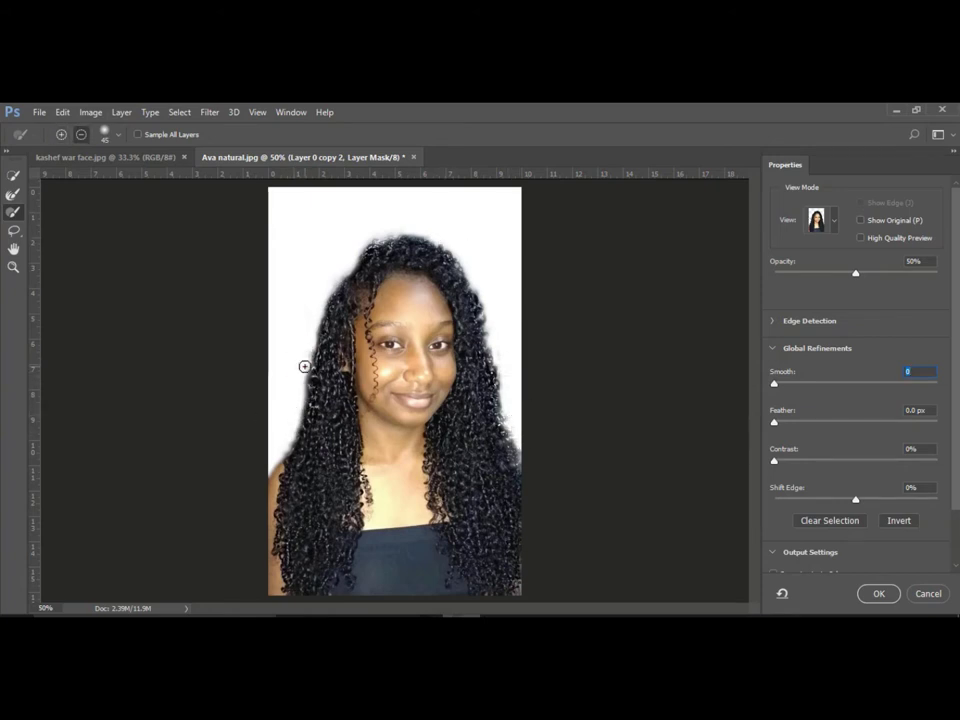
key("r")
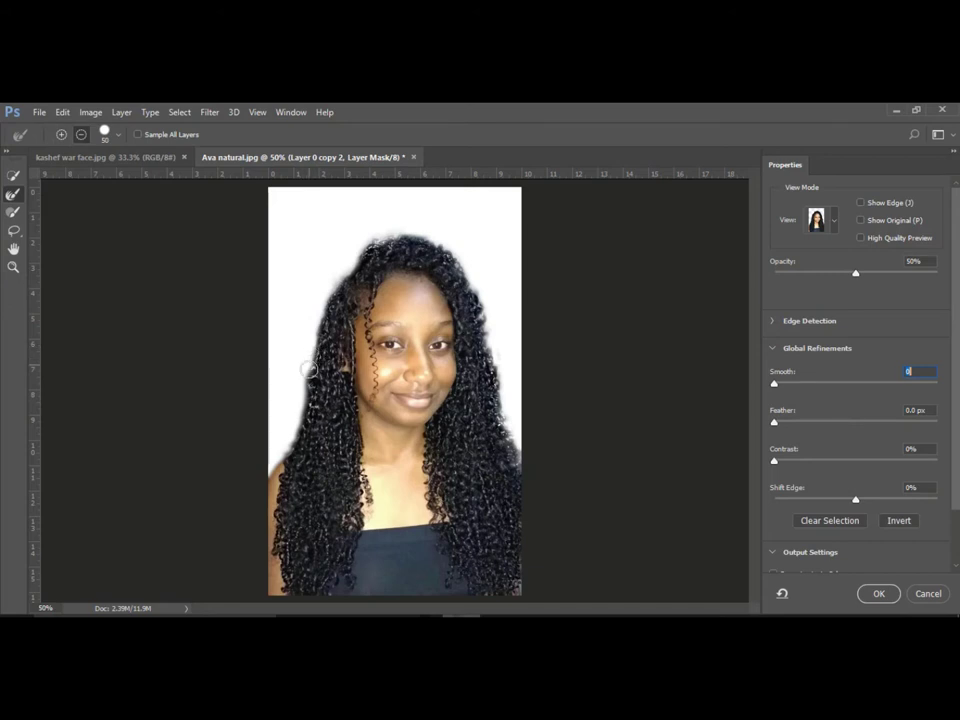
left_click(778, 333)
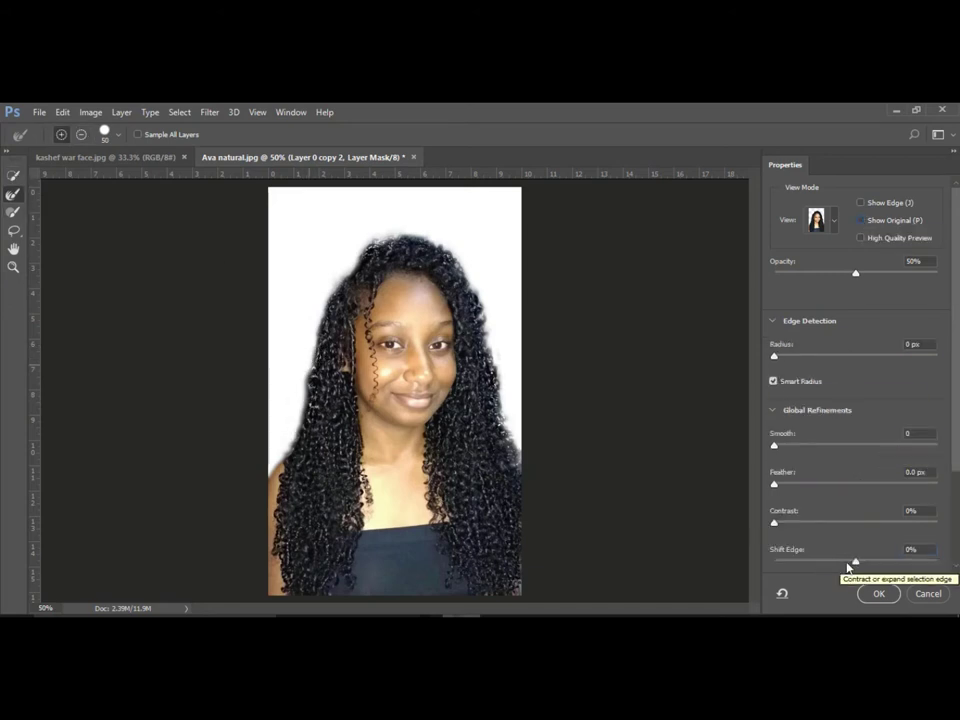
left_click_drag(852, 561, 824, 561)
left_click(881, 596)
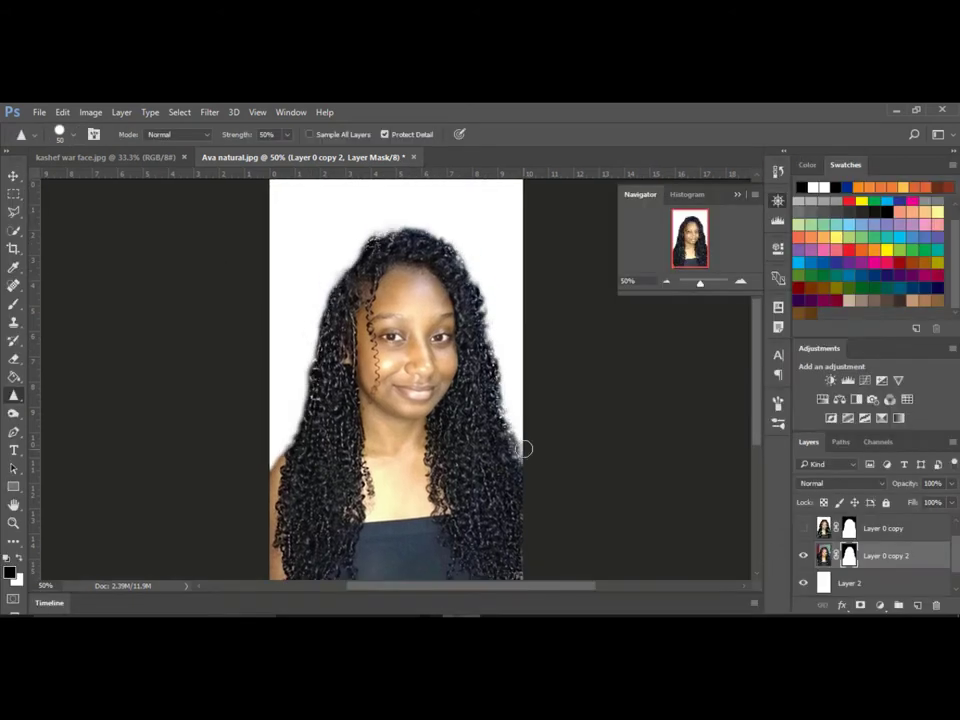
Paint white on the mask to restore curls along the hair top, then zoom out.
key("ctrl+2")
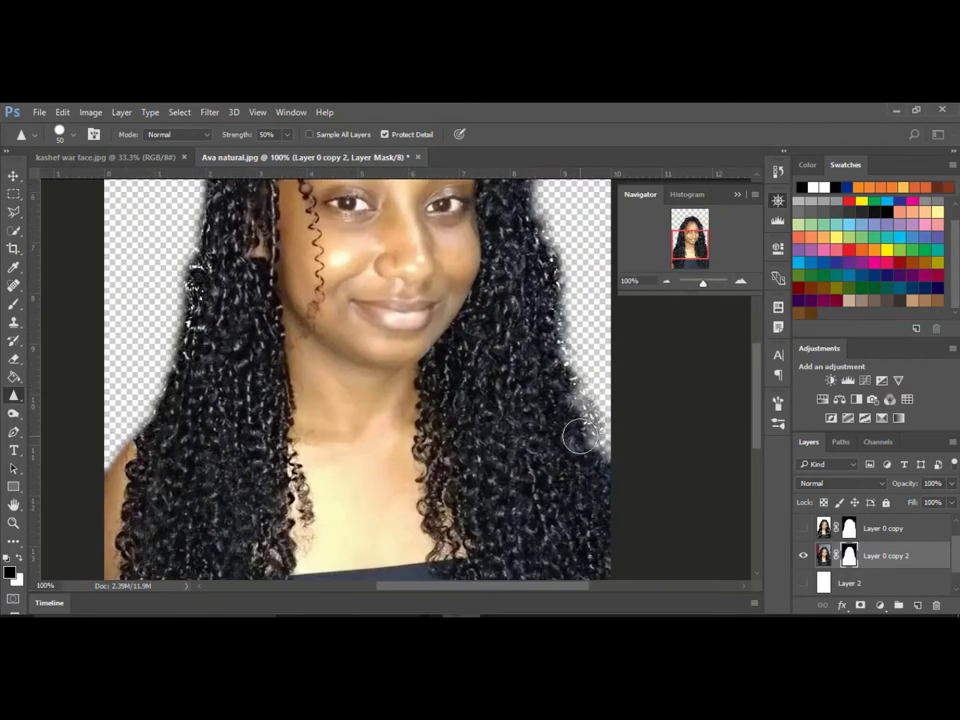
key("x")
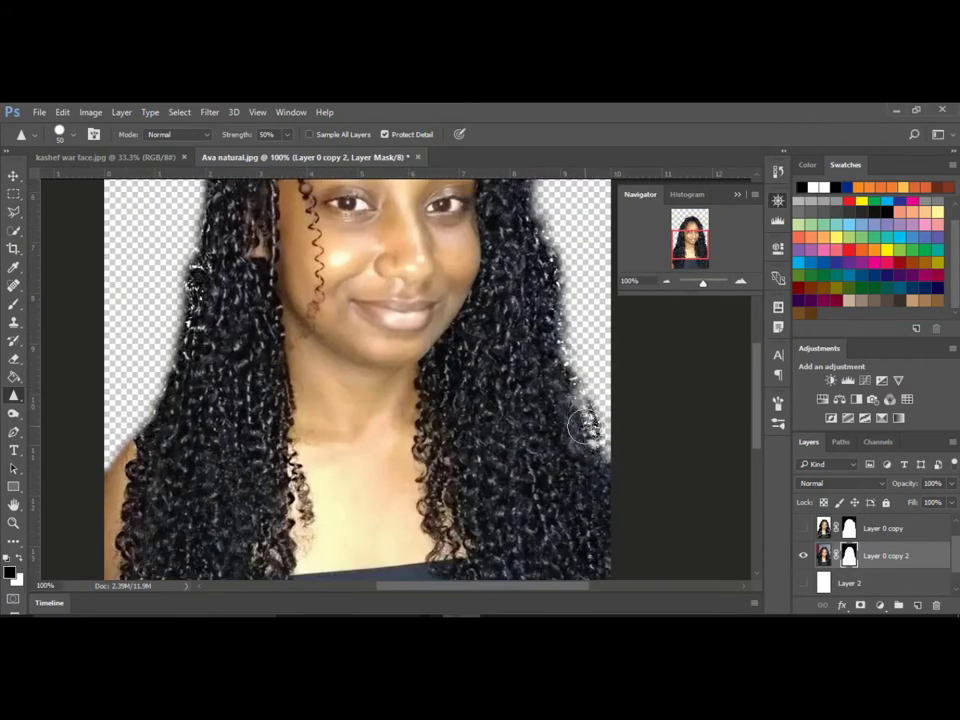
key("b")
key("x")
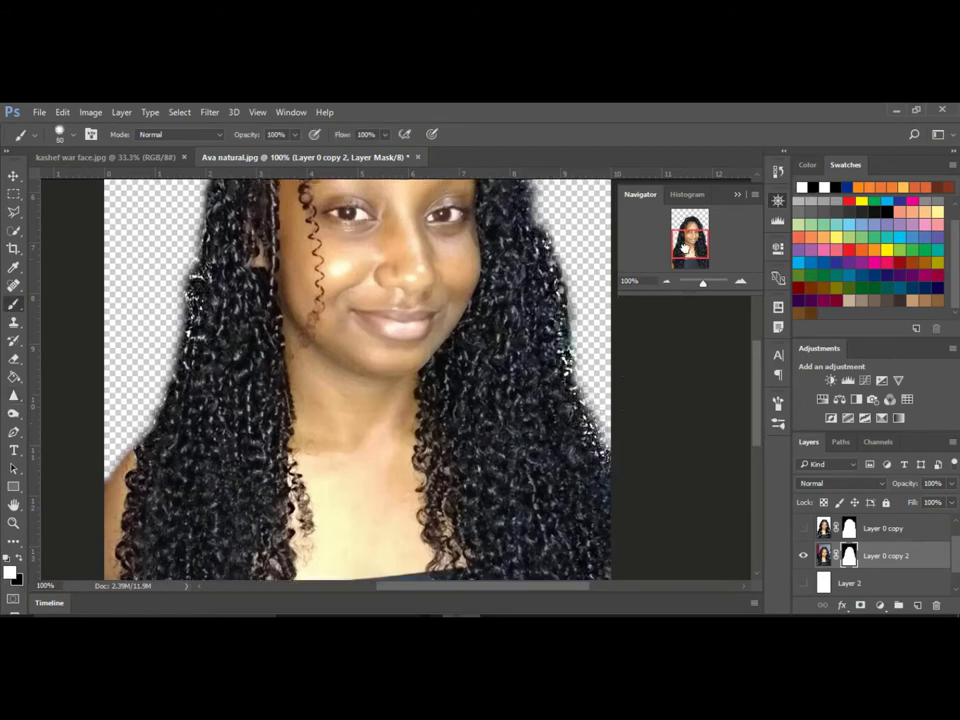
scroll(525, 257, "up", 5)
scroll(450, 311, "up", 6)
scroll(450, 311, "left", 4)
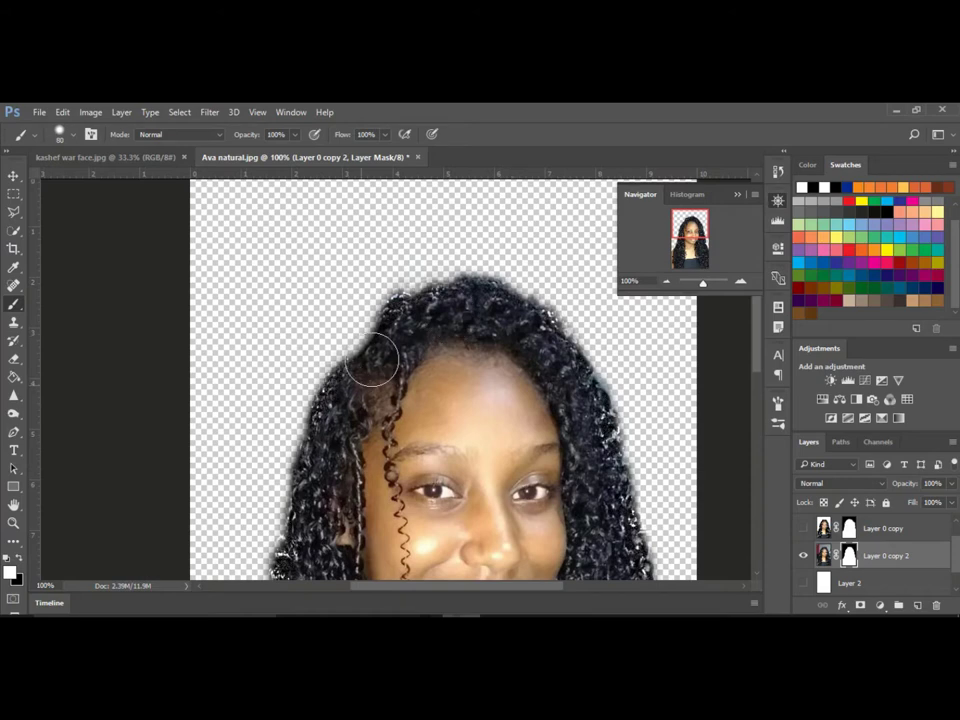
scroll(400, 238, "down", 3)
left_click_drag(399, 238, 521, 251)
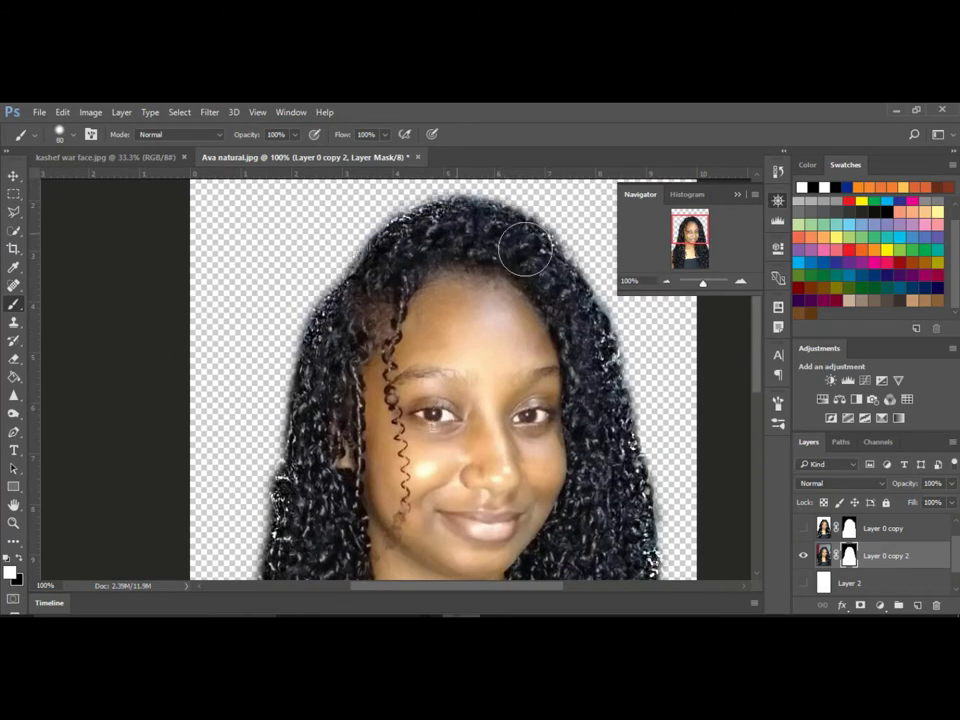
scroll(500, 430, "down", 5)
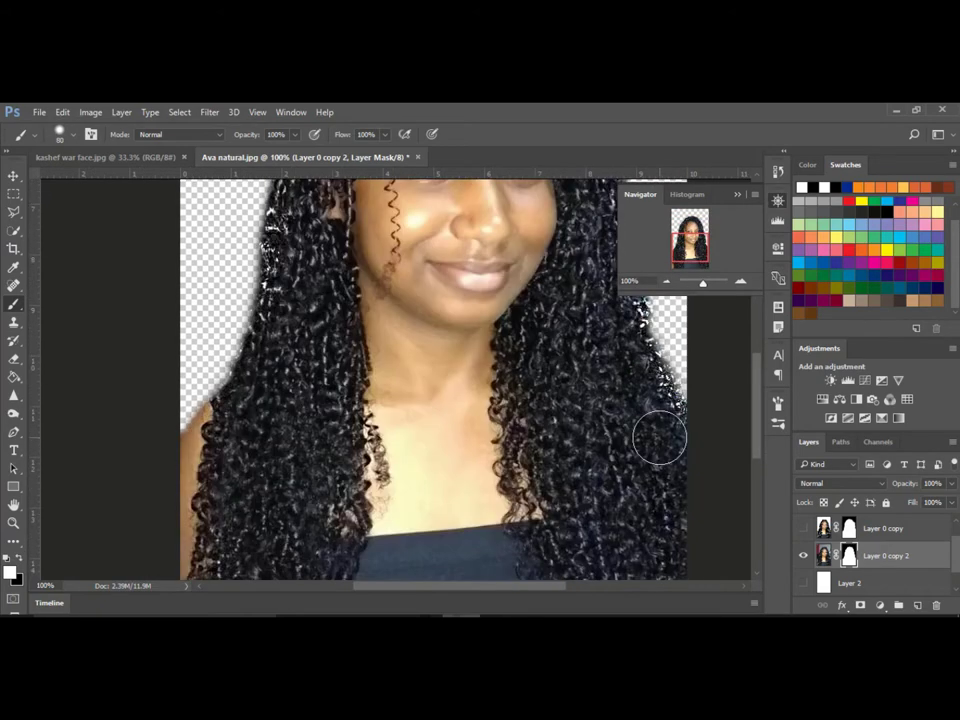
key("ctrl+minus")
key("ctrl+minus")
key("ctrl+minus")
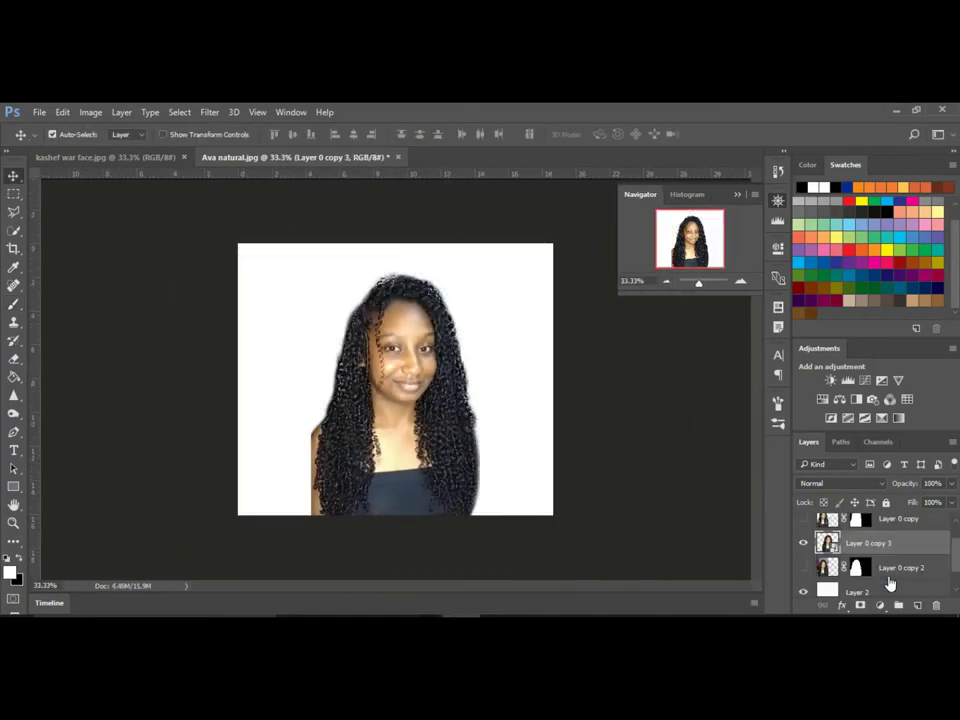
Try a dithered, reversed Gradient Map adjustment layer, then delete it.
left_click(857, 592)
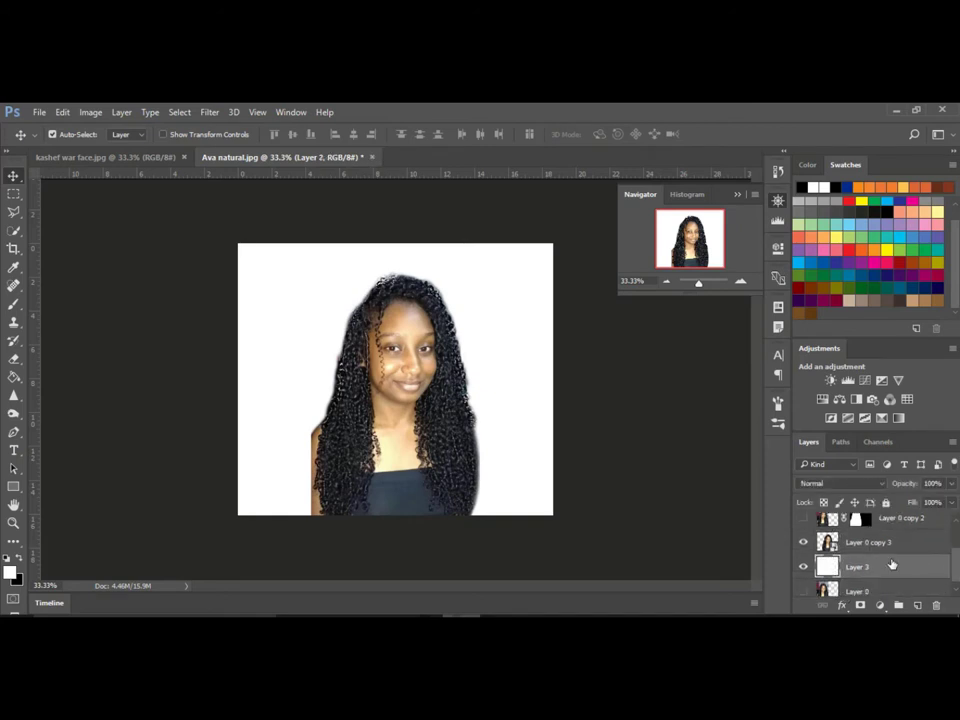
left_click(882, 417)
left_click(572, 310)
left_click(572, 322)
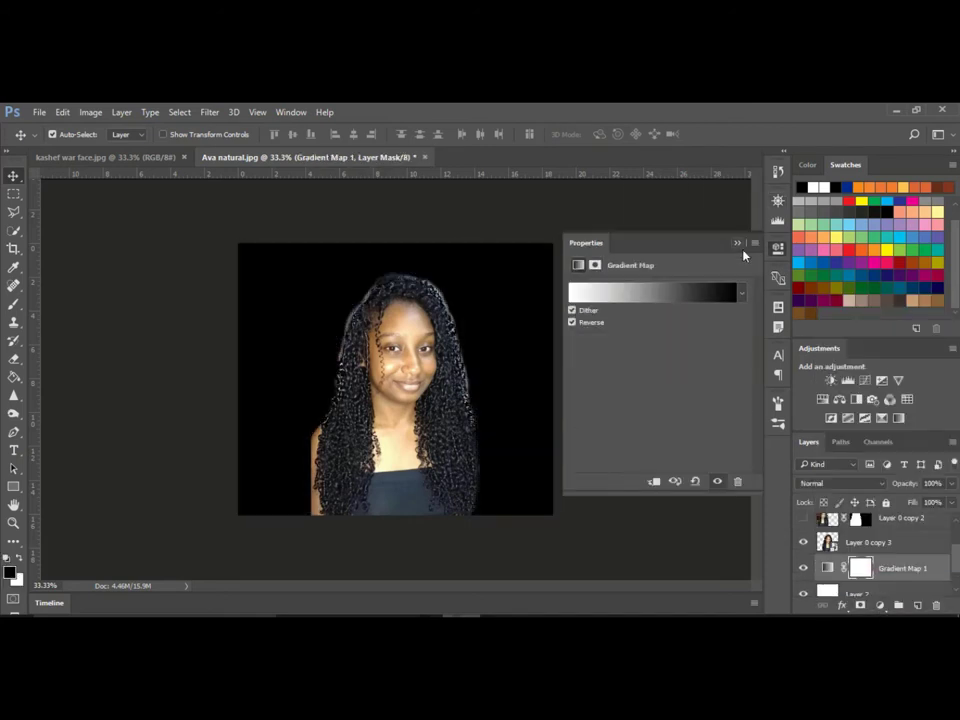
left_click_drag(870, 567, 922, 605)
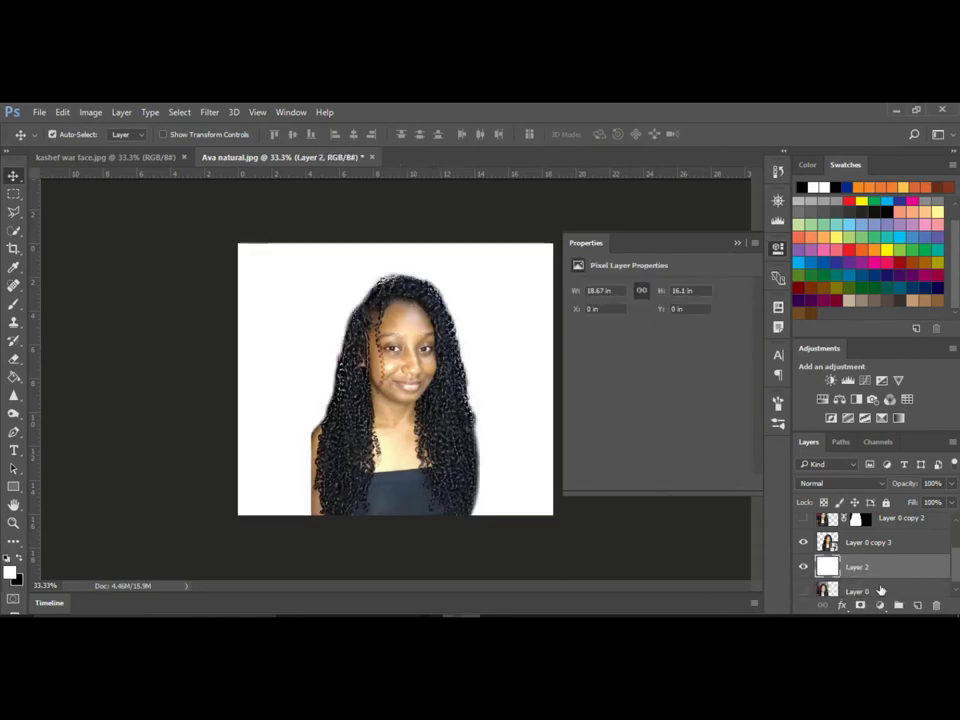
Add a radial white-to-black Gradient Fill with the white stop moved to widen the centre.
left_click(880, 605)
left_click(857, 317)
left_click(462, 244)
left_click(776, 268)
left_click(452, 266)
left_click(445, 283)
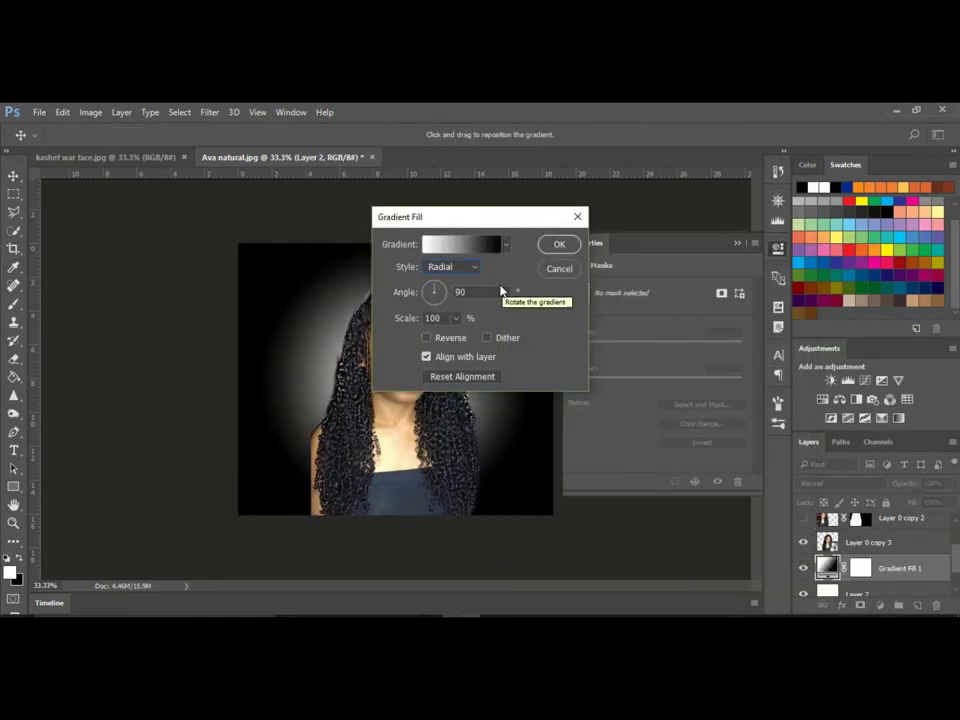
left_click(506, 244)
left_click(460, 244)
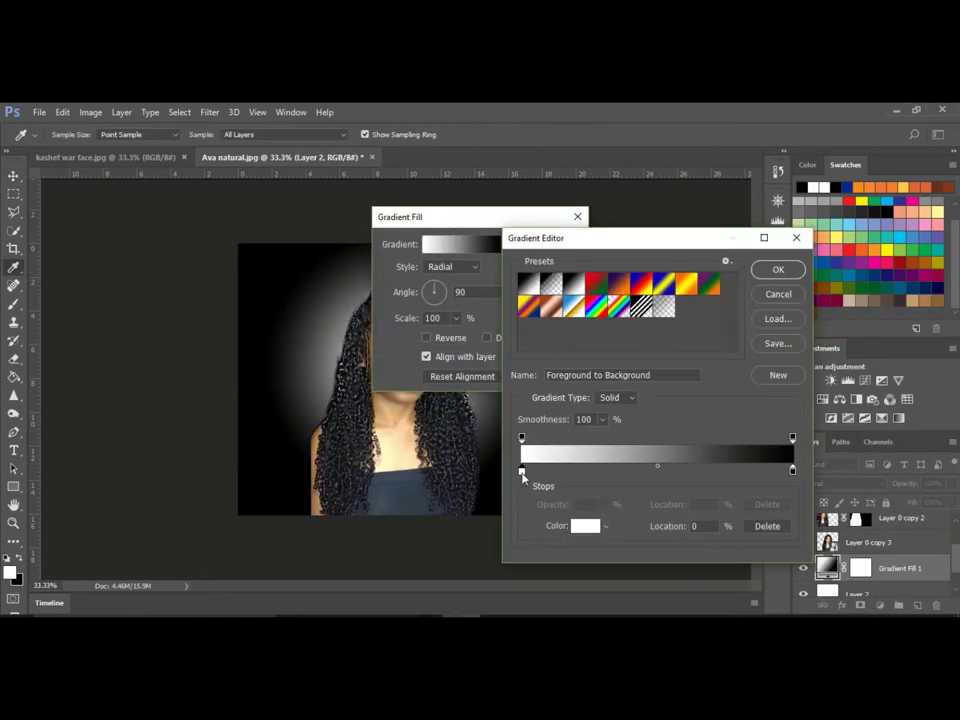
left_click_drag(521, 469, 626, 469)
left_click(776, 270)
Enlarge the radial gradient's scale and lower the layer opacity to 47%.
left_click_drag(456, 318, 461, 338)
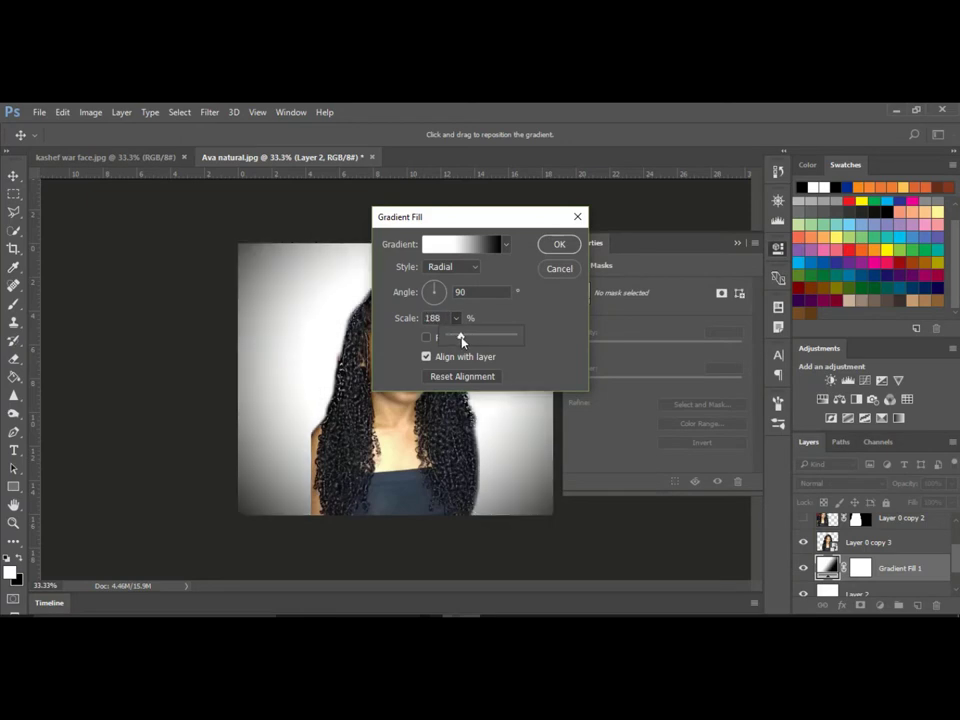
left_click(460, 244)
left_click(771, 272)
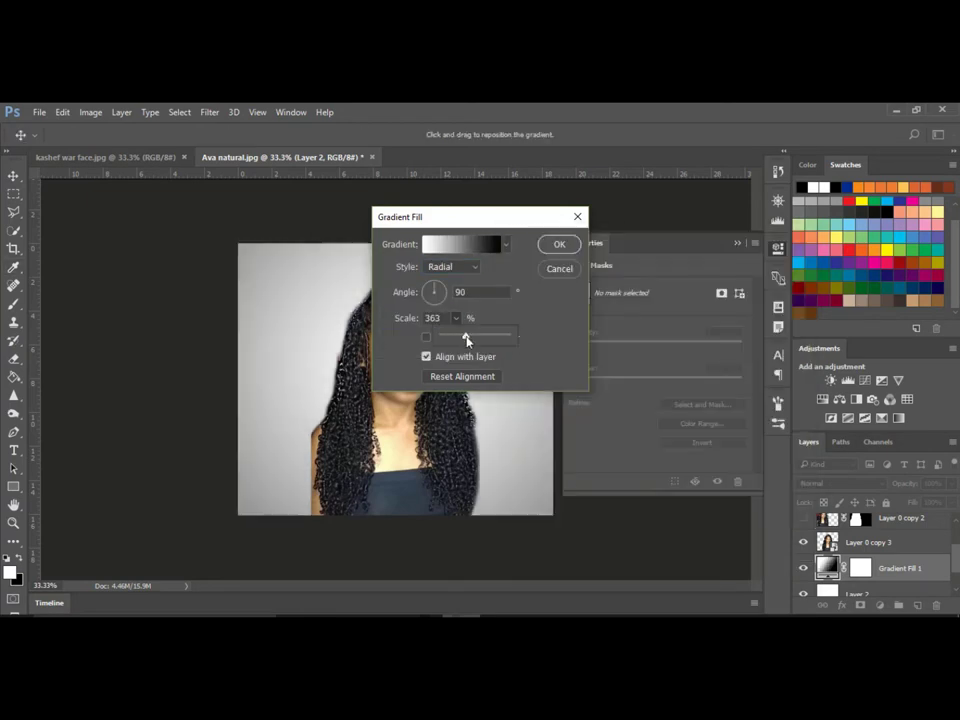
left_click(559, 244)
left_click_drag(951, 483, 927, 503)
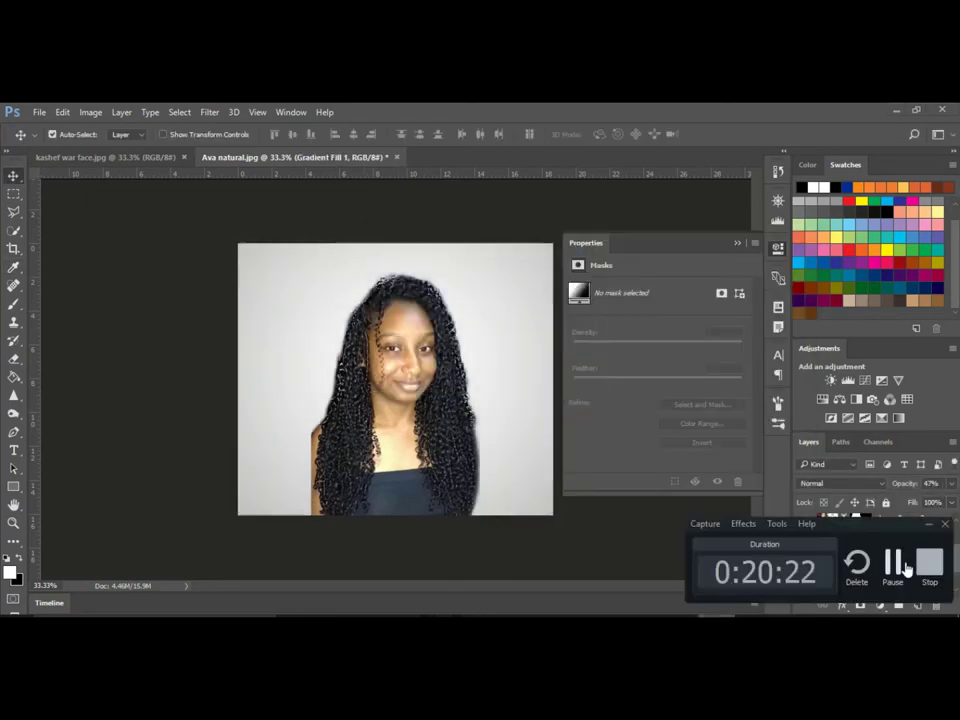
Duplicate the portrait layer and marquee-select a rectangle around the face.
left_click(861, 578)
key("ctrl+j")
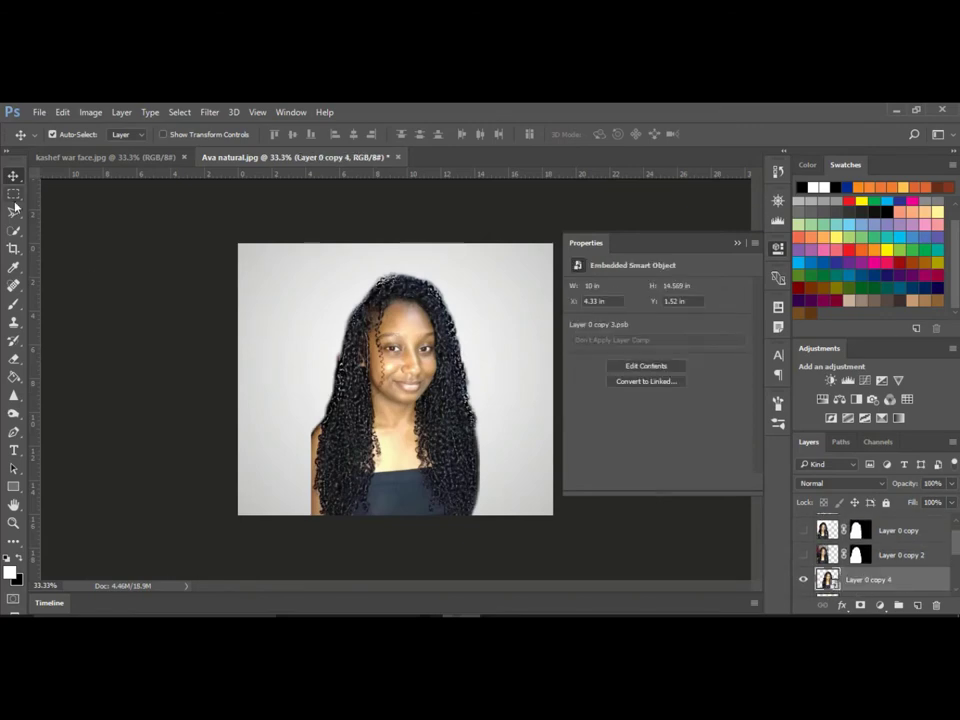
left_click(13, 193)
left_click_drag(369, 312, 435, 400)
Reshape the face with Liquify, using Layer 0 copy 4 as the backdrop.
left_click(209, 111)
left_click(253, 218)
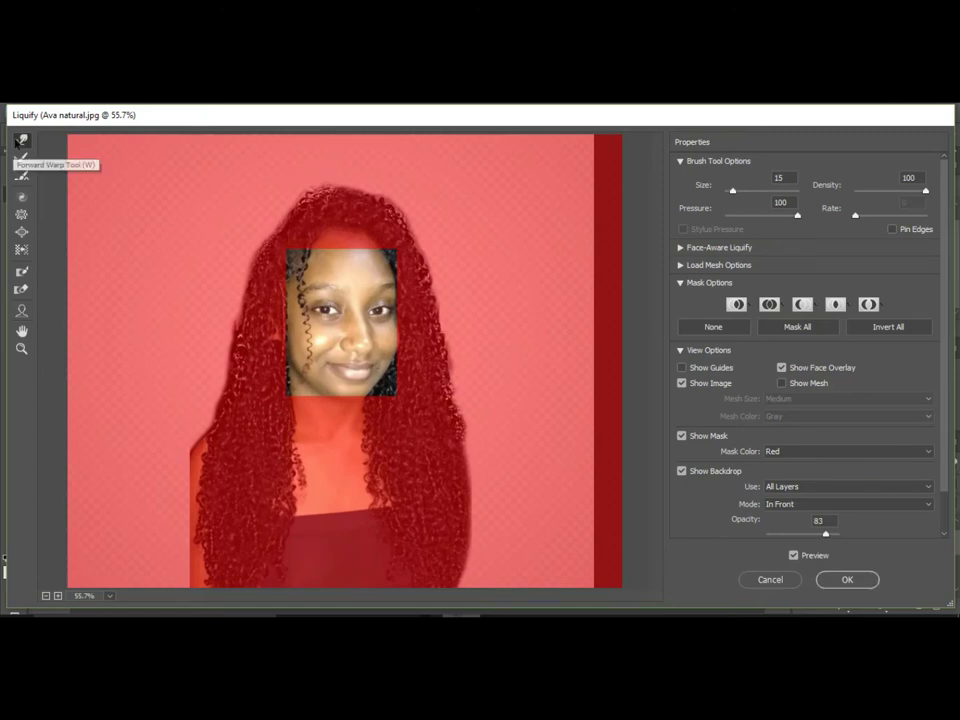
scroll(827, 446, "down", 2)
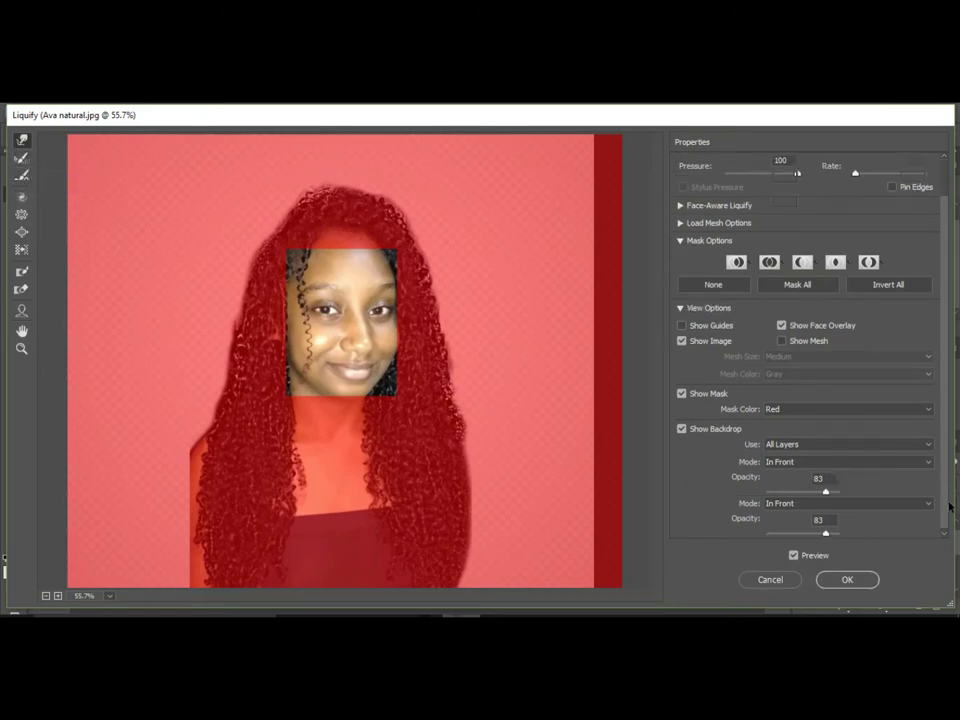
left_click(827, 446)
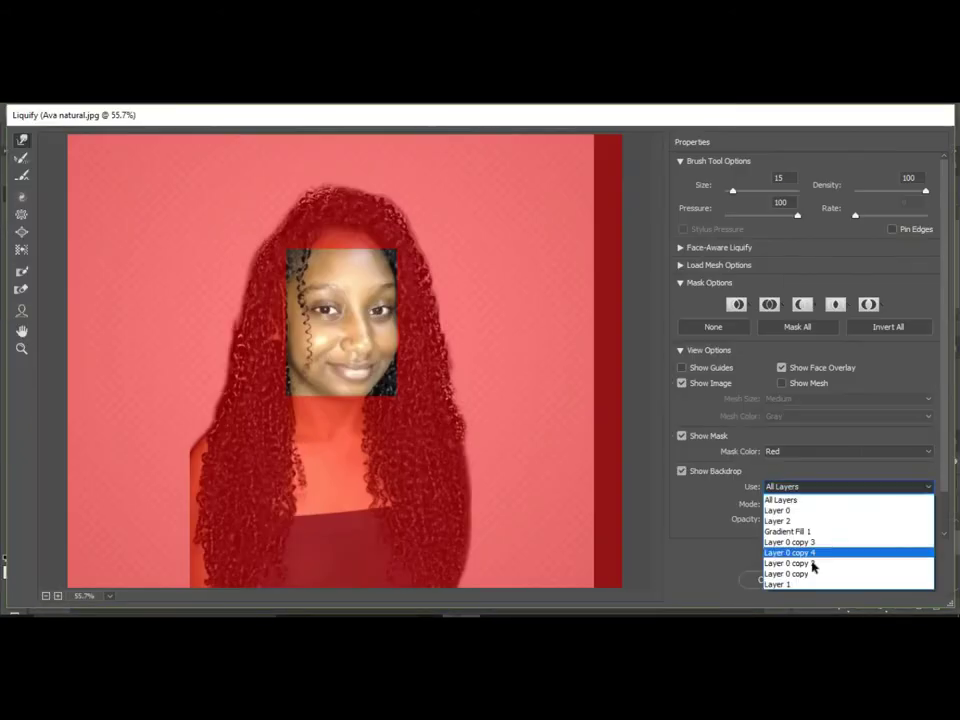
left_click(812, 560)
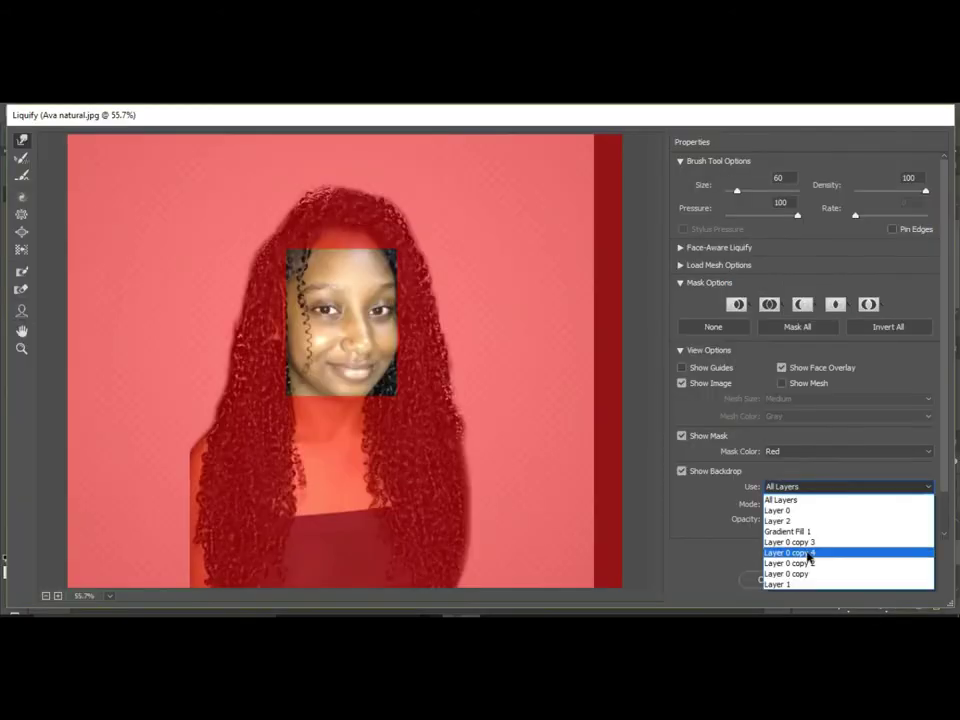
left_click(809, 553)
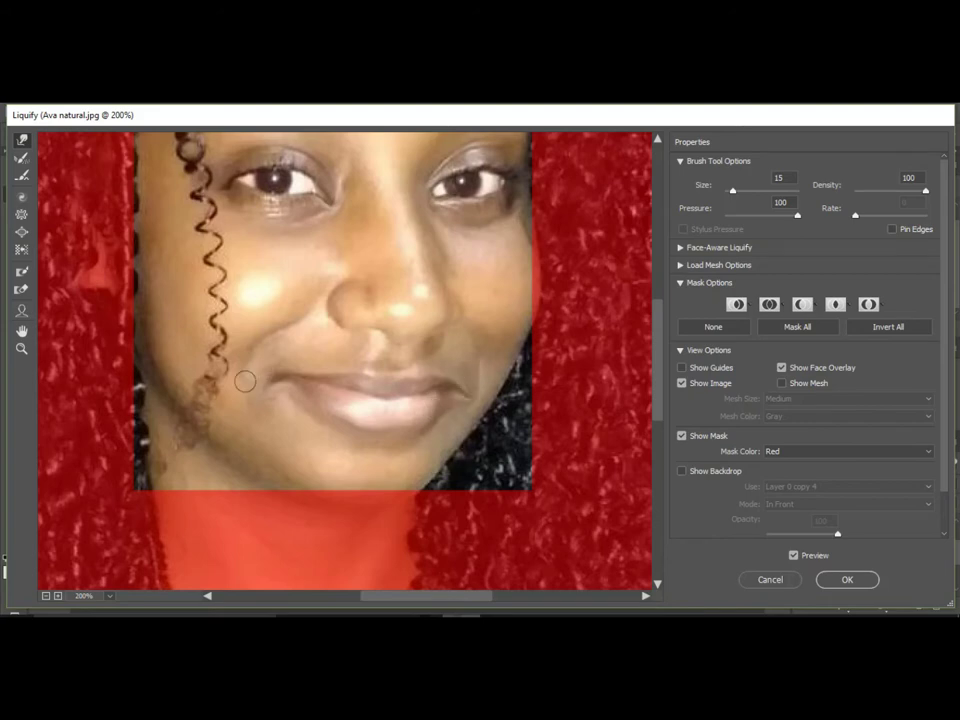
scroll(399, 374, "down", 2)
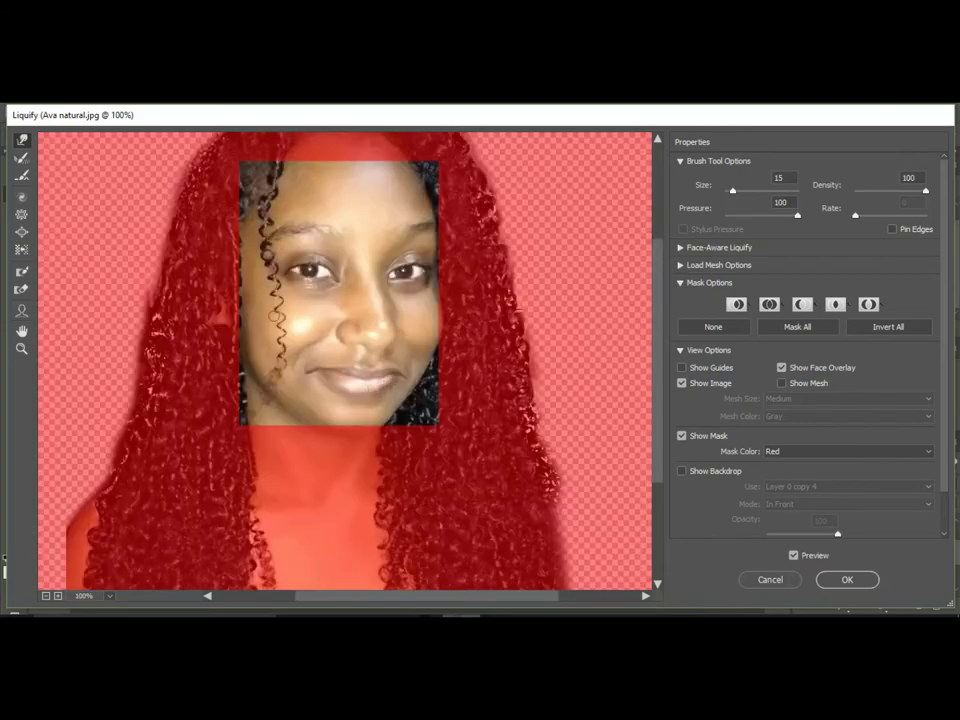
left_click(845, 579)
Hide Layer 0 copy 3, zoom to 100%, choose the Healing Brush and rasterize Layer 0 copy 4.
left_click(803, 577)
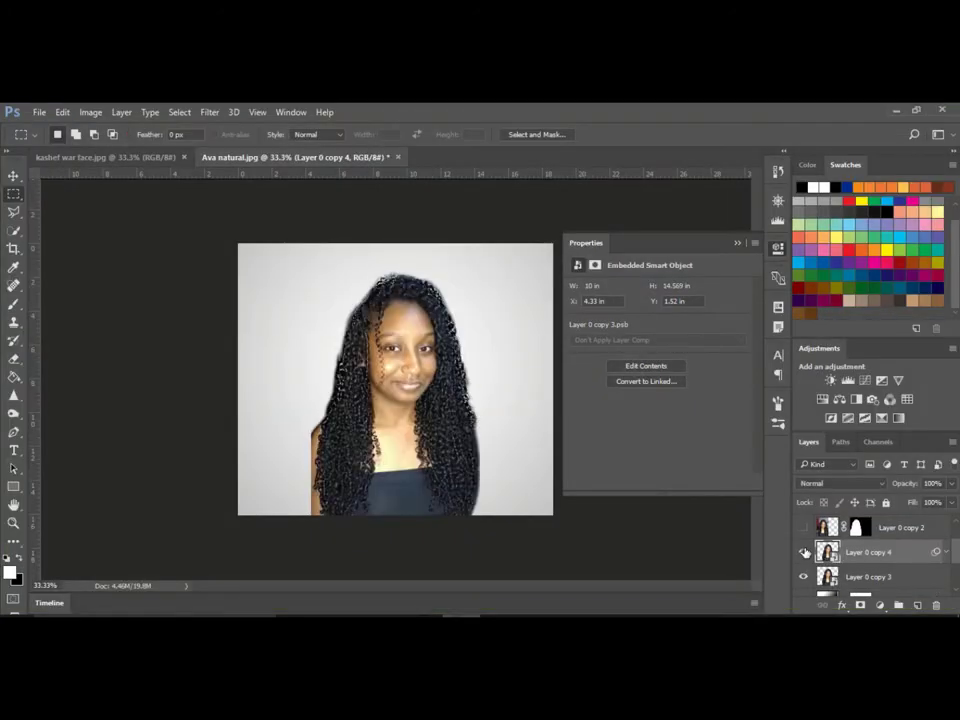
key("ctrl+1")
left_click(14, 285)
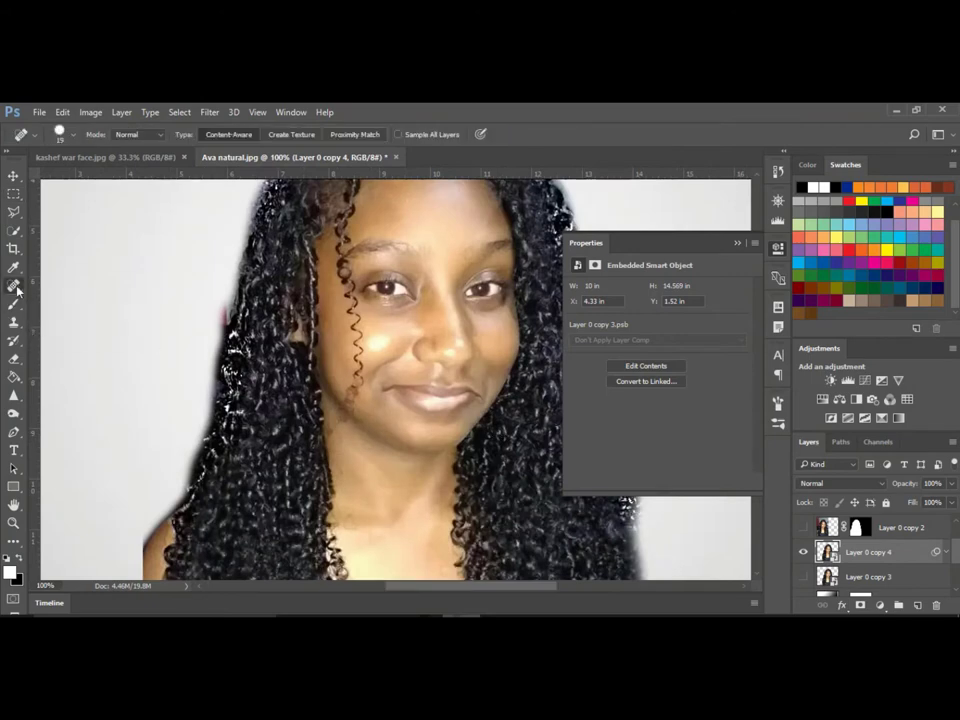
right_click(14, 285)
left_click(70, 301)
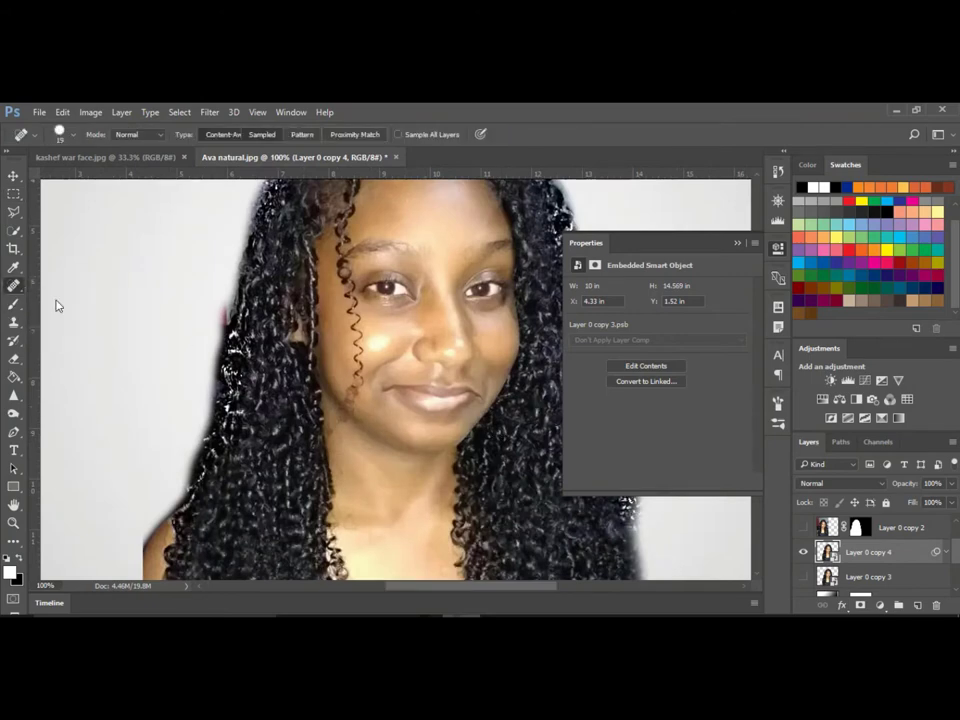
left_click(380, 401, "alt")
key("Return")
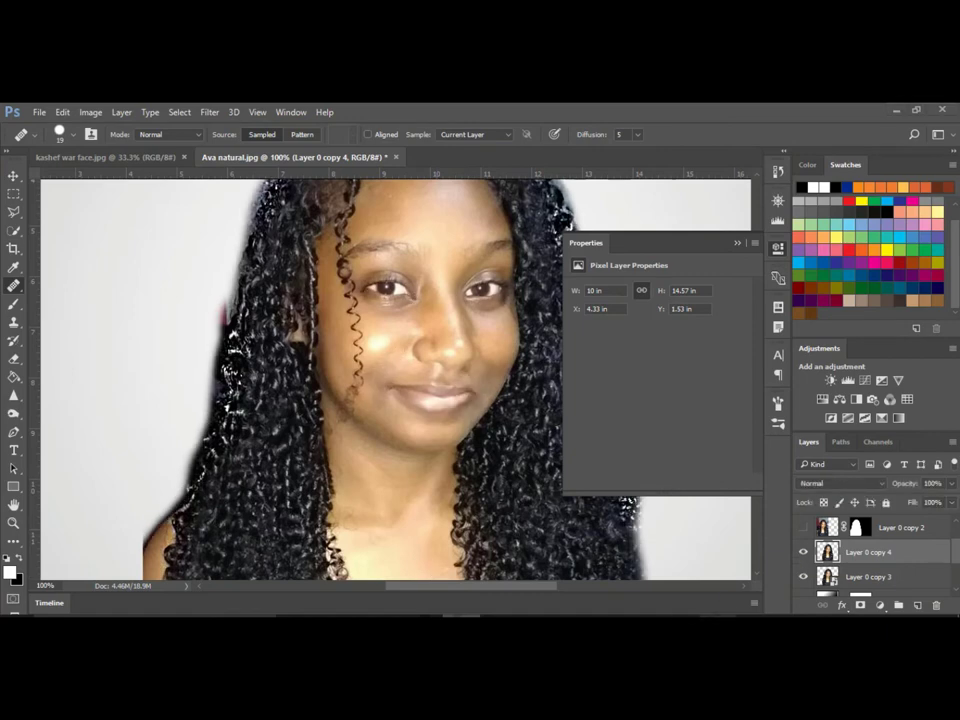
right_click(860, 552)
Apply a Surface Blur to the skin layer.
left_click(744, 292)
left_click(209, 112)
left_click(428, 373)
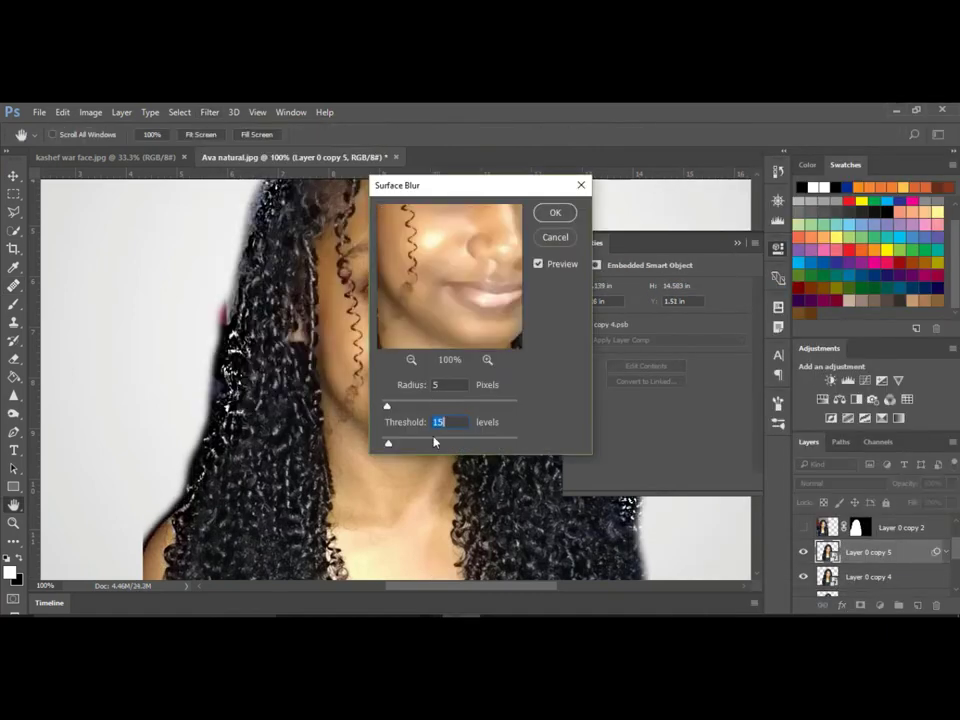
left_click(554, 213)
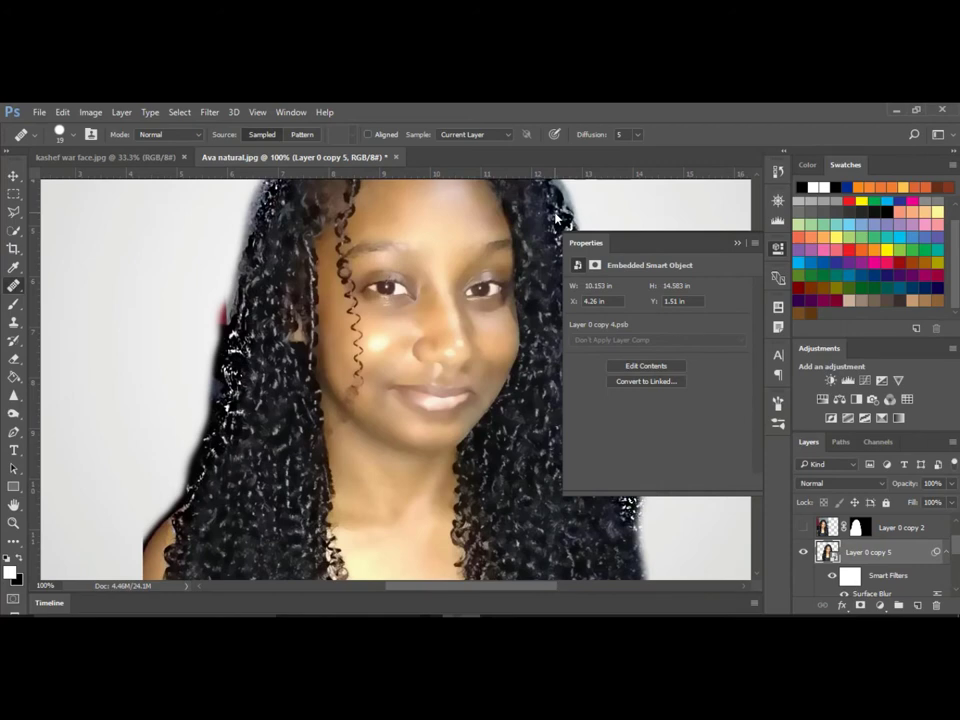
Add a layer mask and paint black to hide the blur along the hair's edge.
left_click(861, 606)
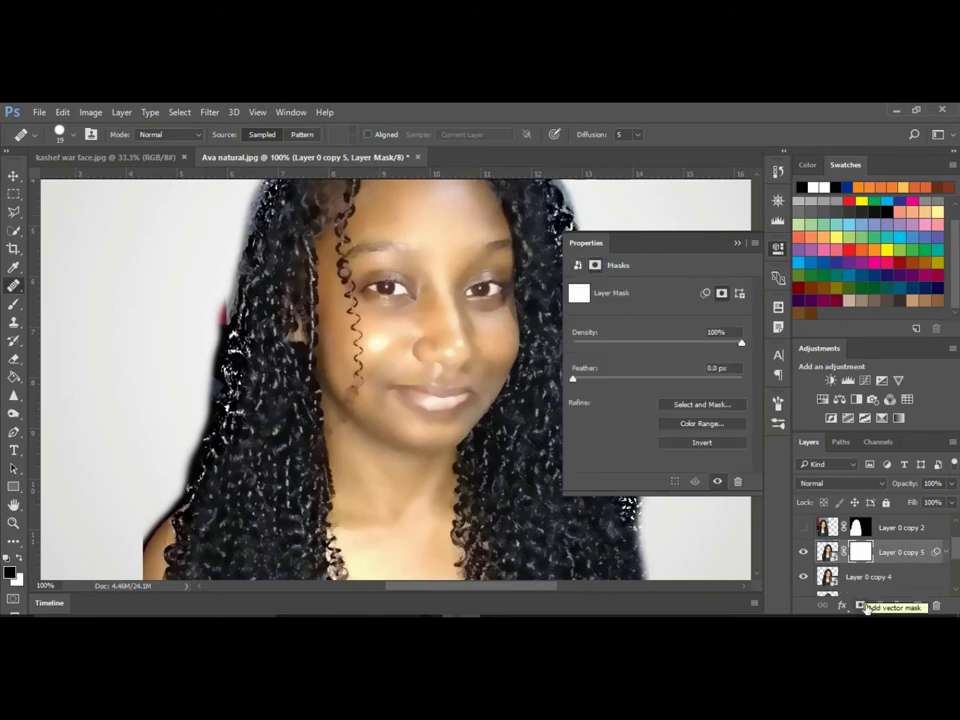
left_click(737, 243)
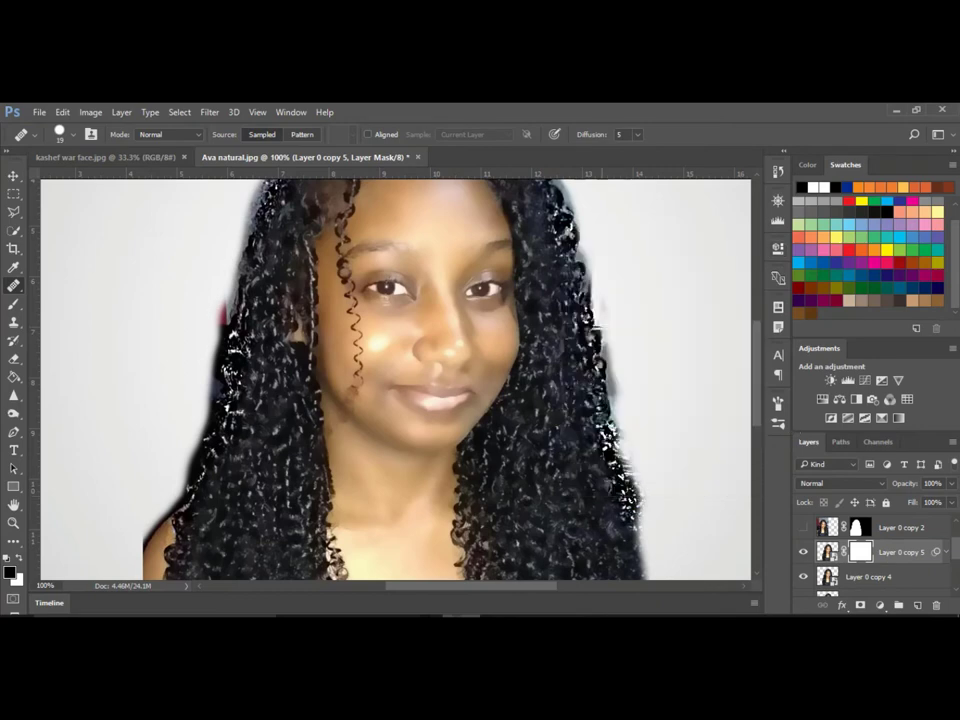
key("ctrl+minus")
key("ctrl+minus")
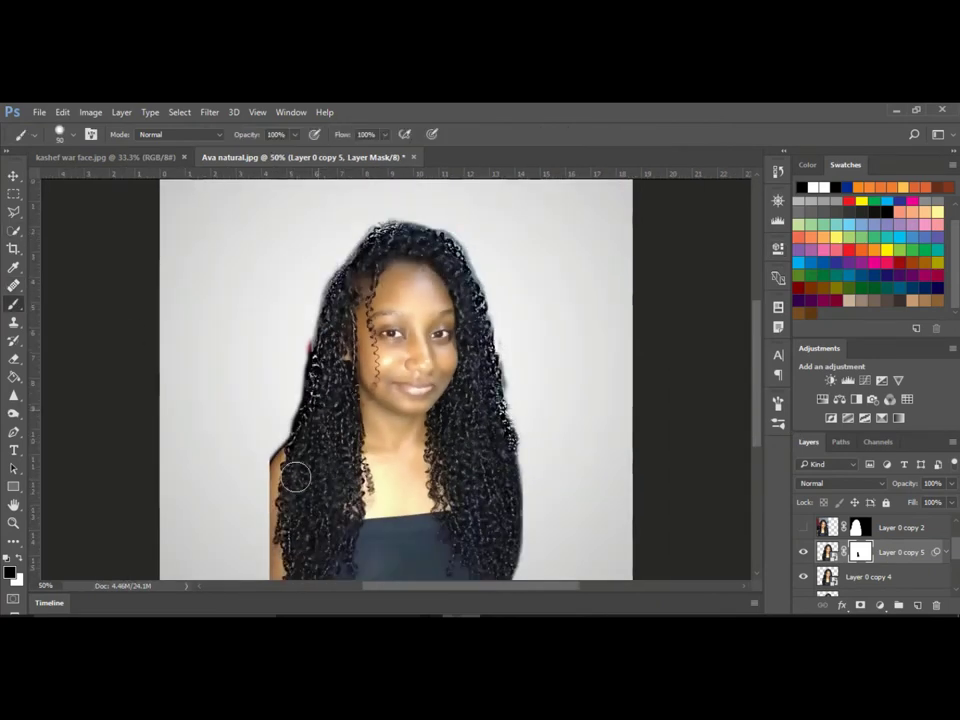
left_click_drag(517, 565, 517, 450)
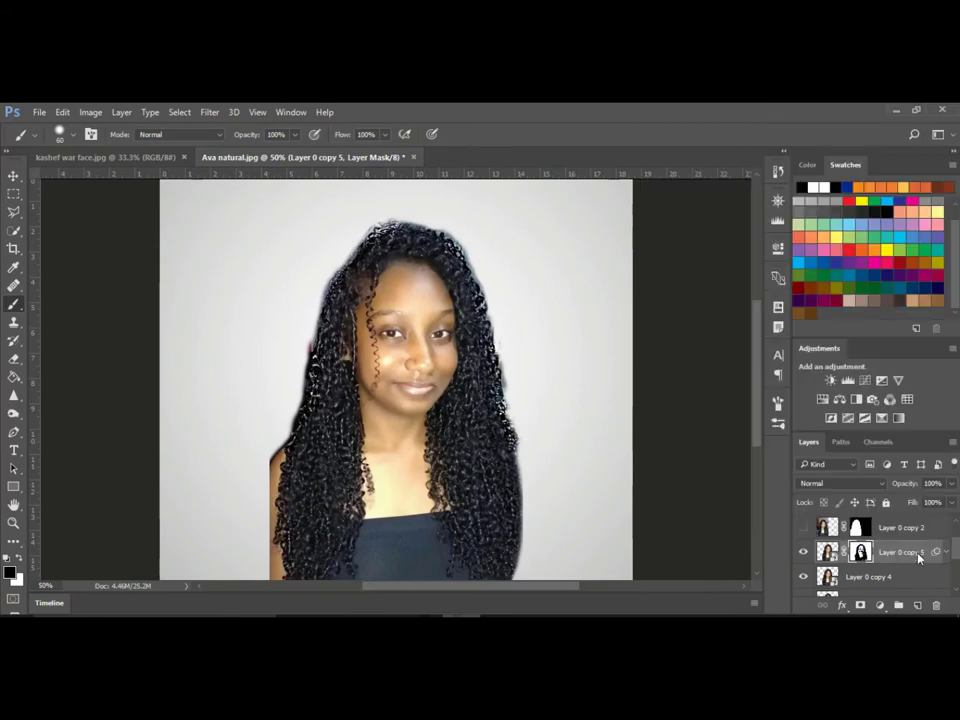
Merge the blurred layer down into Layer 0 copy 4.
right_click(900, 552)
right_click(828, 551)
left_click(828, 551)
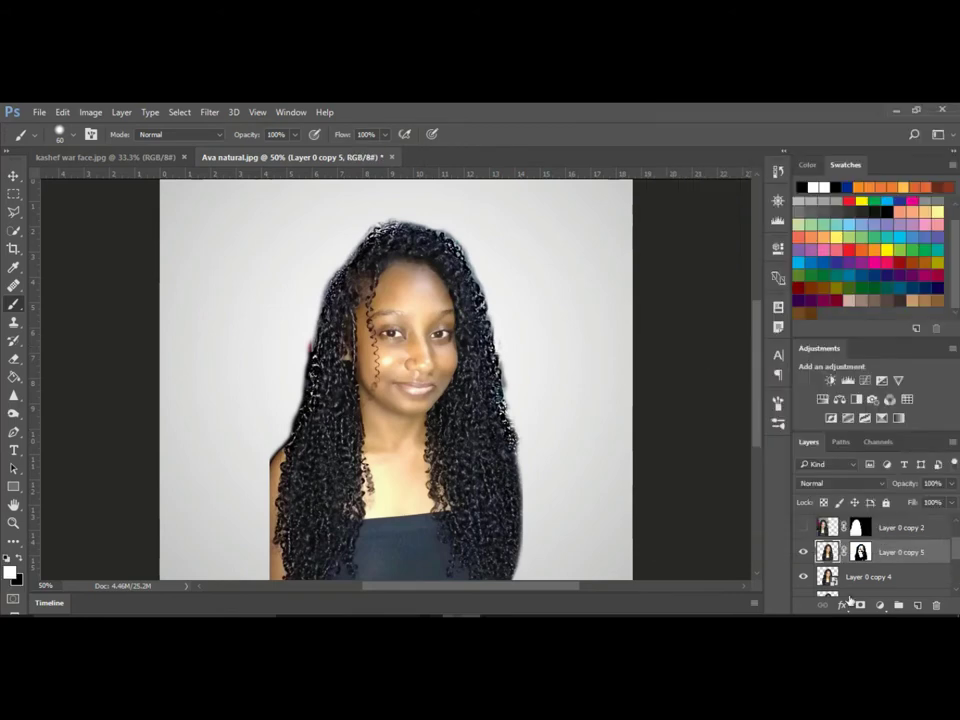
right_click(880, 552)
left_click(707, 204)
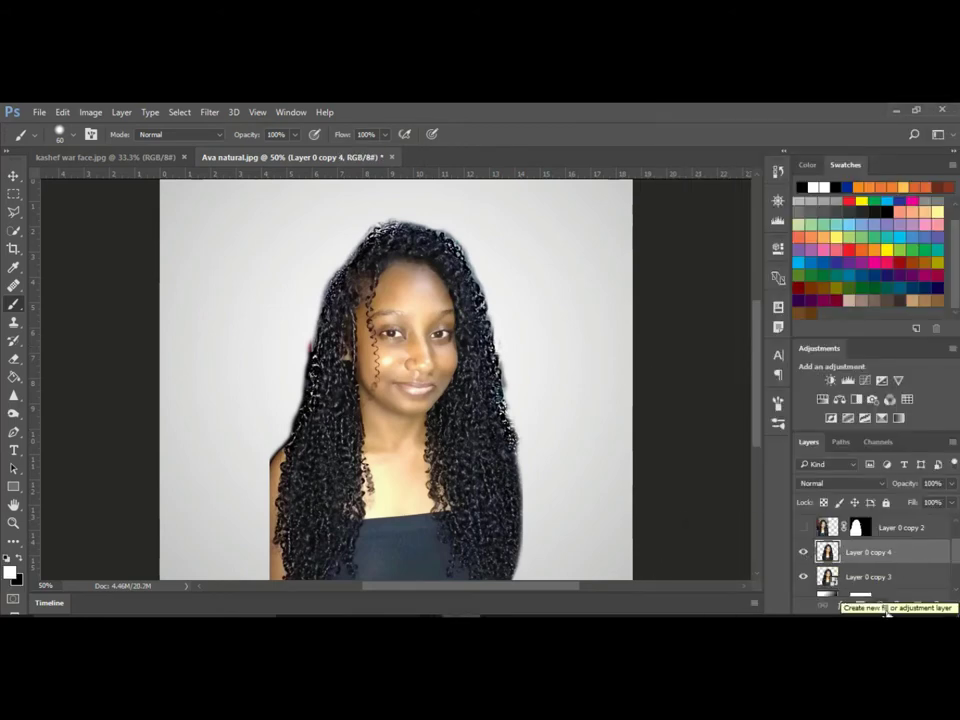
Add a Hue/Saturation adjustment at Saturation -67 and merge it into the portrait layer.
left_click(886, 612)
left_click(879, 431)
left_click(726, 352)
type("-67")
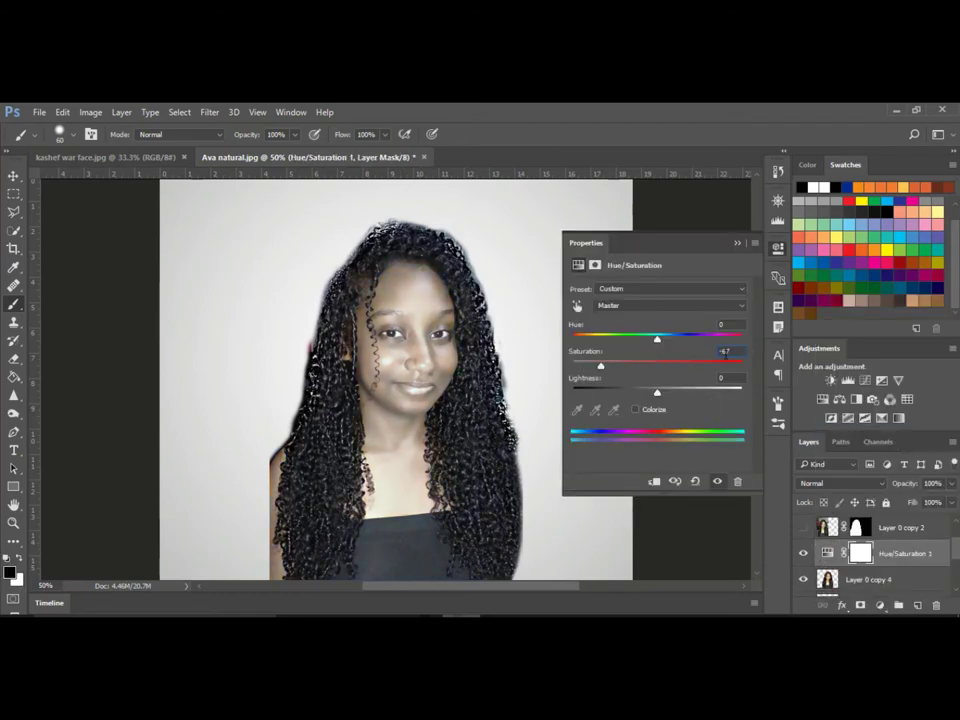
left_click(737, 244)
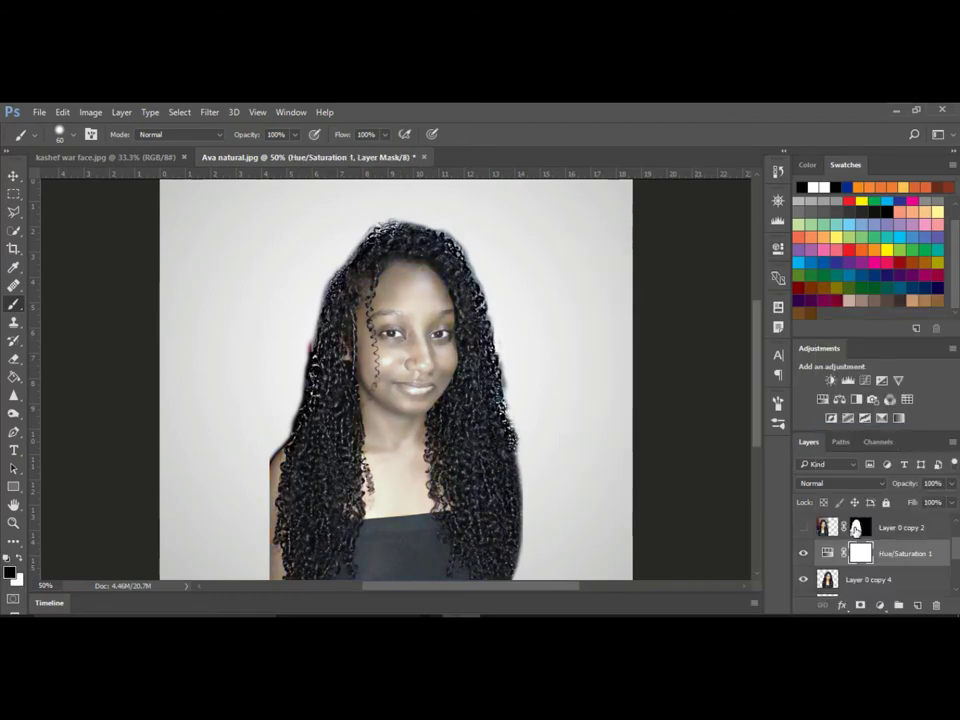
key("ctrl+e")
Toggle the desaturated layer's visibility to compare, then select the Polygonal Lasso.
key("ctrl+u")
key("Return")
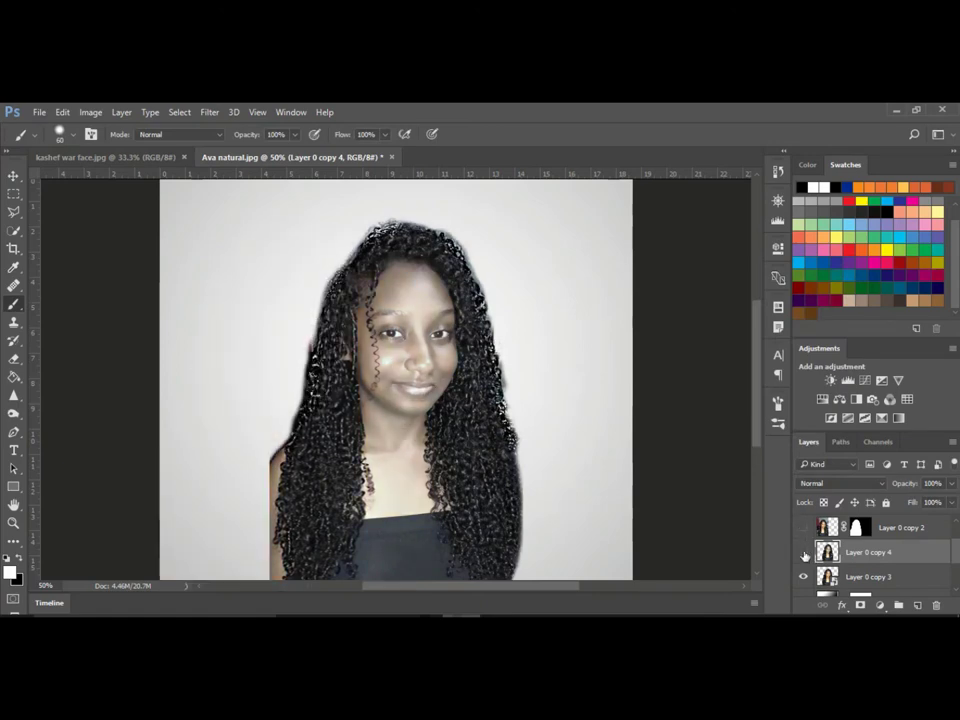
left_click(804, 553)
left_click(804, 552)
right_click(13, 211)
left_click(85, 223)
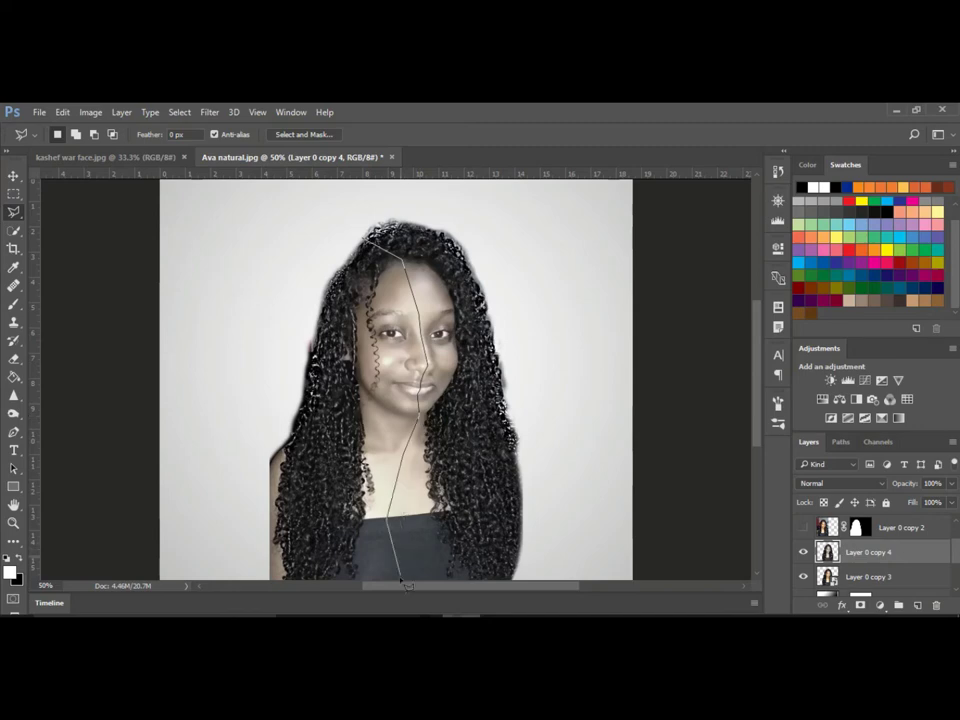
Lasso the left half of the grey face and copy it to a new layer.
left_click(256, 568)
left_click(225, 407)
left_click(278, 257)
left_click(370, 232)
right_click(396, 214)
left_click(439, 328)
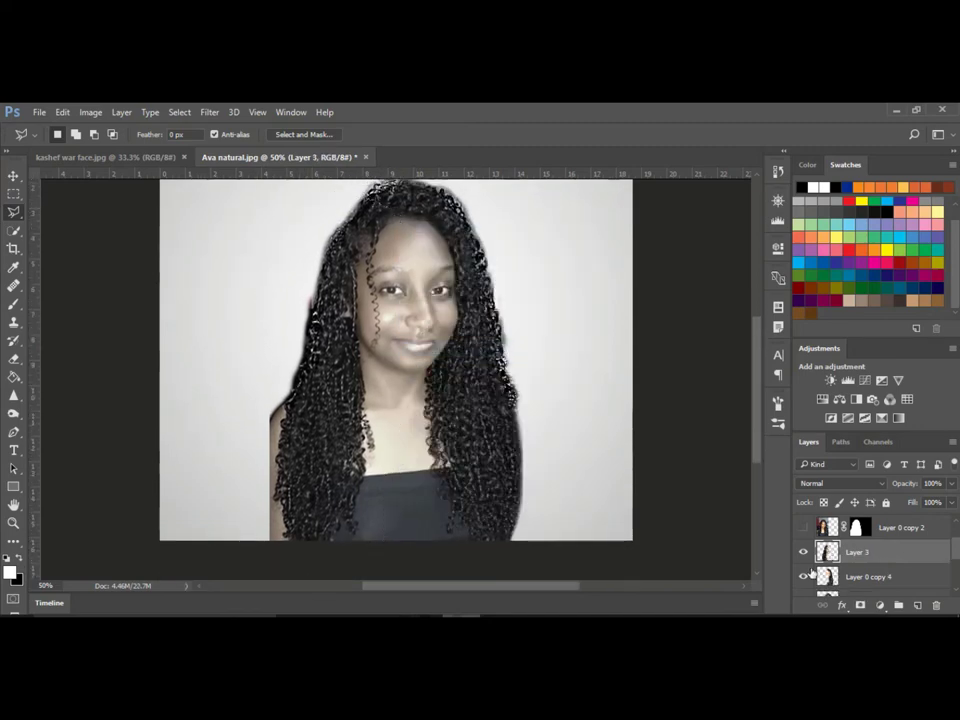
Start Puppet Warp on the left half, cancelling and restarting it several times.
left_click(90, 112)
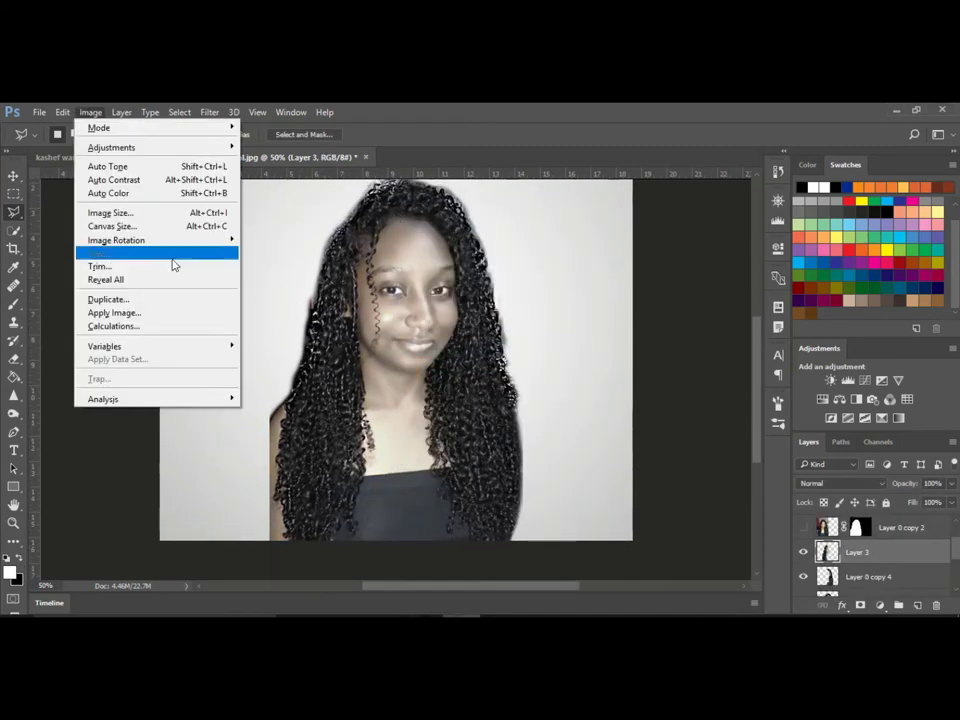
left_click(107, 369)
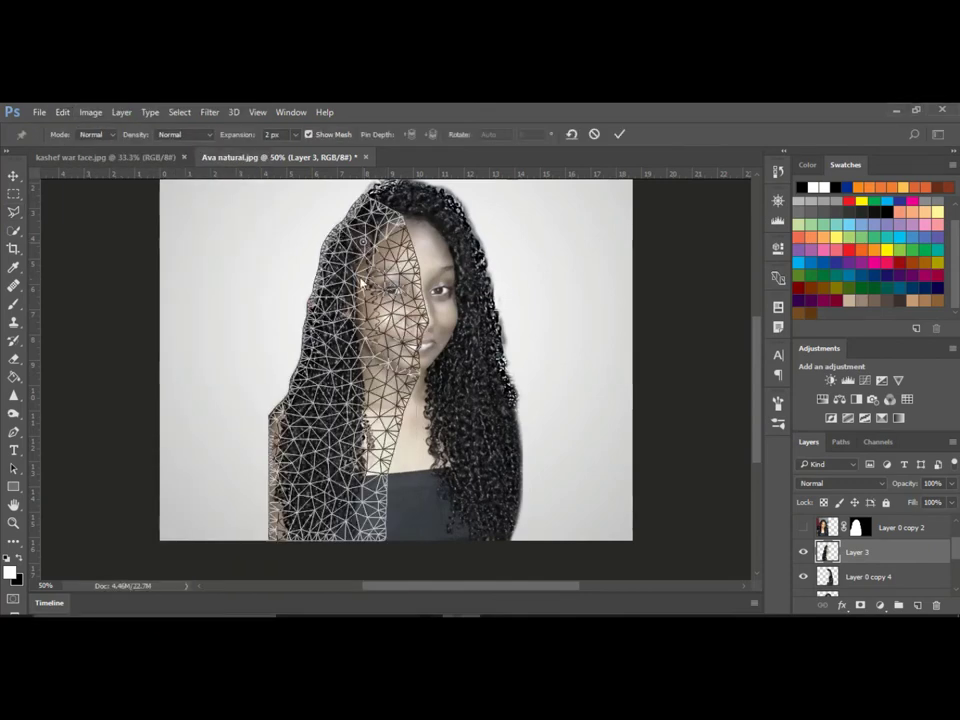
left_click(362, 283)
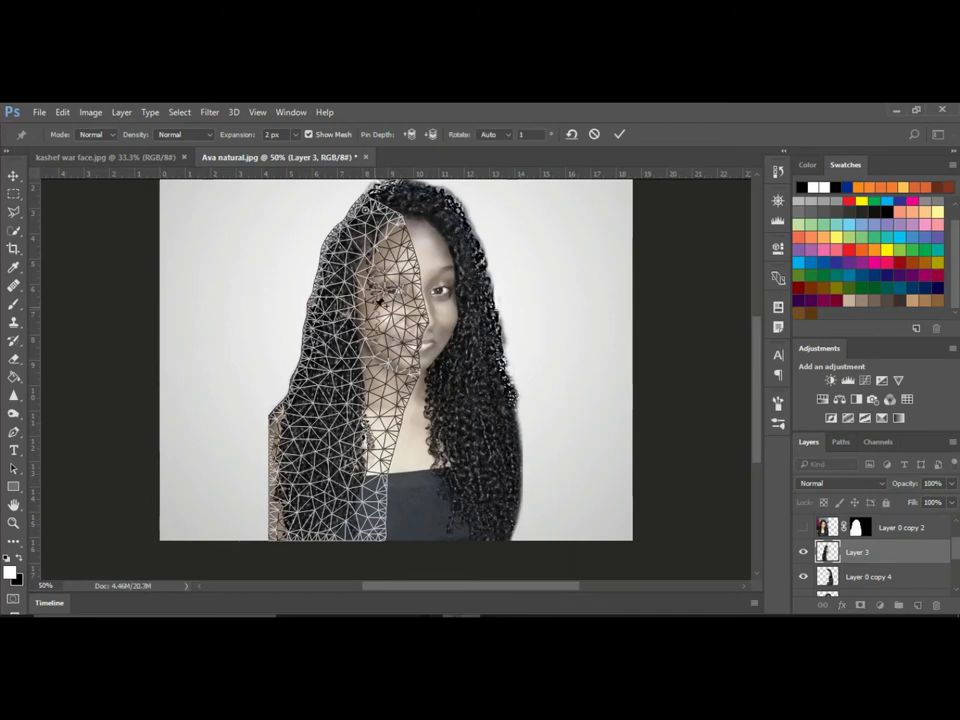
key("Escape")
left_click(62, 112)
left_click(107, 369)
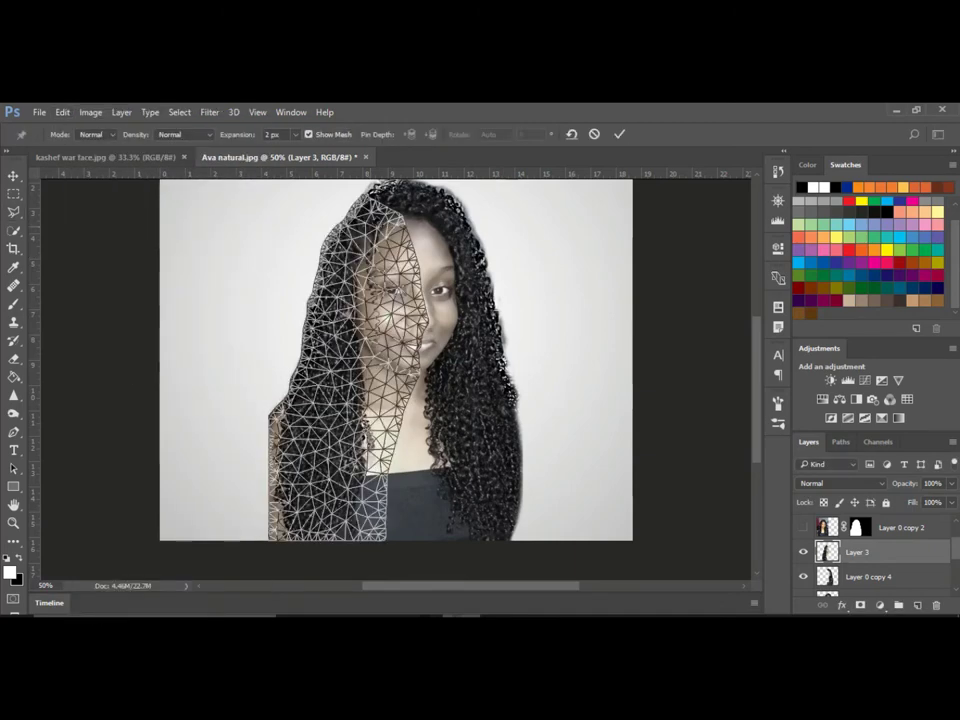
key("Escape")
left_click(62, 112)
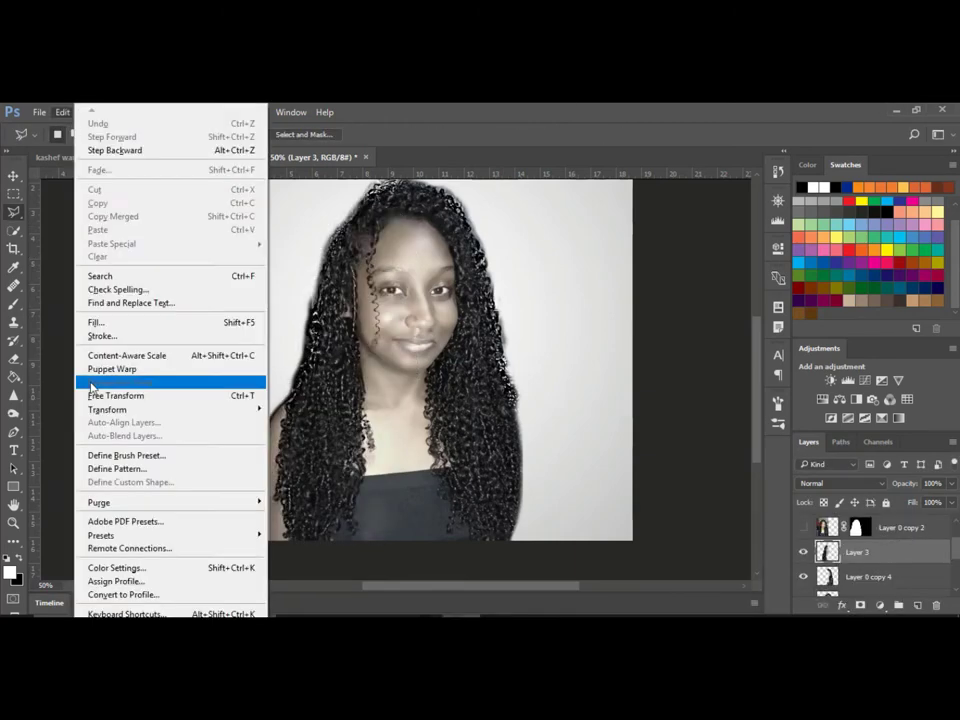
left_click(107, 369)
key("Escape")
left_click(62, 112)
left_click(107, 369)
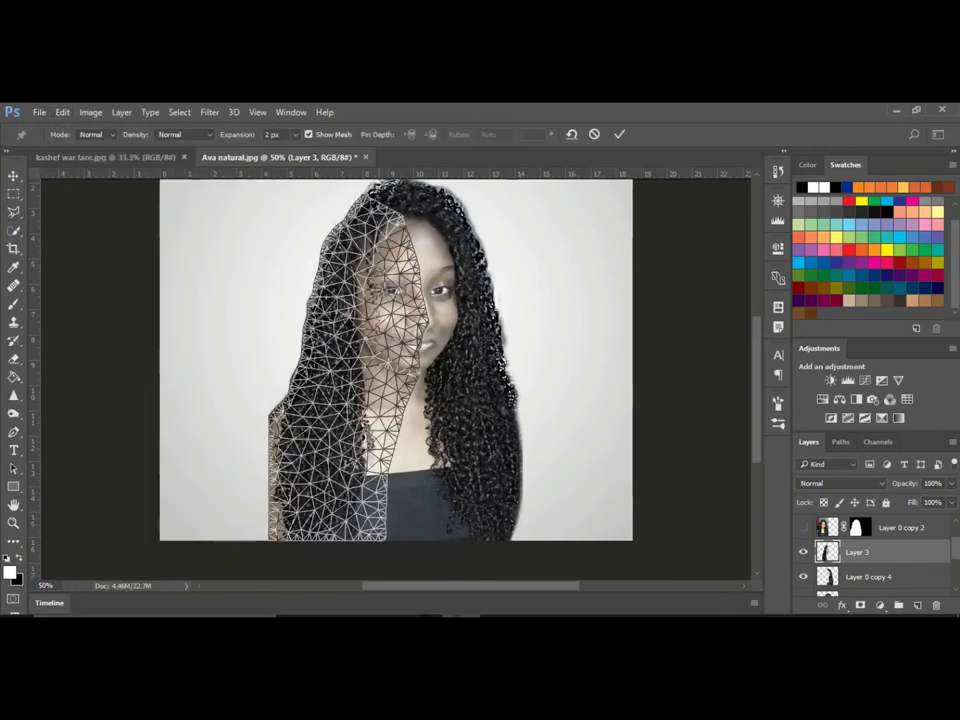
Drag puppet pins to rotate the left half outward to the left and commit.
left_click_drag(378, 200, 300, 222)
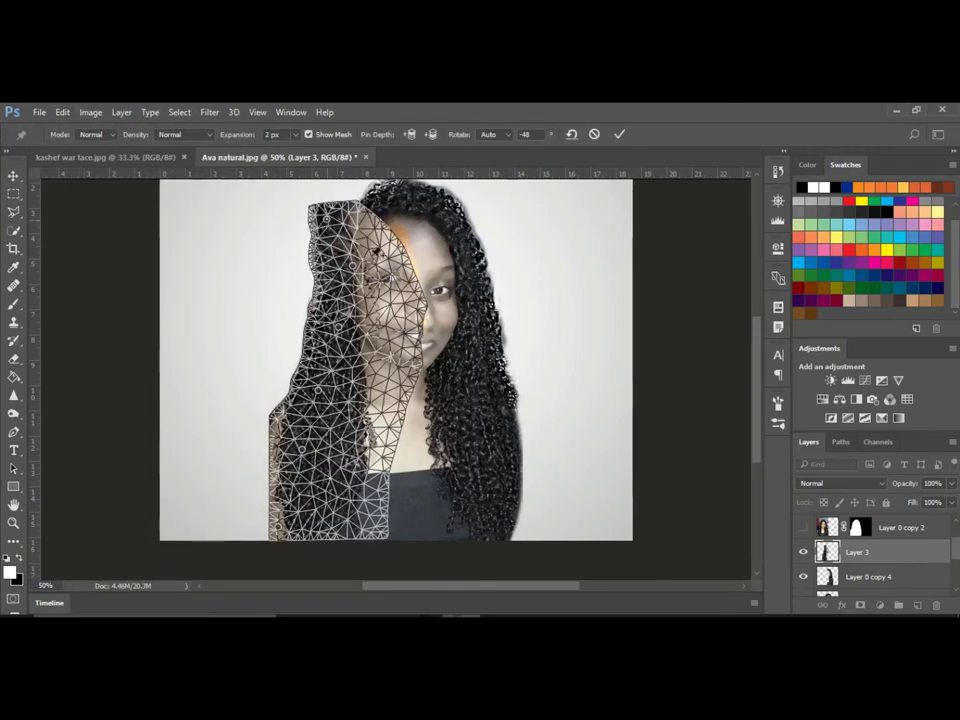
mouse_move(345, 320)
left_mouse_down()
mouse_move(383, 495)
mouse_move(386, 470)
left_mouse_up()
left_click_drag(351, 312, 509, 318)
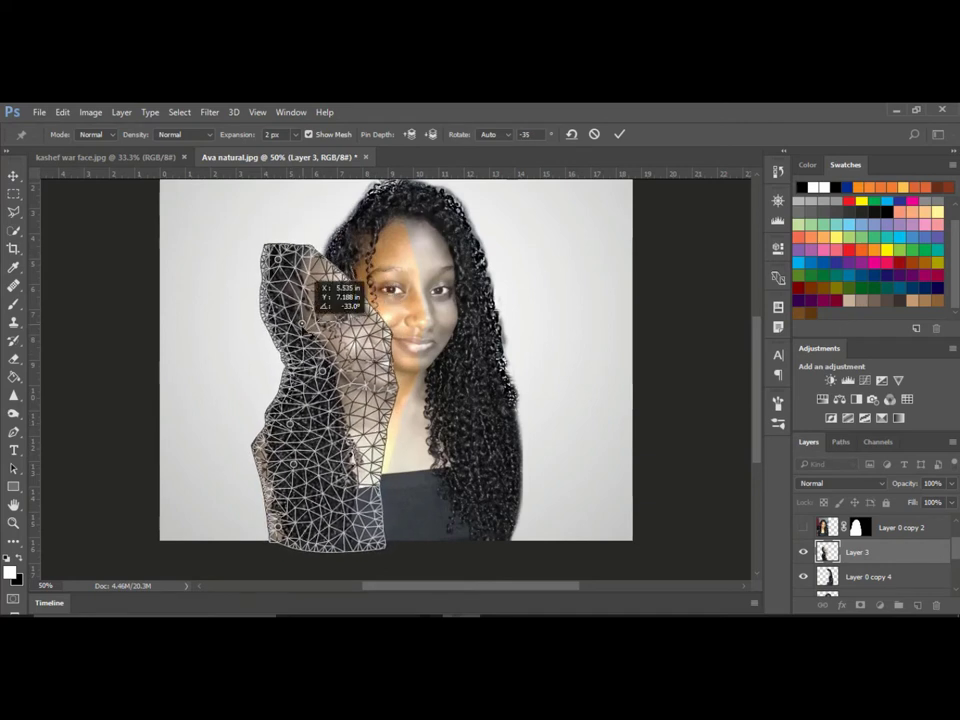
left_click(619, 133)
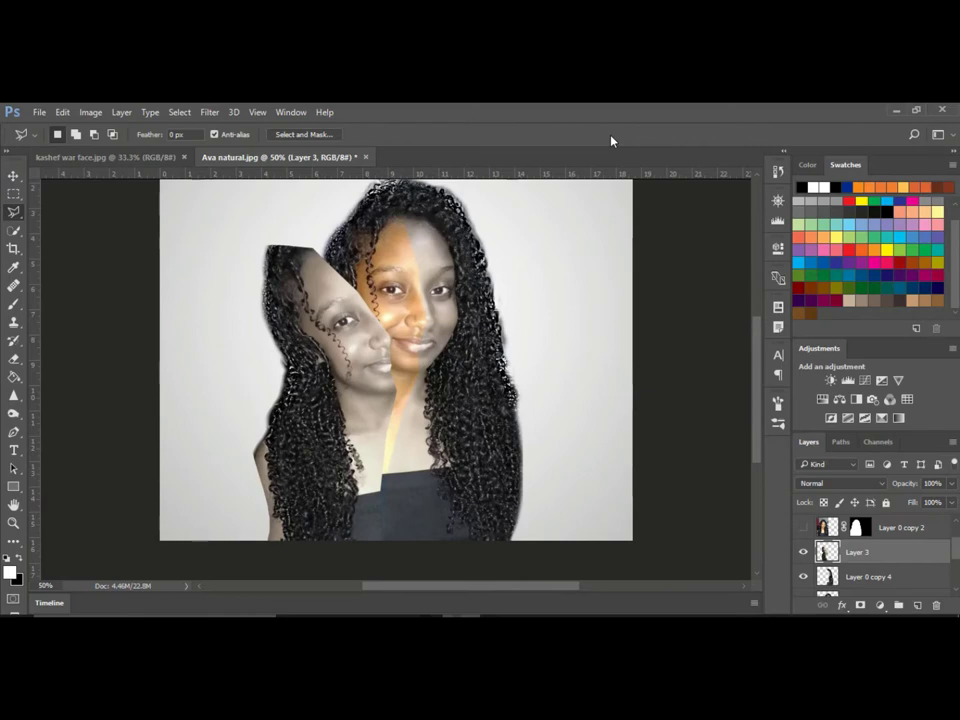
Puppet-warp the remaining right half up and outward, then commit.
key("alt+[")
left_click(434, 258)
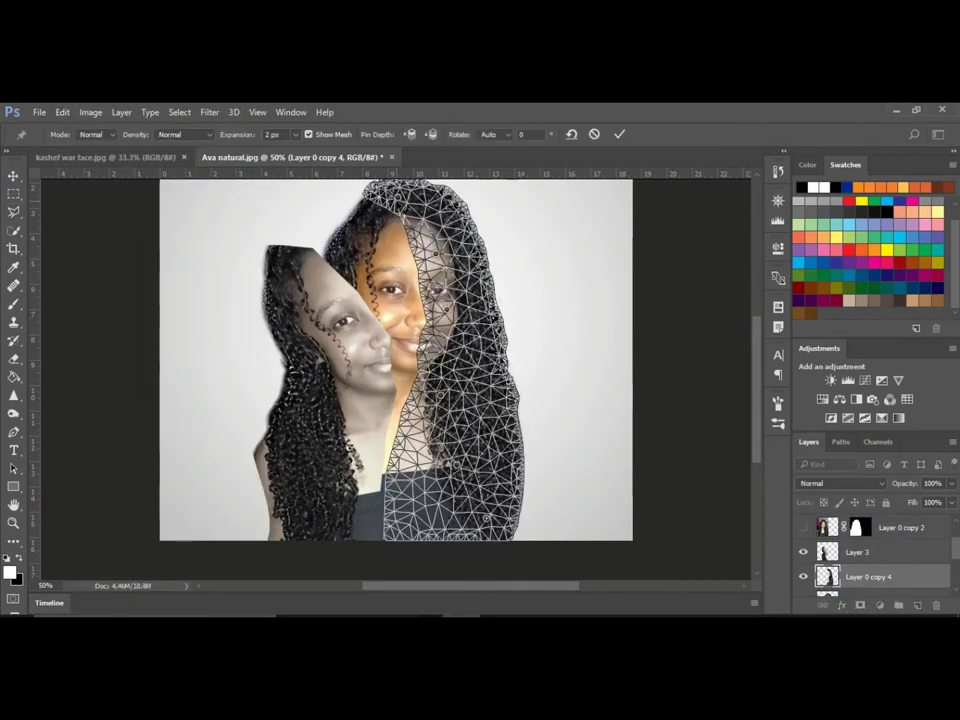
left_click_drag(434, 258, 530, 210)
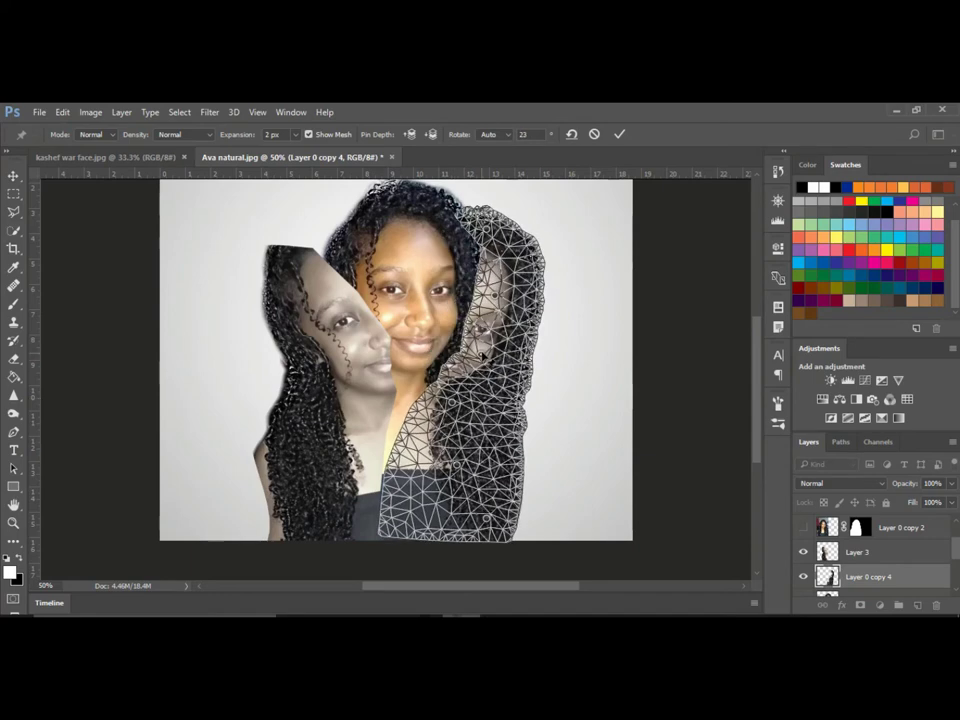
left_click_drag(482, 353, 540, 208)
left_click_drag(470, 385, 441, 386)
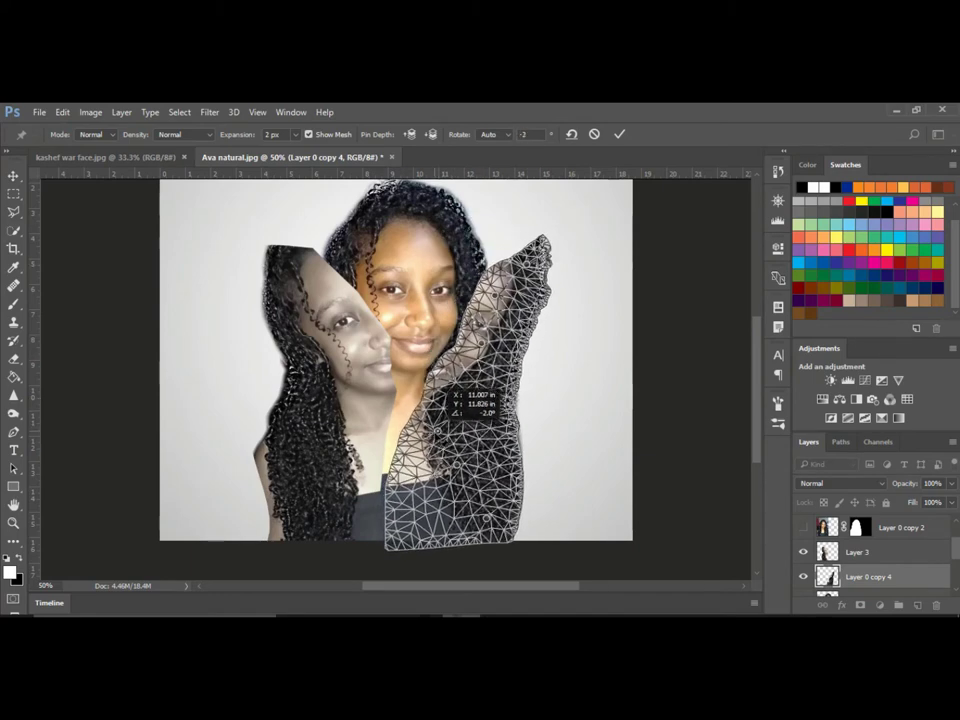
left_click(619, 134)
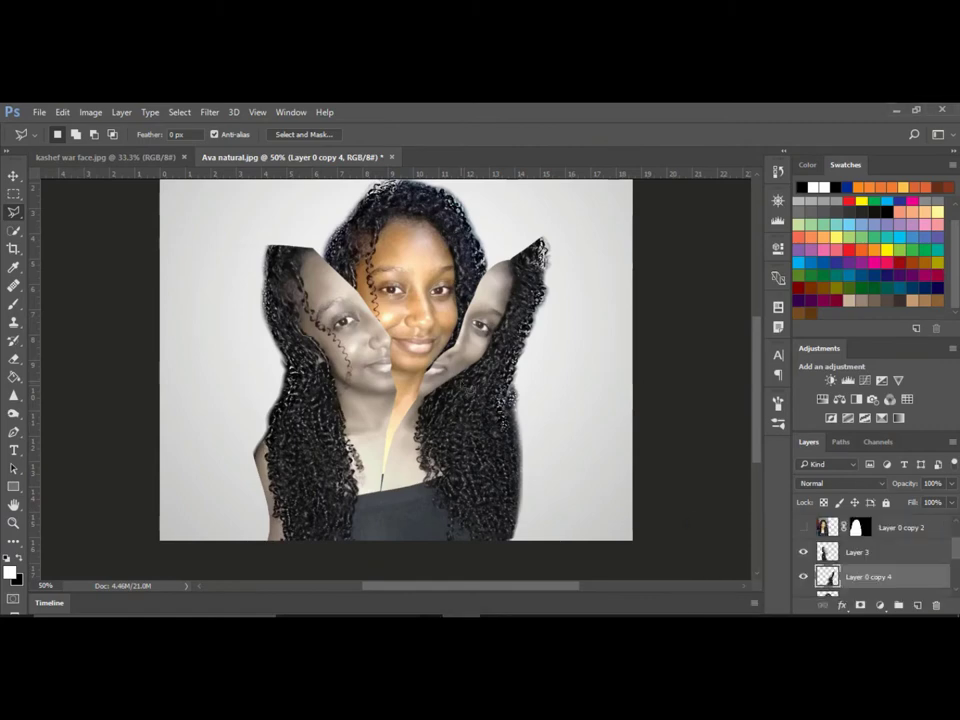
Select a small area near the right fragment's chin.
key("m")
left_click_drag(443, 352, 505, 411)
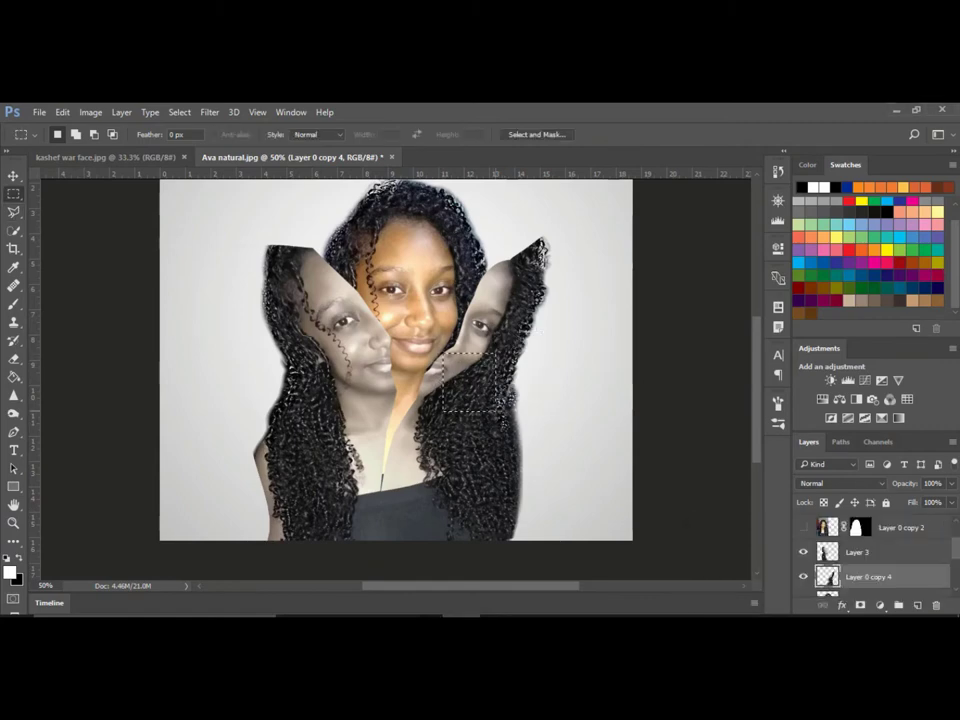
left_click(209, 112)
key("Escape")
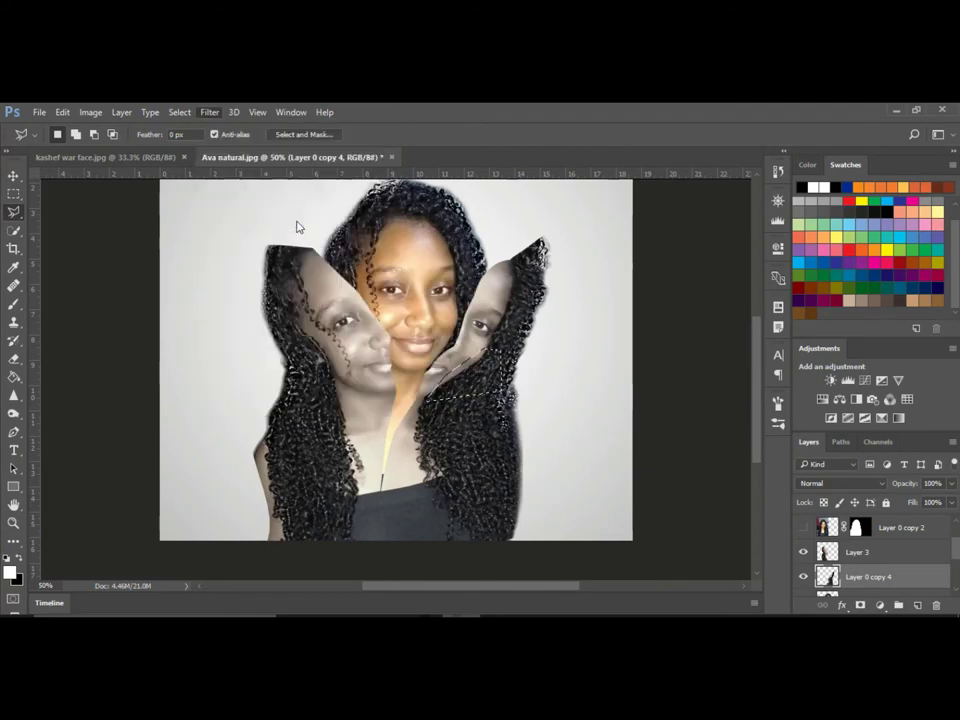
Liquify the grey skin wedge down-left over the hair, then zoom in on the left eye.
key("ctrl+shift+x")
left_click_drag(292, 390, 350, 337)
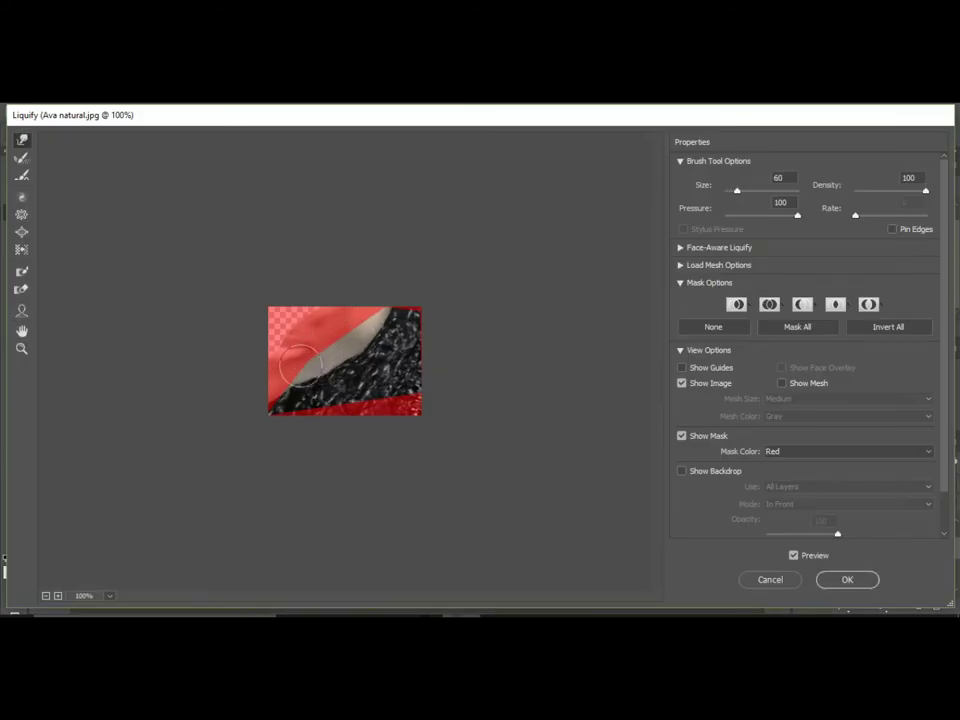
left_click_drag(268, 388, 340, 347)
left_click(847, 579)
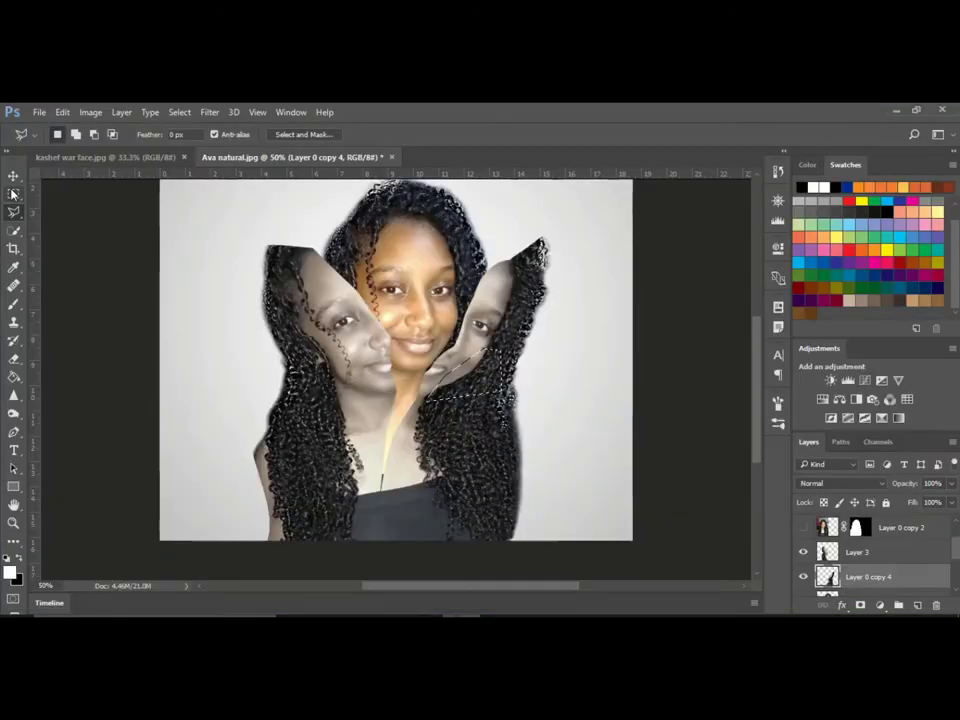
key("ctrl+plus")
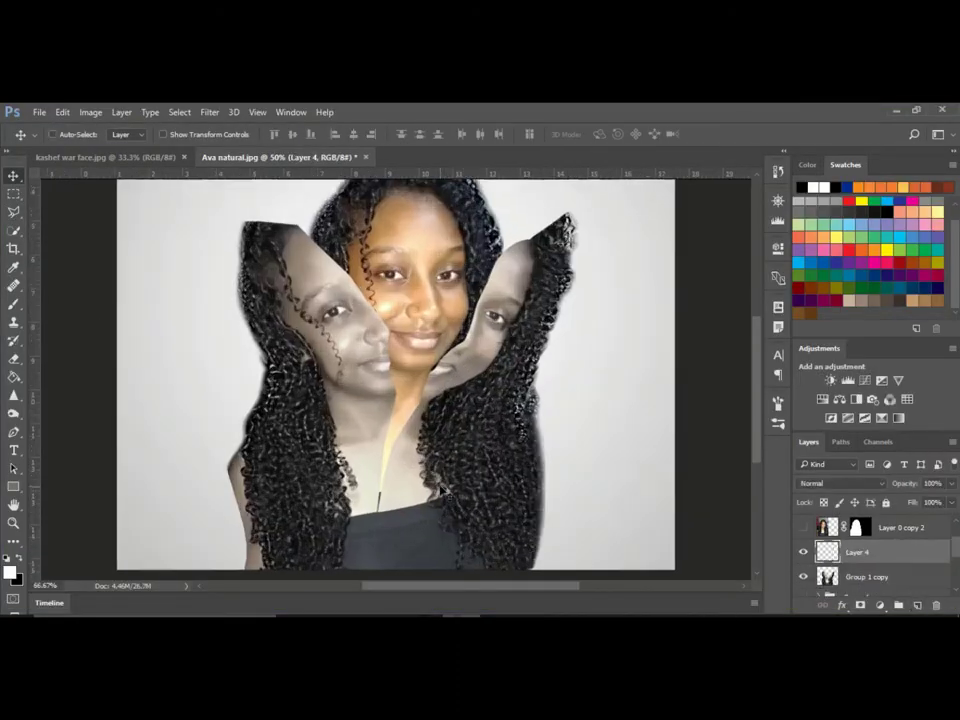
key("ctrl+plus")
key("ctrl+plus")
key("ctrl+plus")
Paint white over the fragments' eyes, zoom out, and merge the paint into Group 1 copy.
left_click_drag(314, 276, 444, 486)
key("i")
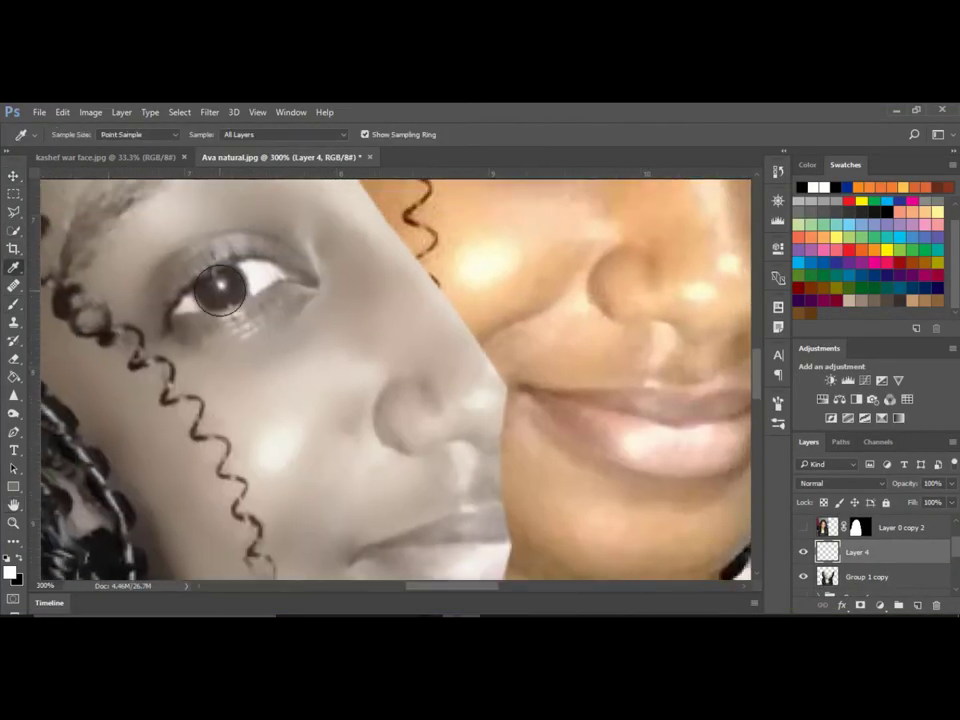
key("b")
mouse_move(213, 291)
left_mouse_down()
mouse_move(240, 283)
mouse_move(207, 288)
left_mouse_up()
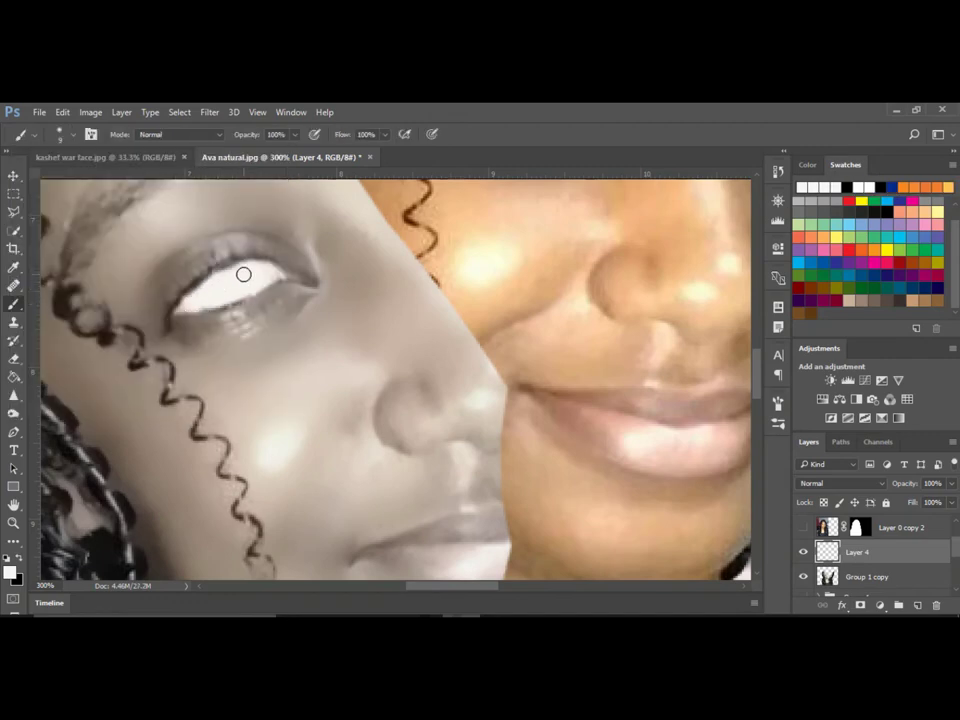
key("ctrl+z")
key("ctrl+z")
scroll(246, 375, "right", 5)
scroll(551, 362, "right", 5)
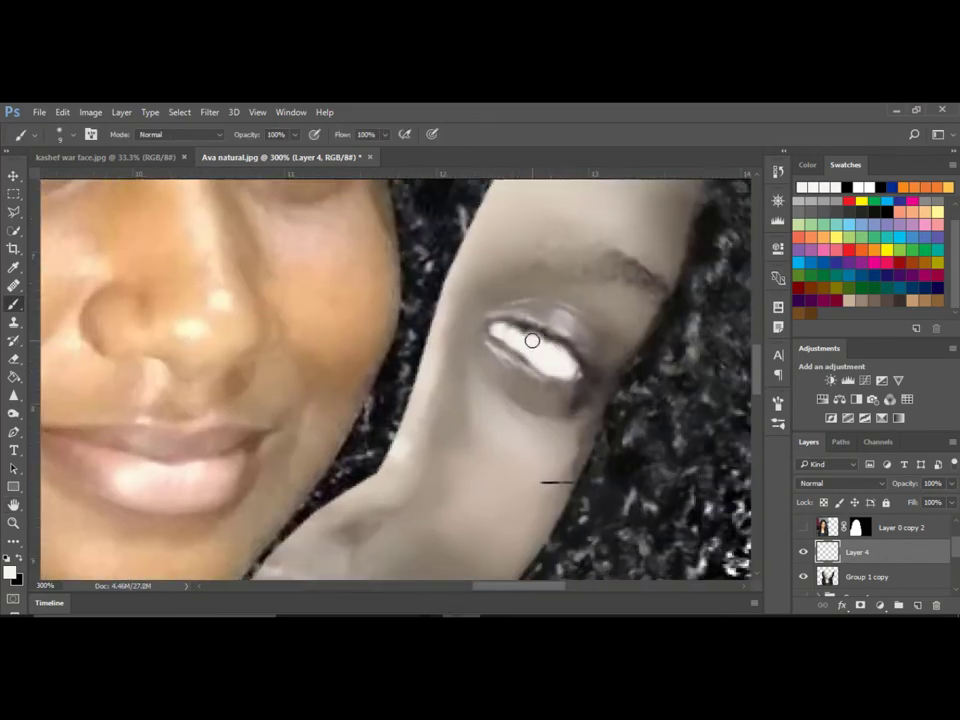
key("ctrl+minus")
key("ctrl+minus")
key("ctrl+minus")
key("ctrl+minus")
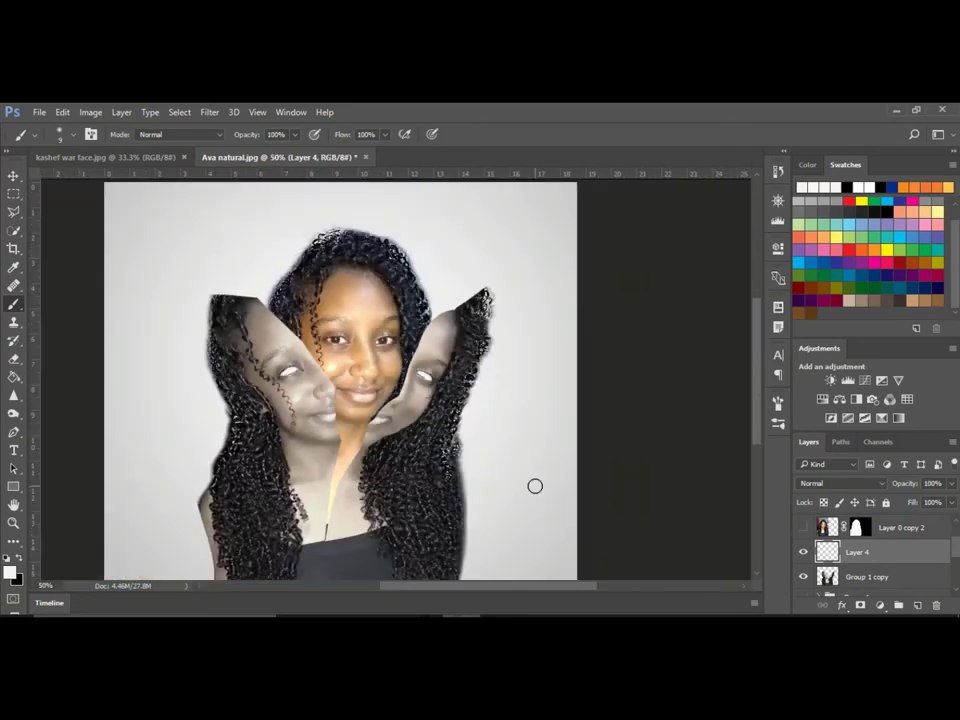
key("ctrl+e")
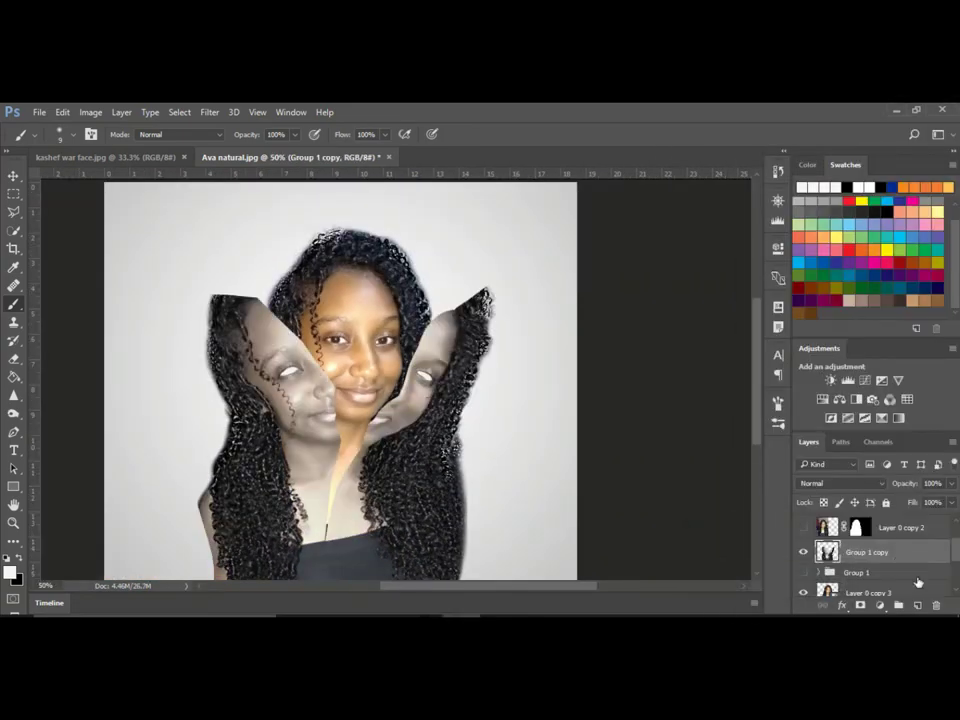
Add a Hue/Saturation adjustment at Saturation +33 clipped to the central face.
left_click(879, 605)
left_click(848, 433)
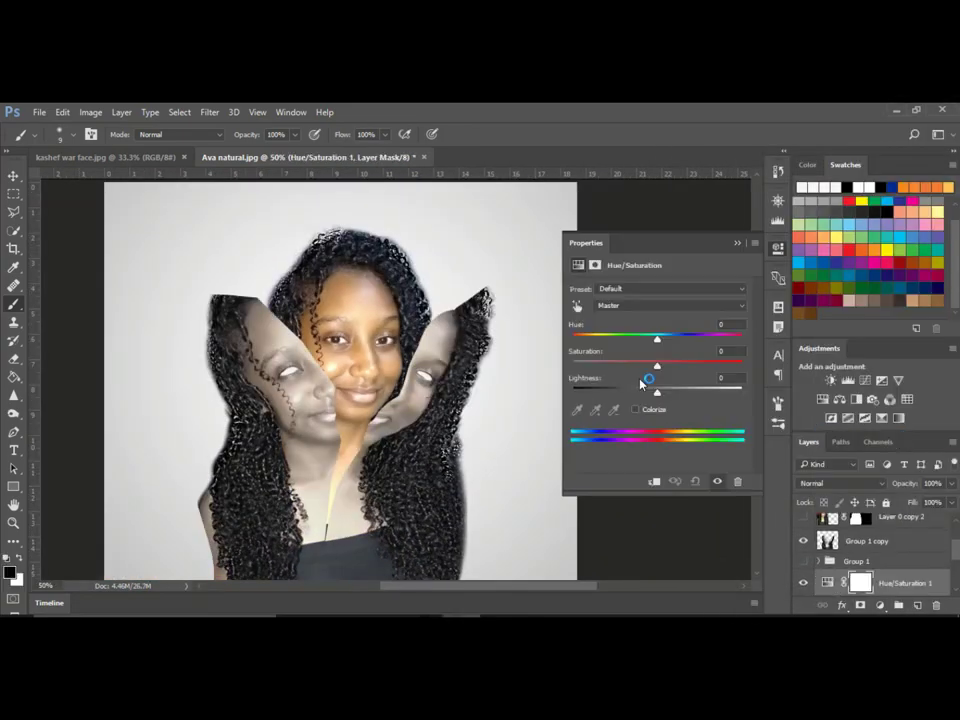
scroll(953, 563, "down", 2)
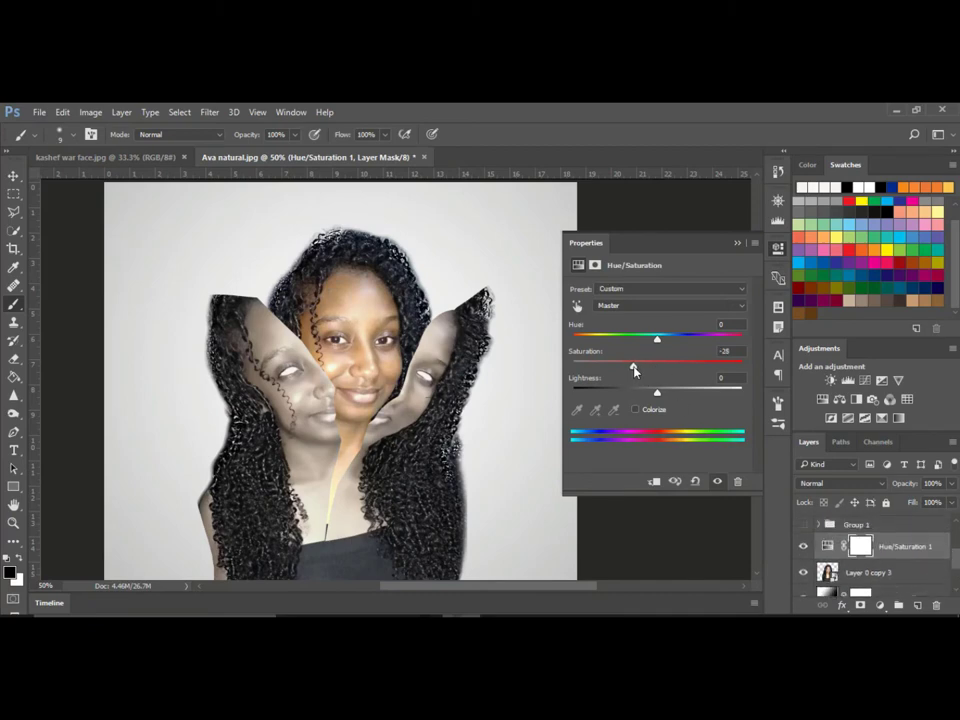
left_click(654, 481)
left_click(737, 243)
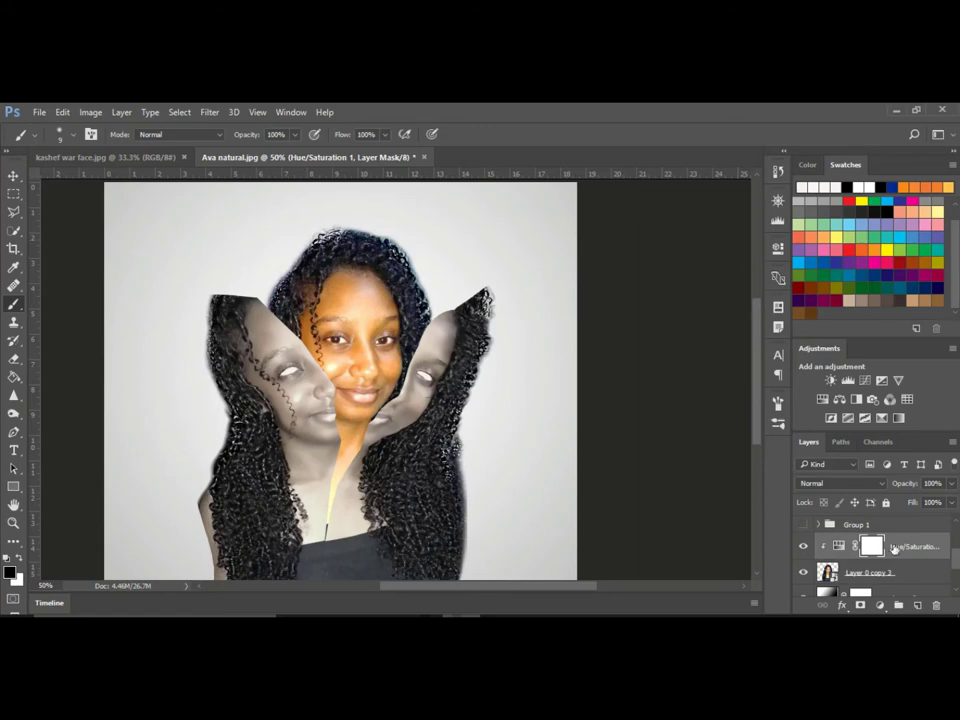
Add a clipped Curves adjustment with a two-point contrast curve.
left_click(879, 605)
left_click(846, 381)
left_click(655, 483)
left_click_drag(661, 398, 661, 427)
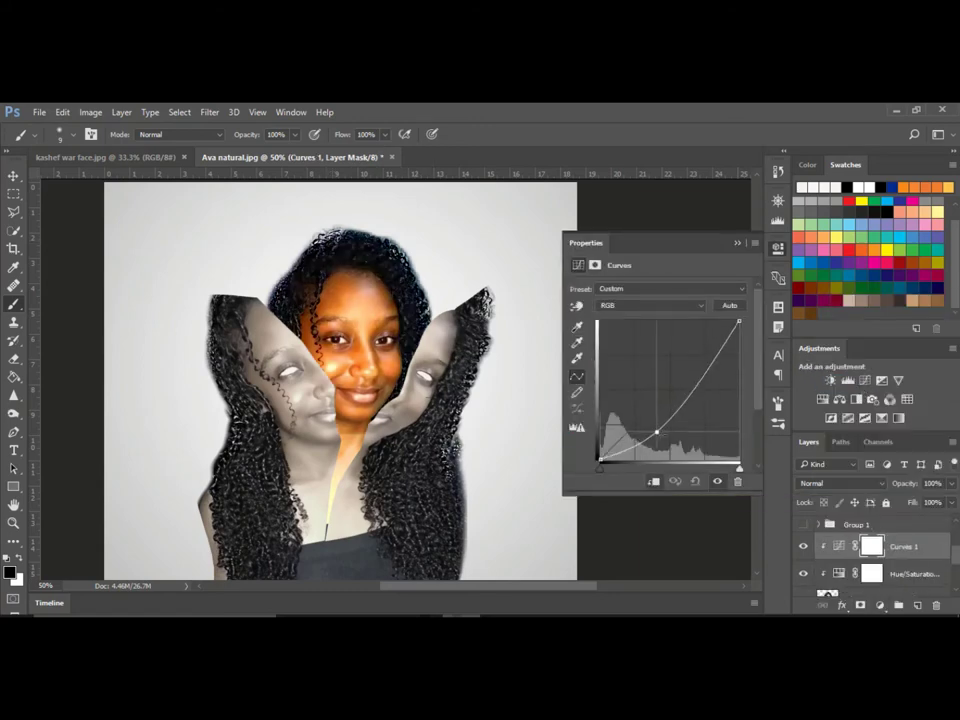
mouse_move(702, 357)
left_mouse_down()
mouse_move(702, 371)
mouse_move(707, 359)
left_mouse_up()
left_click_drag(633, 446, 634, 440)
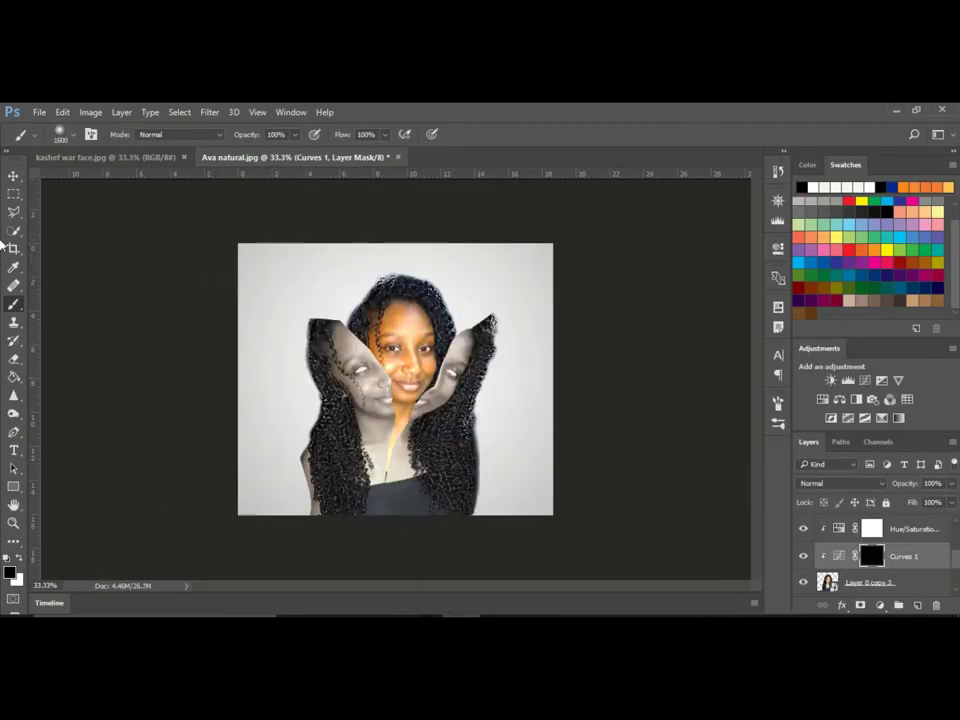
Shrink the brush and set white as foreground for the Curves mask, then revisit Curves settings.
key("bracketleft")
key("bracketleft")
key("bracketleft")
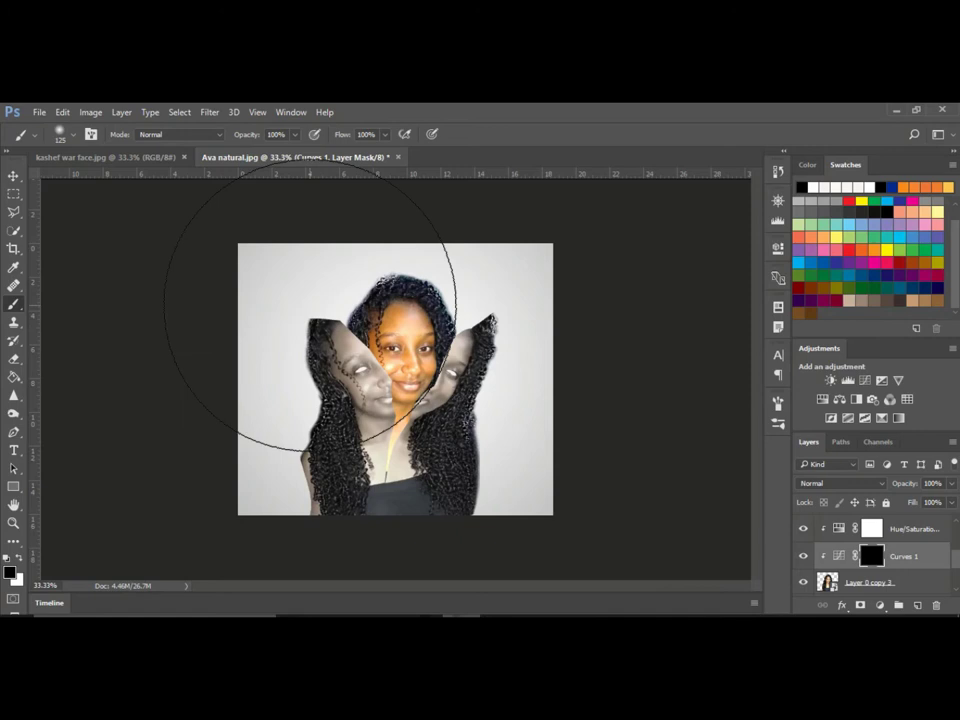
key("x")
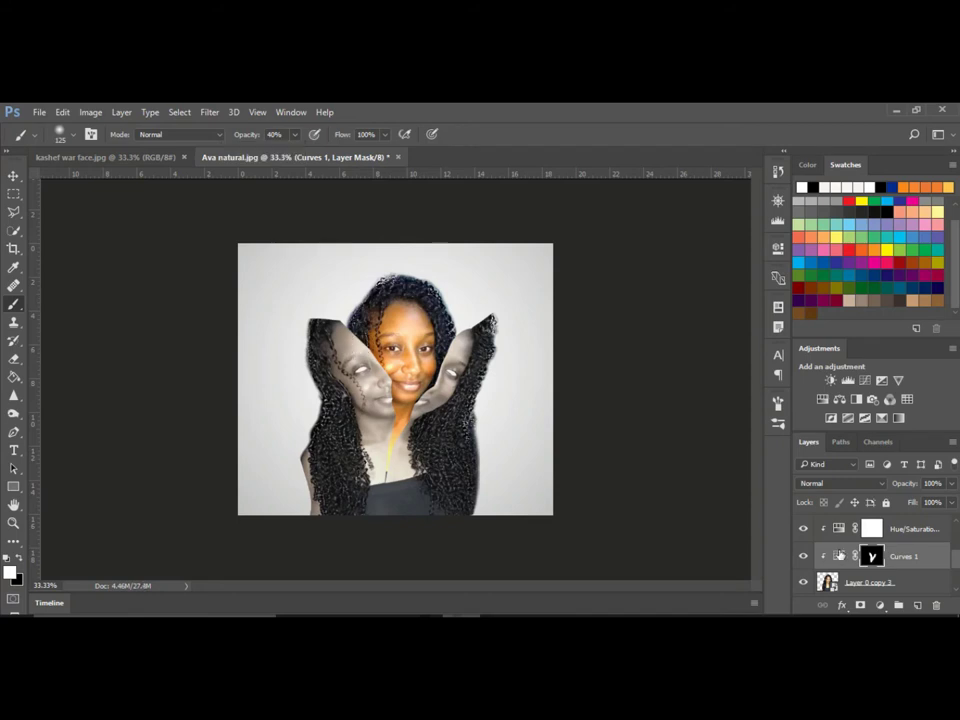
double_click(839, 556)
left_click(739, 244)
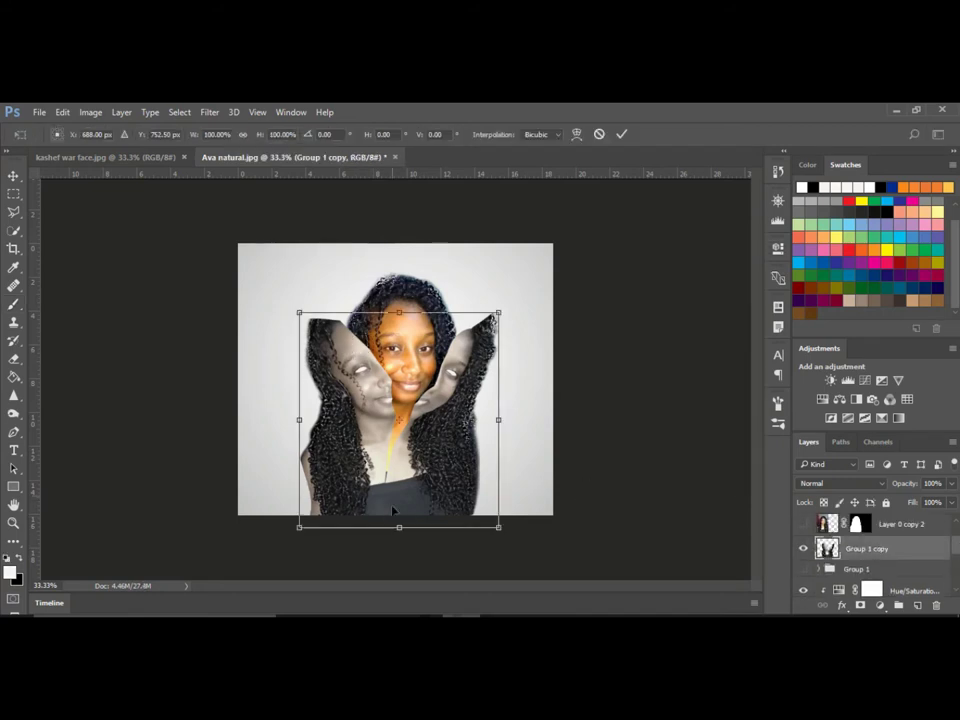
Add Bevel & Emboss to Group 1 copy with orange highlight and shadow colours.
key("Return")
left_click(842, 605)
left_click(880, 455)
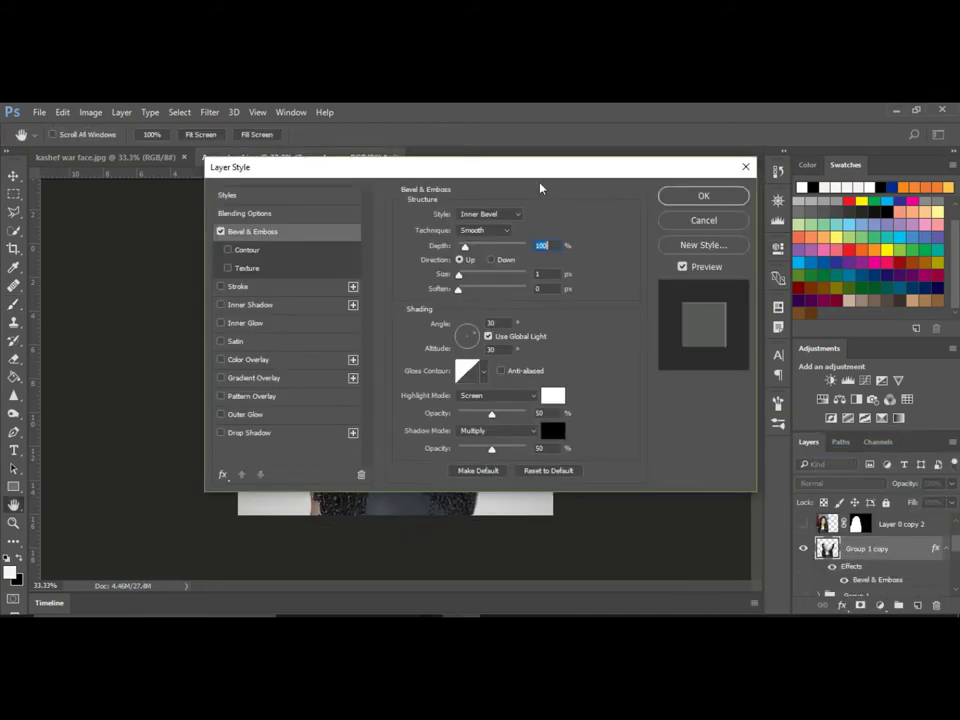
left_click_drag(540, 168, 800, 161)
left_click(811, 388)
left_click(639, 255)
left_click(896, 248)
left_click(811, 423)
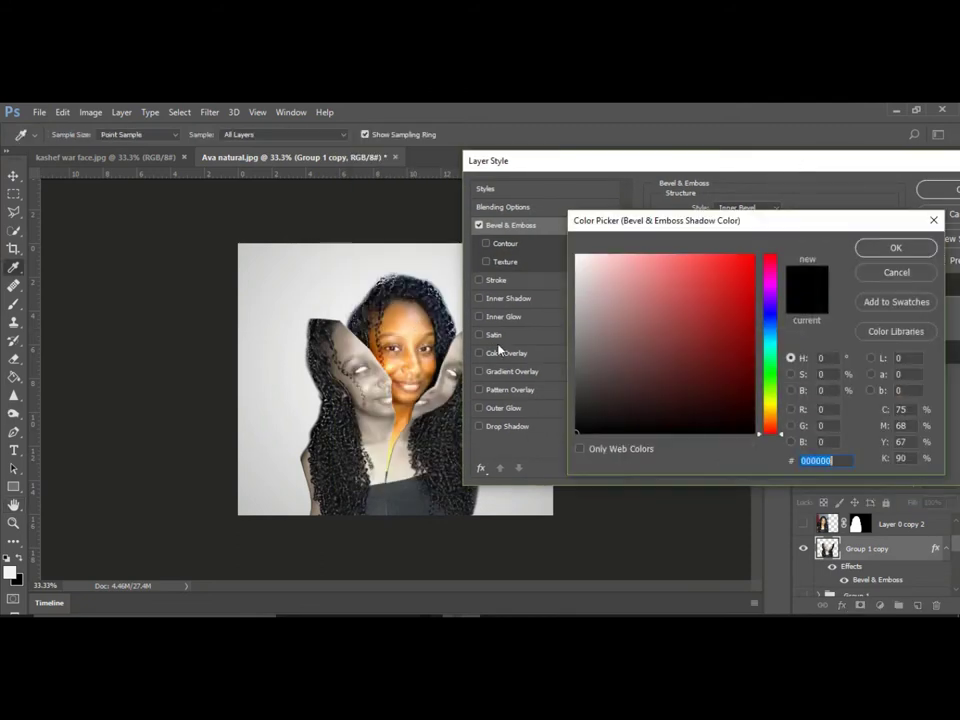
left_click(410, 400)
left_click(896, 248)
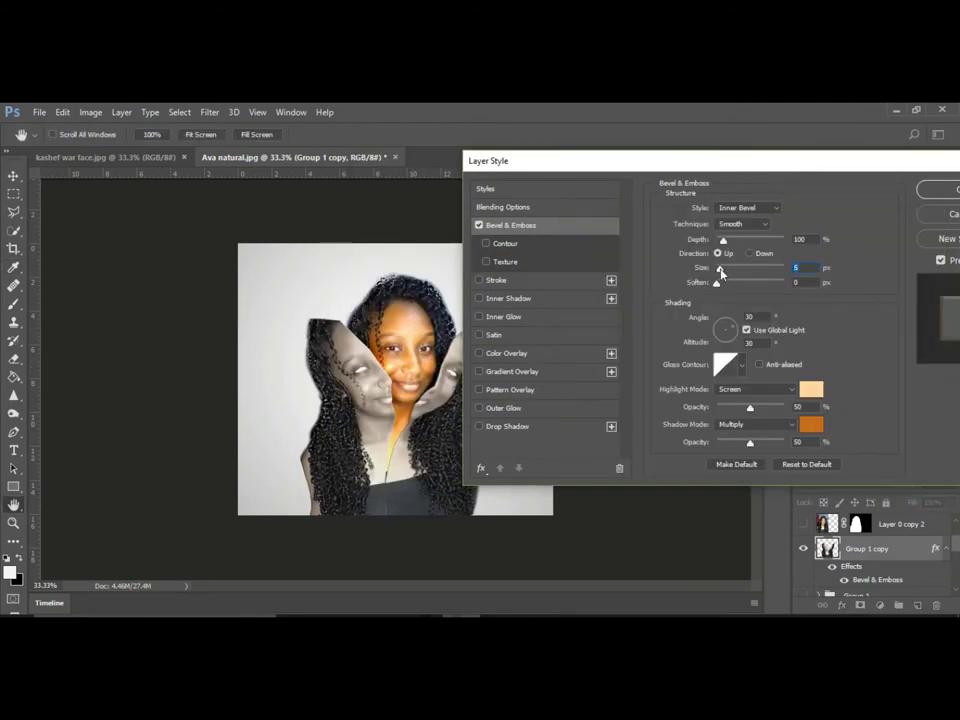
Deepen the bevel to about 261%, lighten the orange shadow, apply, and delete the lower bevel layer.
left_click_drag(722, 241, 741, 243)
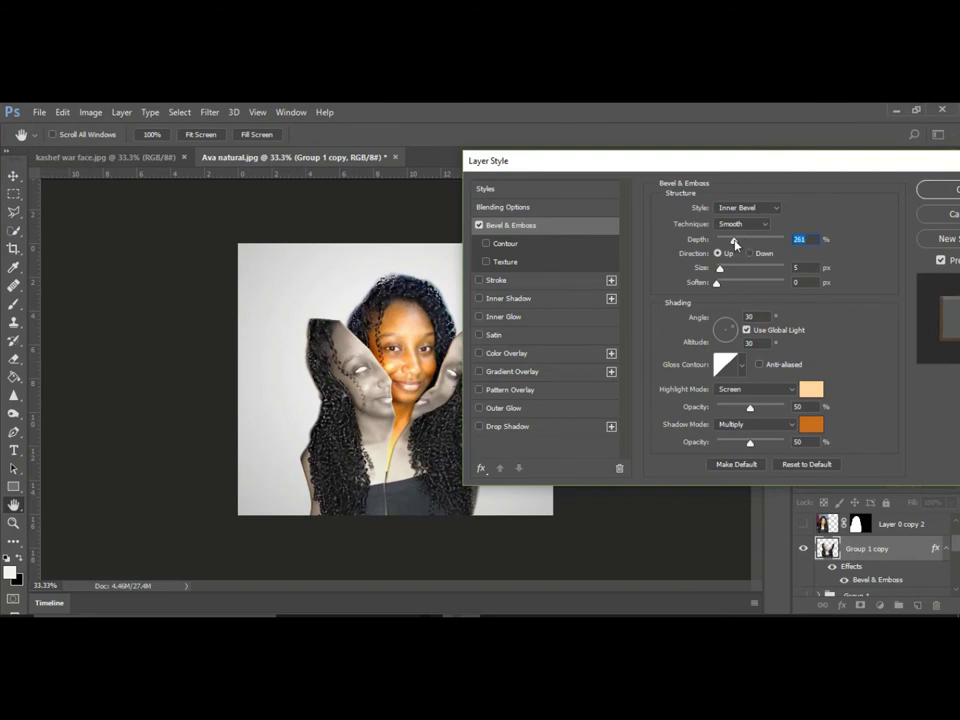
left_click(811, 423)
left_click(600, 281)
left_click(671, 253)
left_click(896, 246)
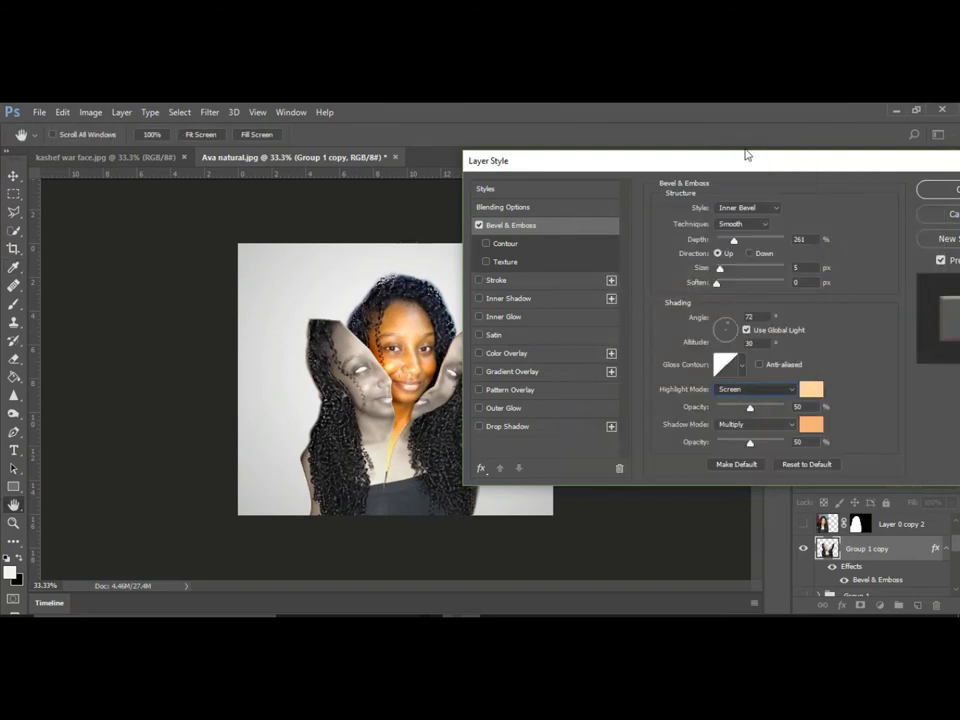
left_click(755, 389)
left_click(750, 210)
left_click(938, 189)
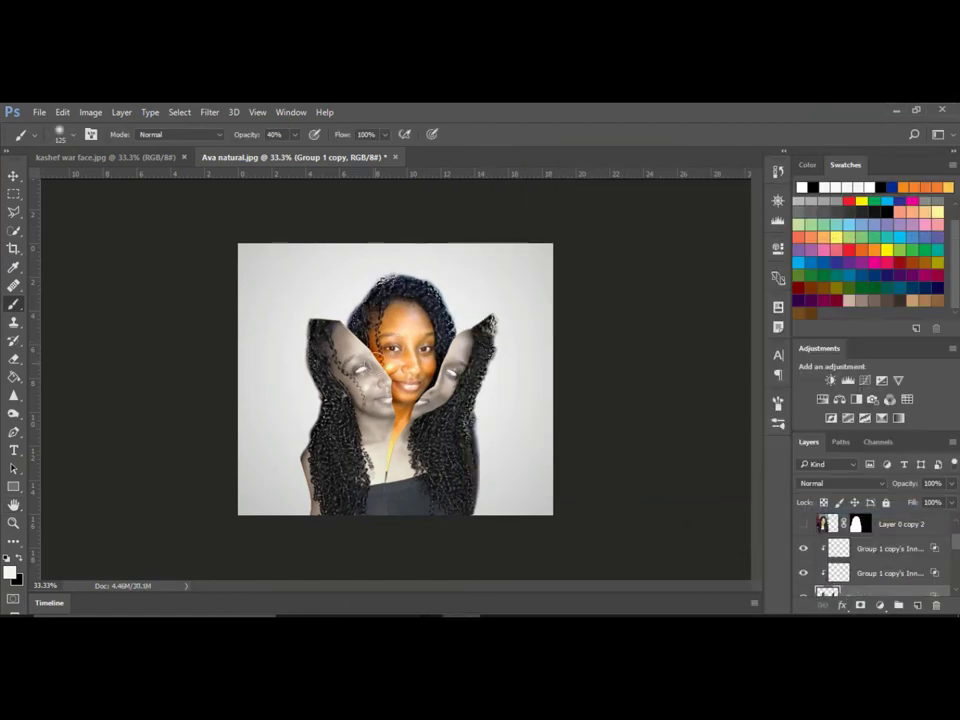
left_click(806, 572)
key("Delete")
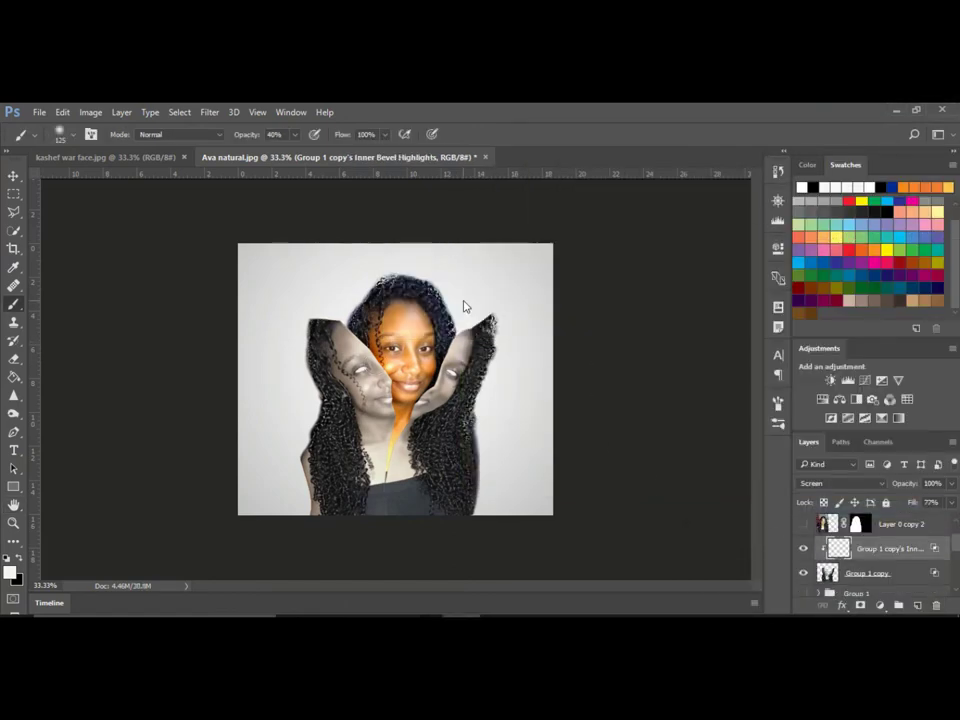
Reopen the bevel and sample beige highlight and brown shadow colours from the photo.
key("ctrl+alt+z")
key("ctrl+alt+z")
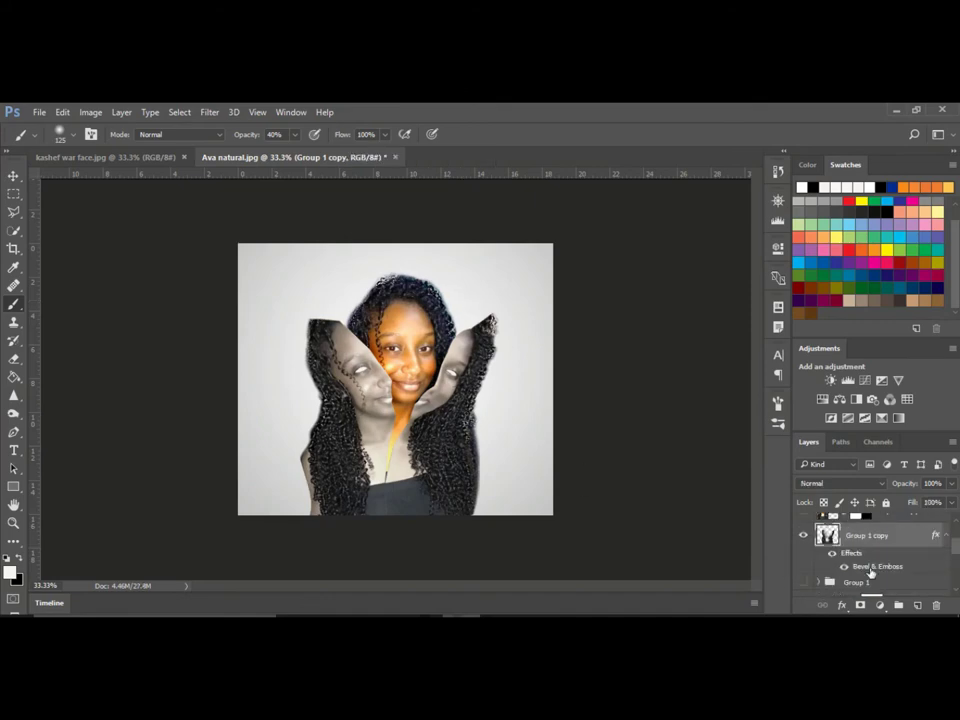
double_click(872, 568)
left_click_drag(800, 153, 797, 154)
left_click(880, 377)
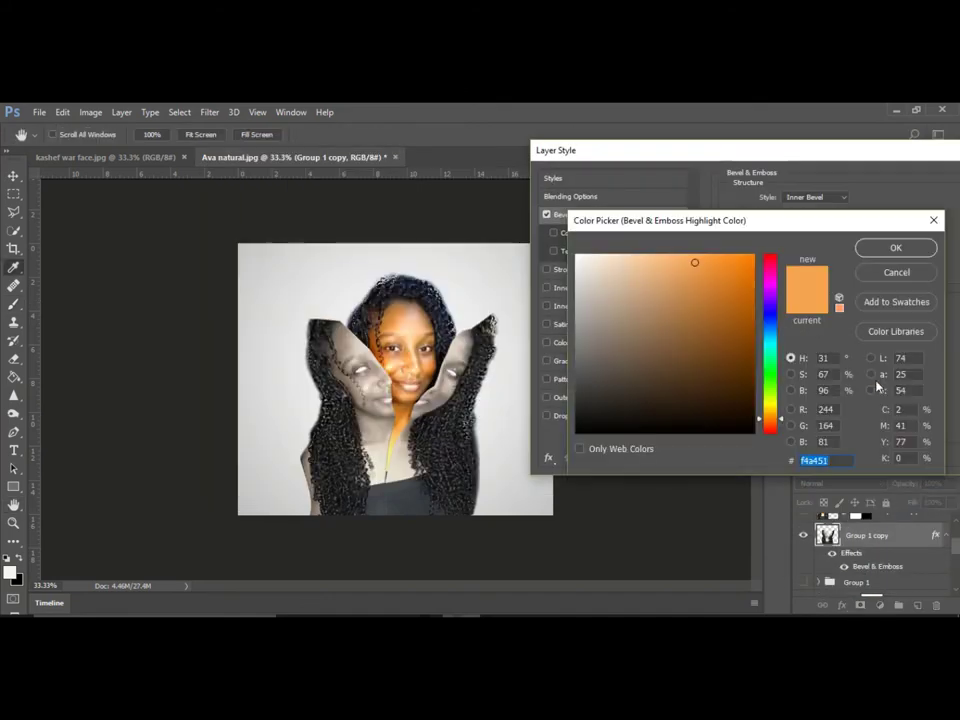
left_click(388, 372)
left_click(896, 247)
left_click(878, 413)
left_click(410, 298)
left_click(896, 247)
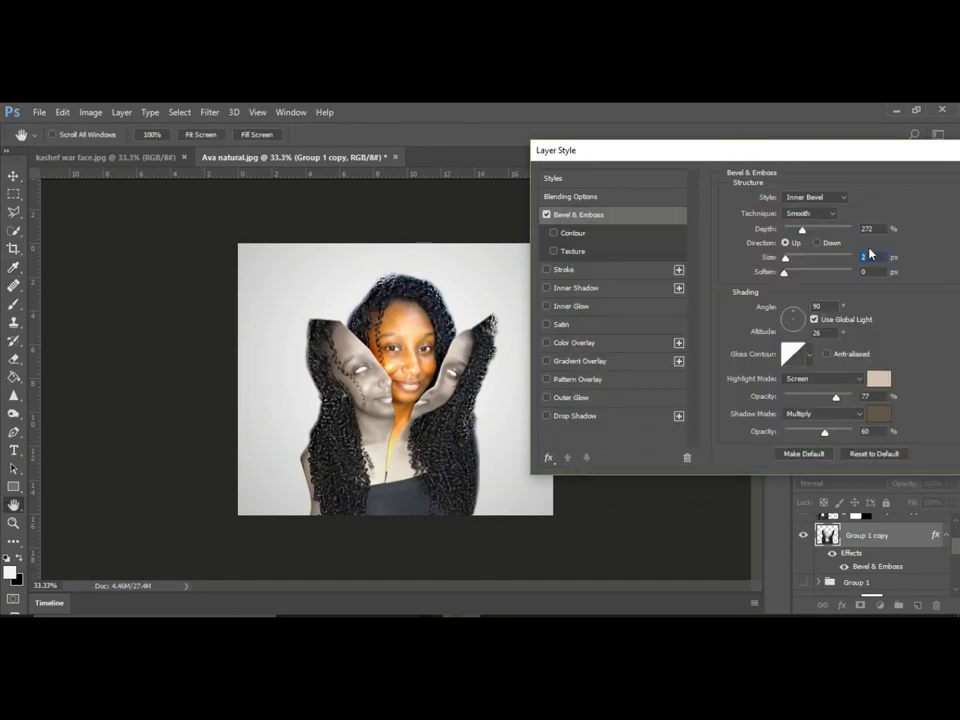
Set bevel angle 117°, Smooth technique and depth 244, then delete one bevel layer.
left_click_drag(792, 310, 789, 312)
left_click(811, 214)
left_click(805, 223)
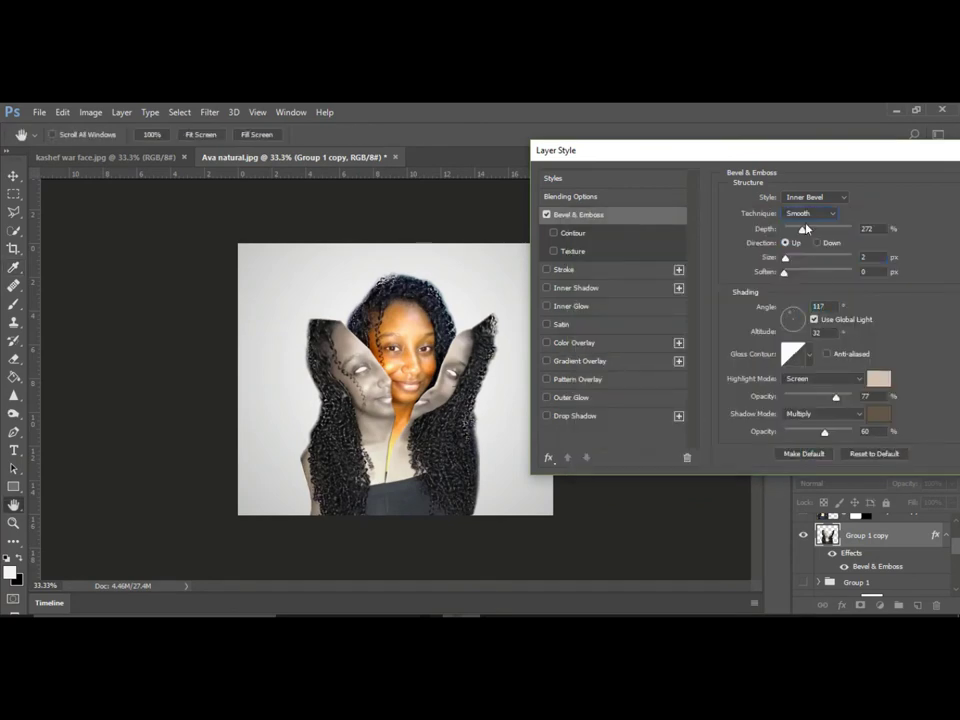
left_click_drag(802, 229, 773, 243)
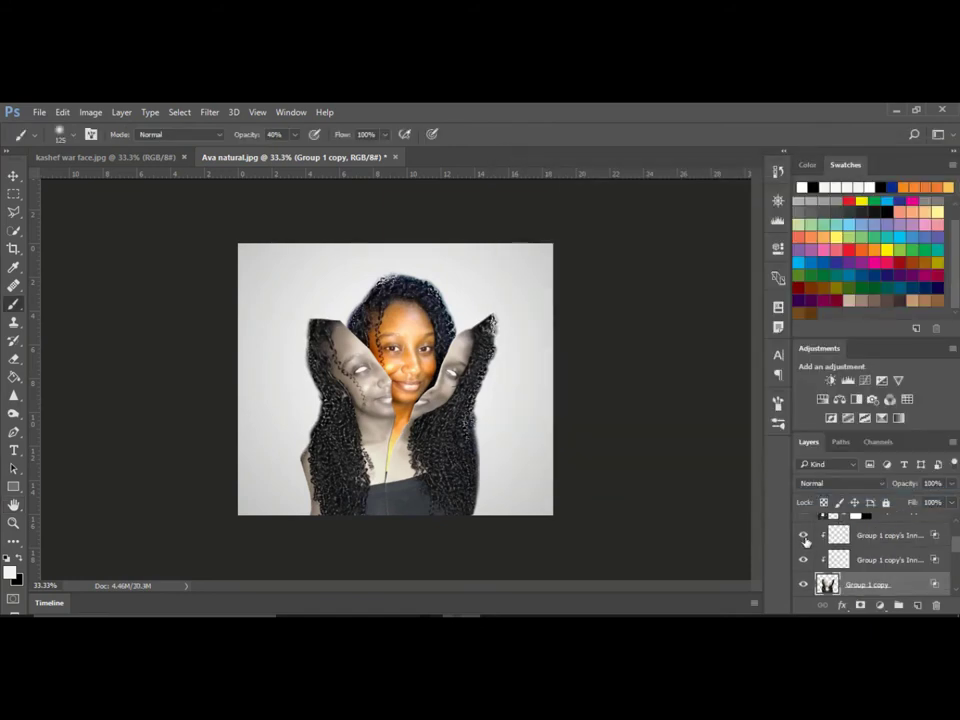
left_click_drag(870, 560, 936, 606)
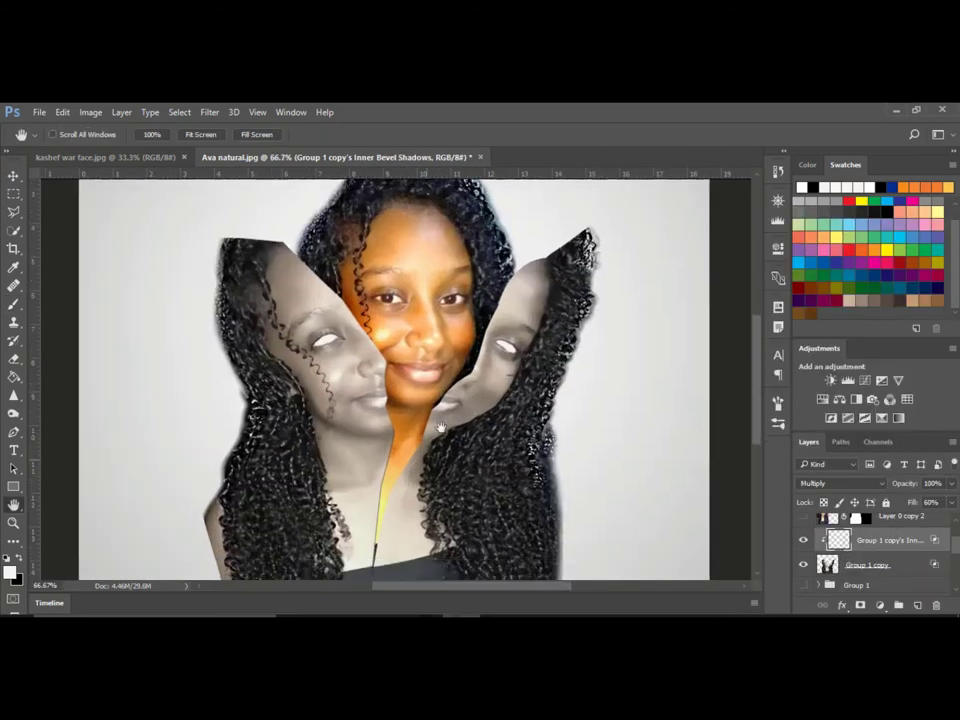
left_click_drag(440, 428, 473, 320)
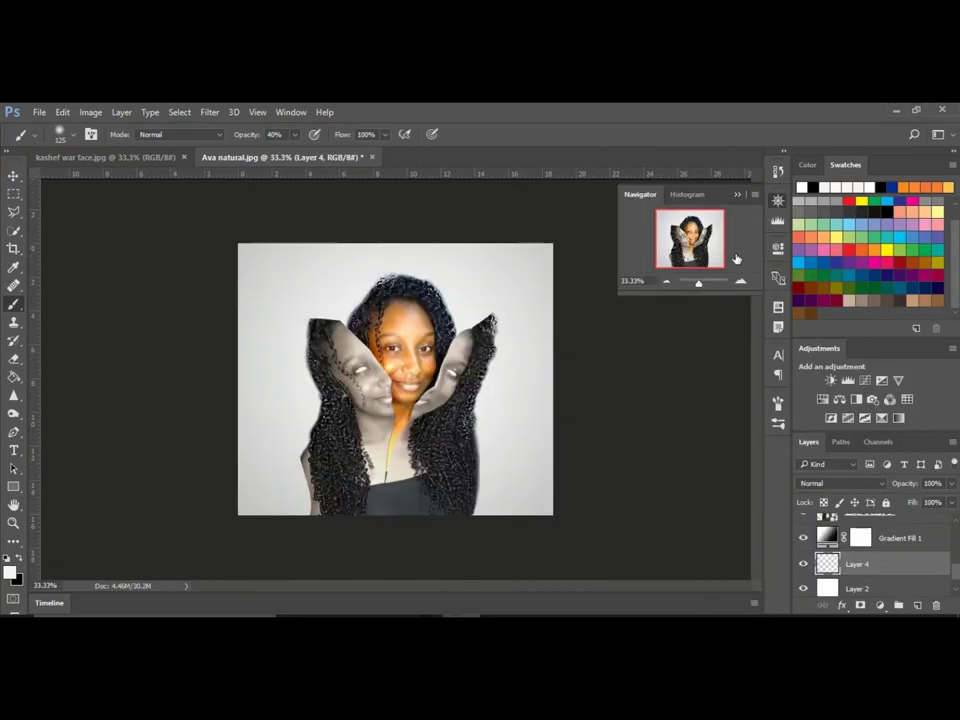
Draw a curved cap path over the left fragment and make it a 0.5 px feathered selection.
key("p")
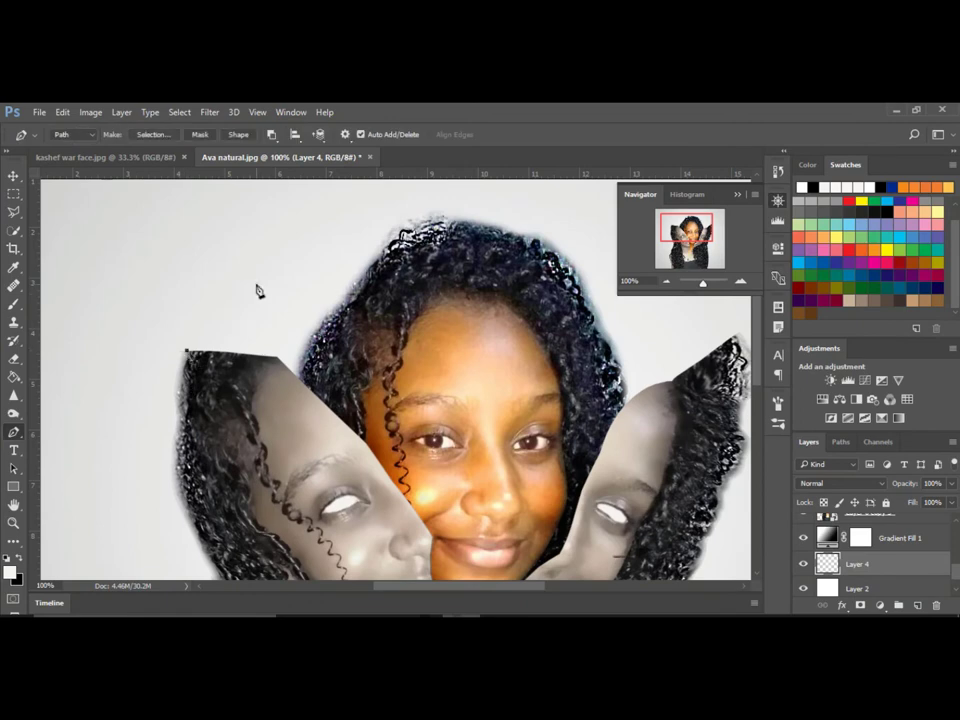
left_click(188, 350)
left_click_drag(263, 290, 312, 285)
scroll(930, 567, "up", 2)
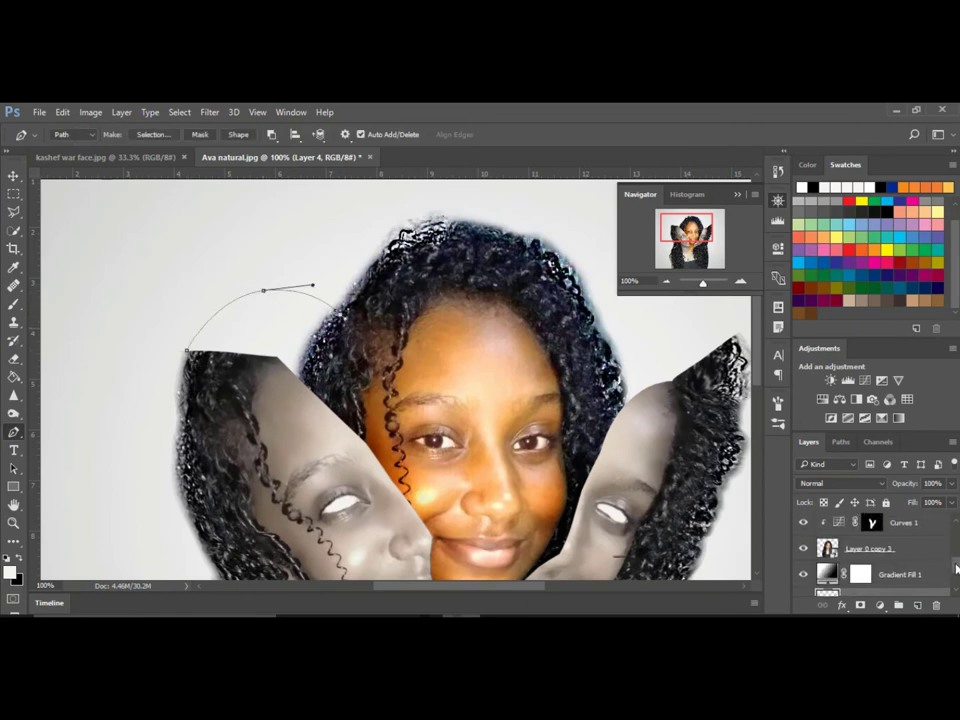
right_click(253, 365)
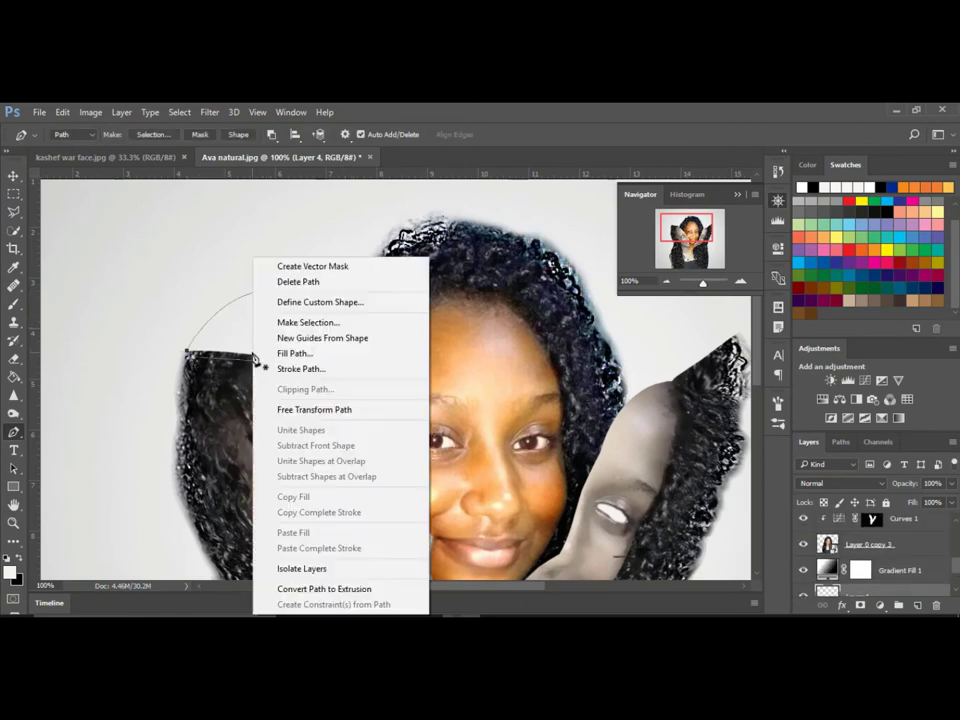
left_click(300, 349)
left_click(896, 246)
key("Return")
right_click(367, 337)
left_click(413, 330)
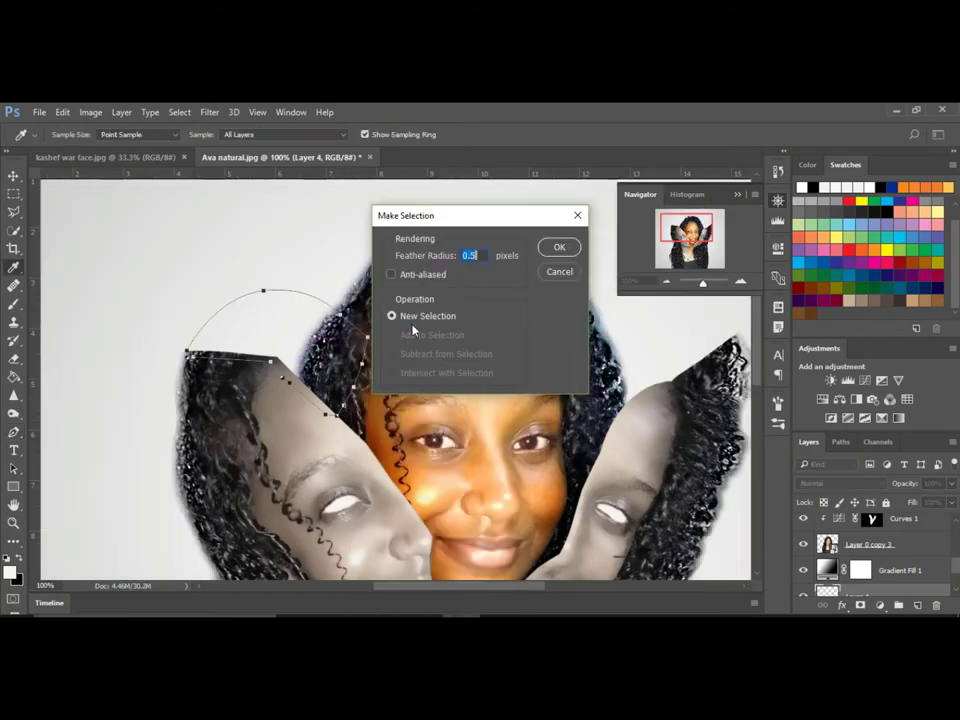
key("Return")
Fill the left cap selection with grey and deselect, then undo the fill.
key("g")
left_click(268, 339)
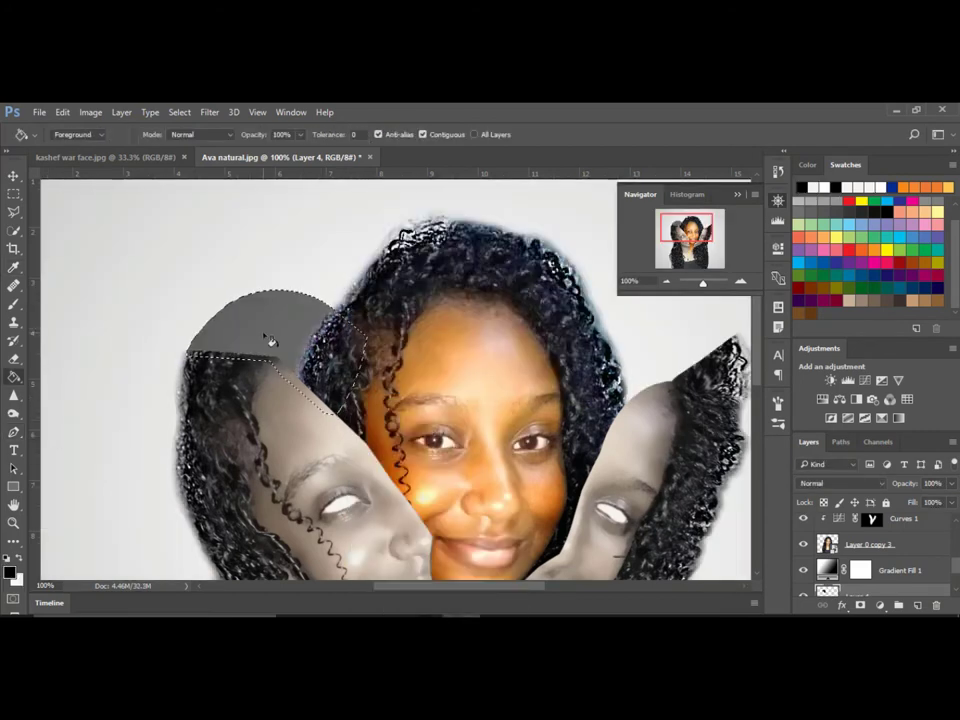
scroll(955, 570, "down", 2)
key("ctrl+d")
key("v")
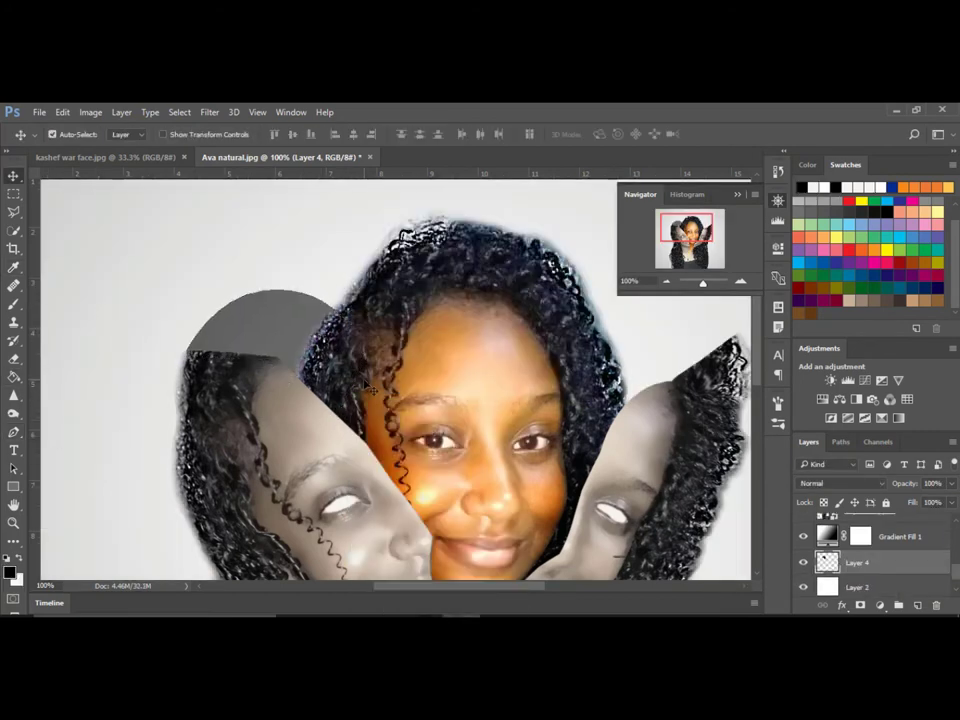
key("ctrl+alt+z")
key("ctrl+alt+z")
key("ctrl+alt+z")
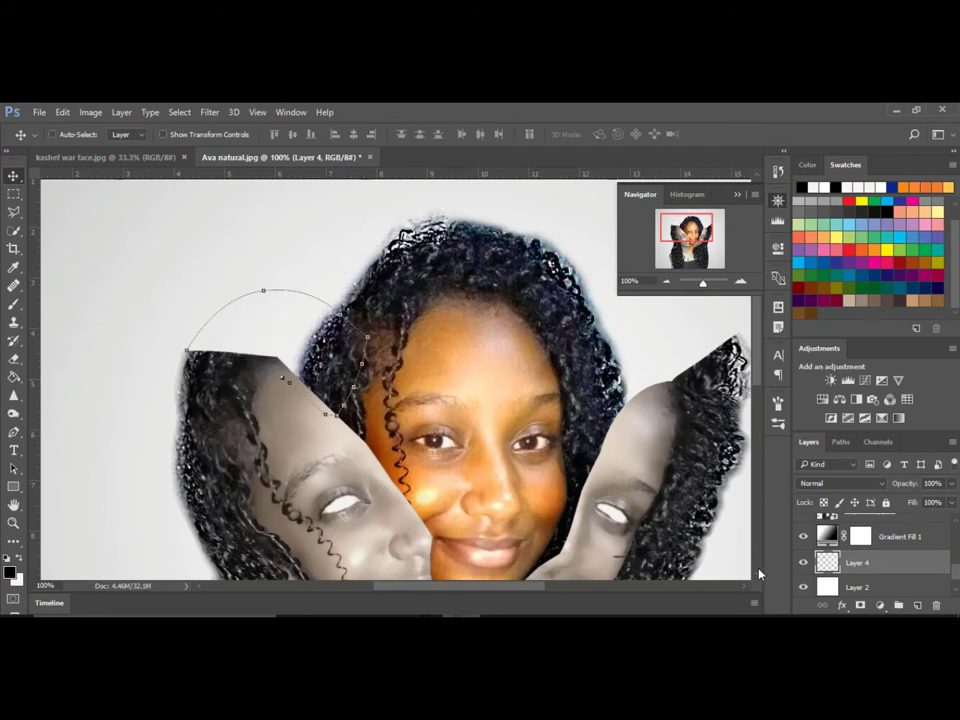
Extend the cap path over the right fragment and turn it into a selection.
key("p")
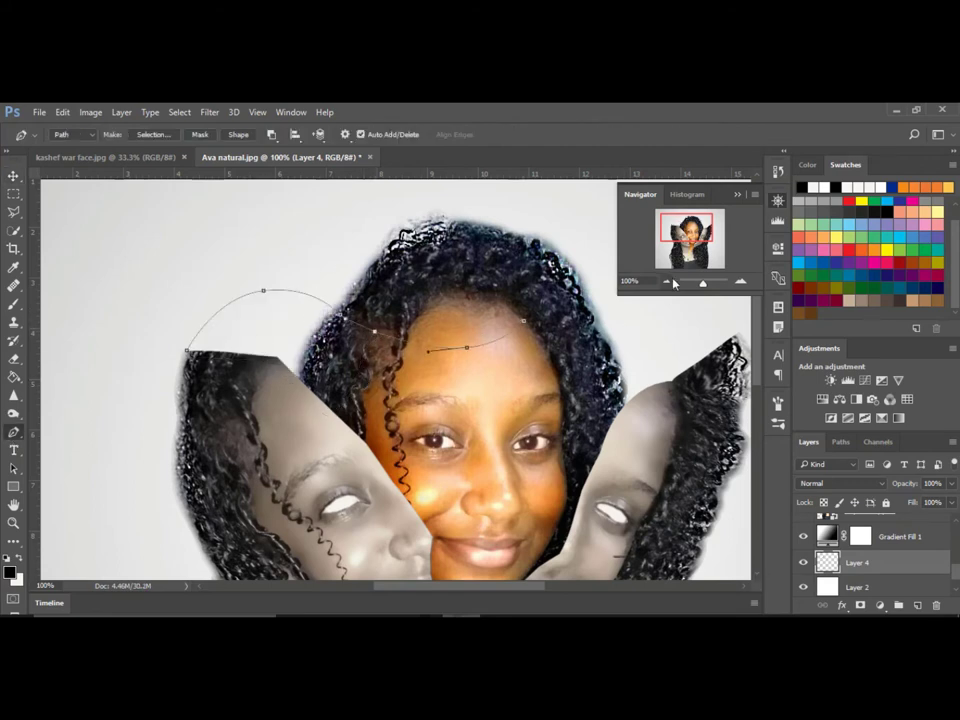
key("ctrl+minus")
left_click_drag(545, 298, 568, 292)
left_click_drag(628, 350, 640, 380)
left_click(627, 354)
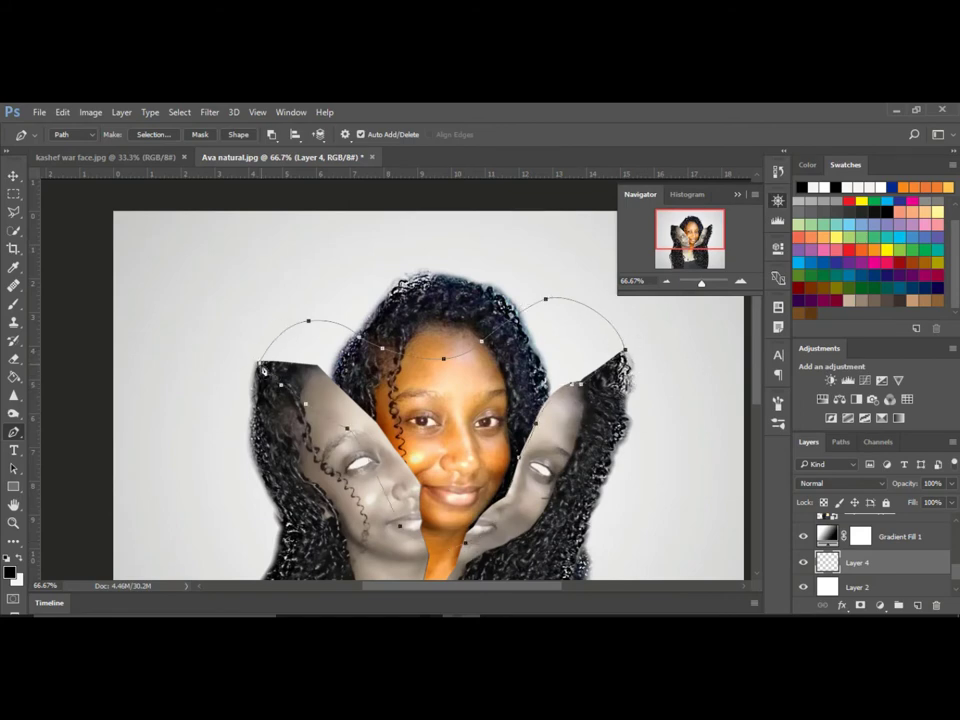
right_click(578, 242)
left_click(643, 319)
Fill both cap selections with grey, deselect, and start a free transform on the caps.
key("g")
left_click(568, 348)
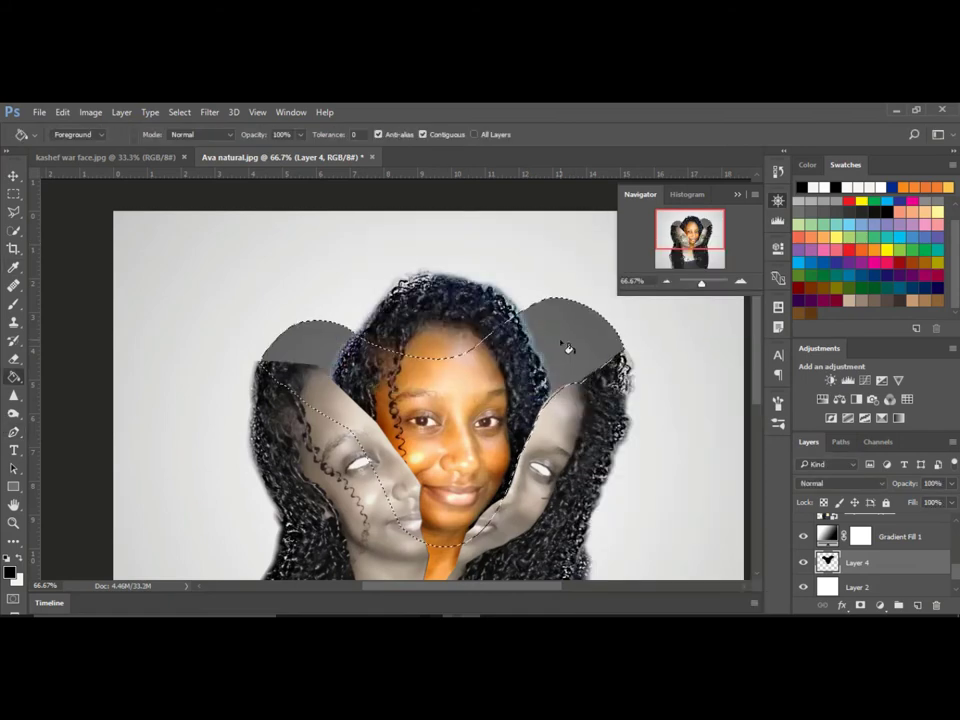
key("ctrl+d")
key("ctrl+t")
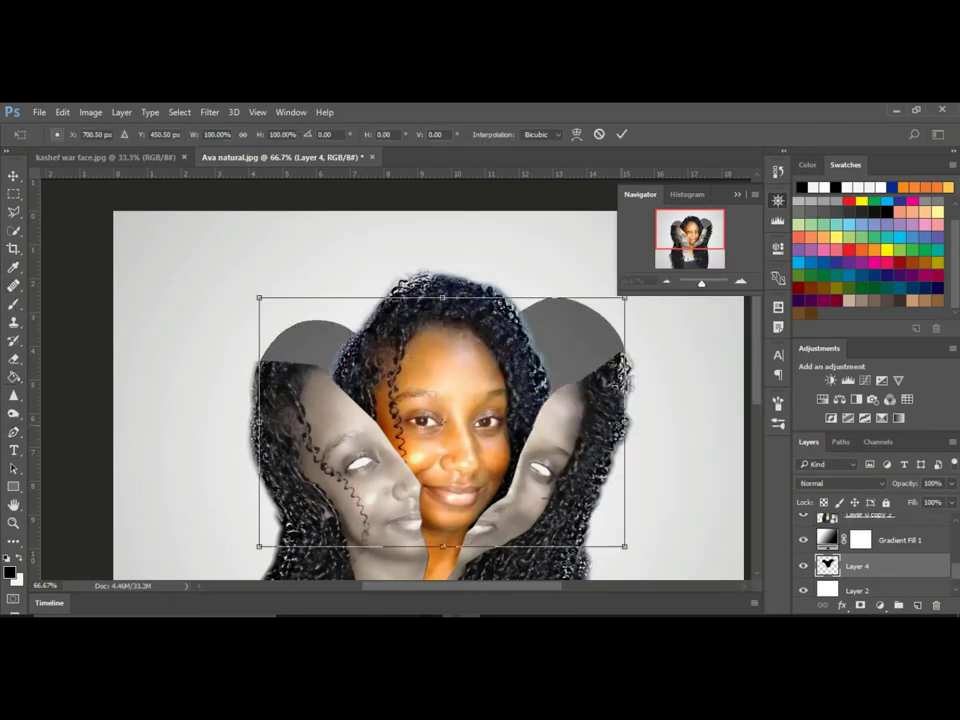
Commit the cap transform and add Inner Shadow and Bevel & Emboss effects to Layer 4.
left_click(621, 133)
left_click(842, 605)
left_click(815, 484)
left_click_drag(878, 163, 910, 166)
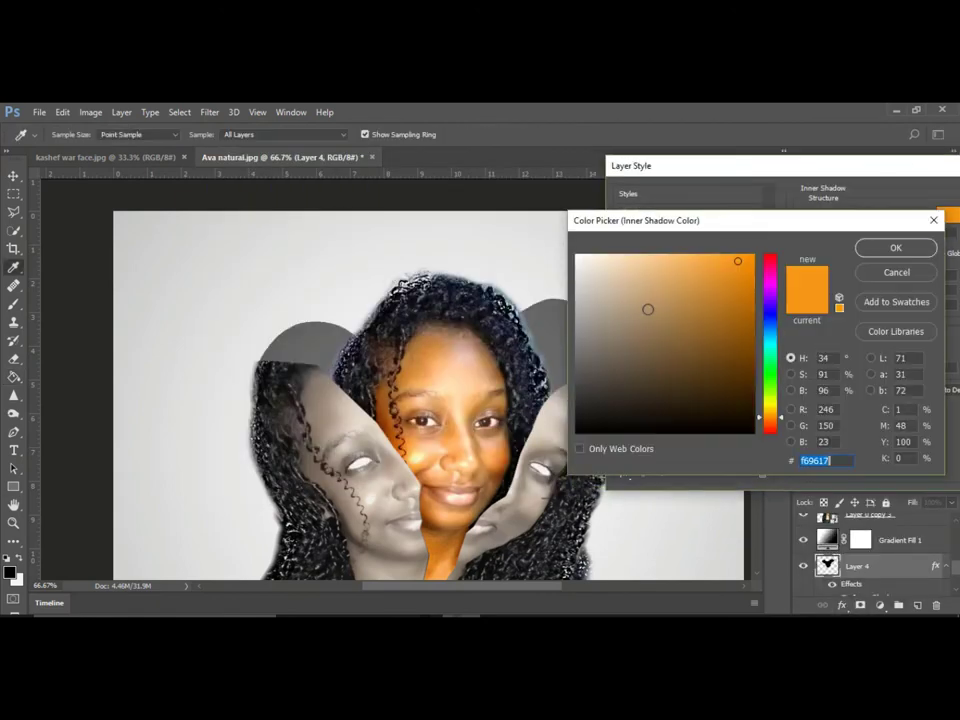
left_click(672, 231)
left_click_drag(700, 165, 603, 146)
left_click(783, 375)
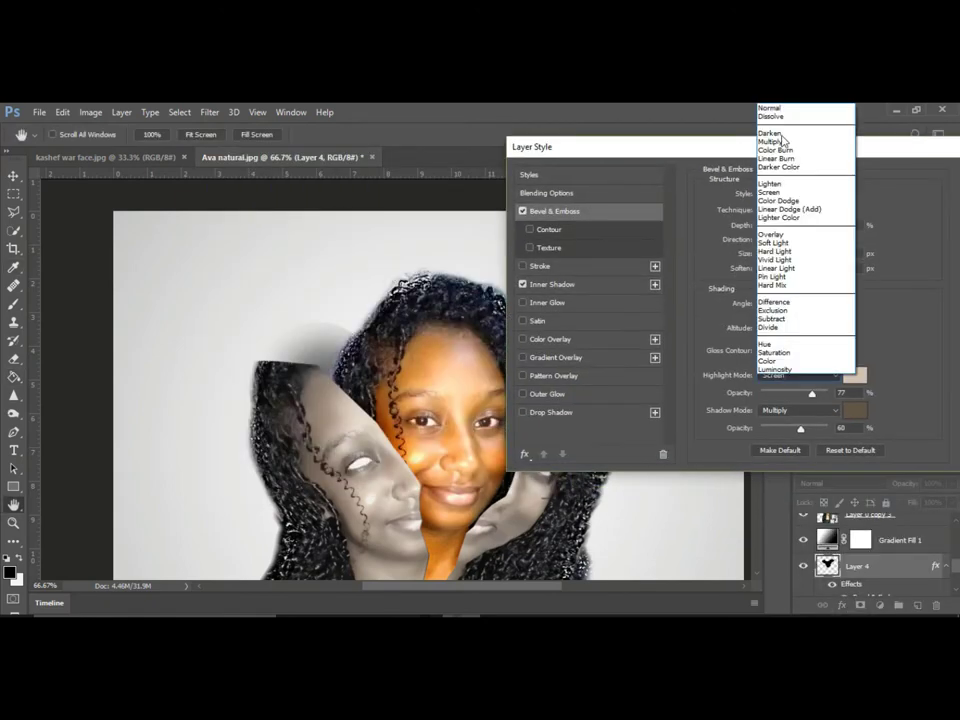
left_click(853, 375)
type("000000")
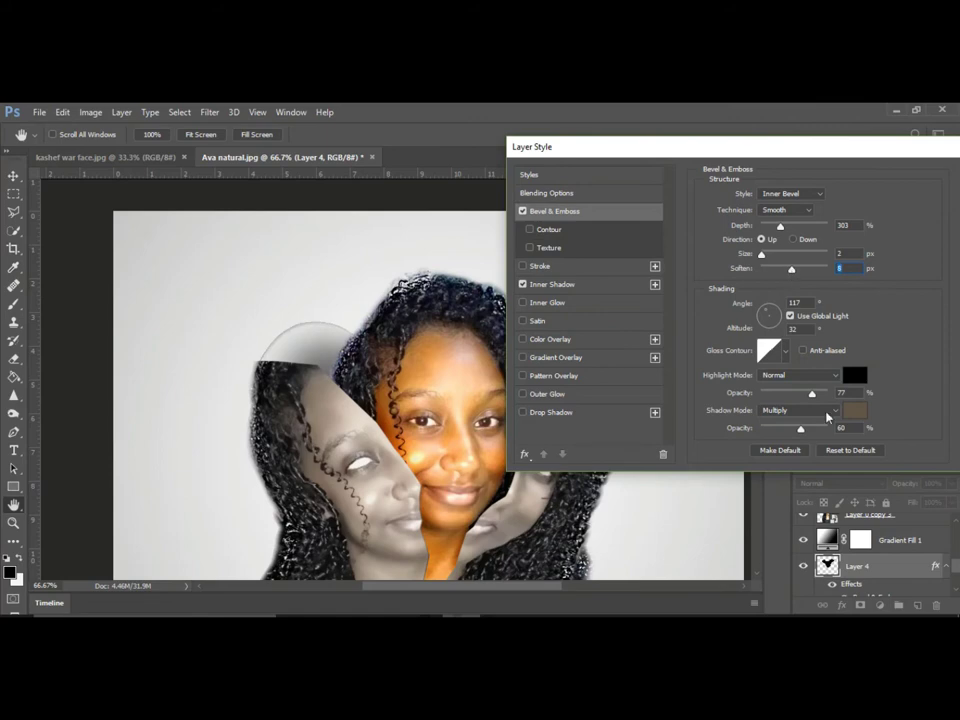
left_click(552, 284)
left_click_drag(780, 286, 758, 291)
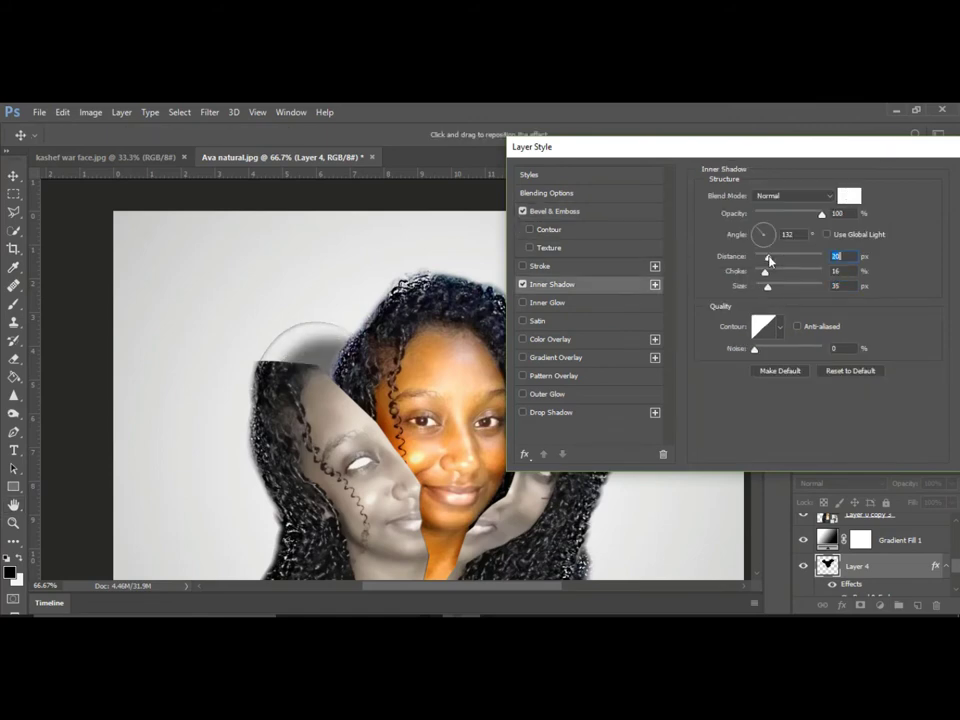
type("0")
key("Return")
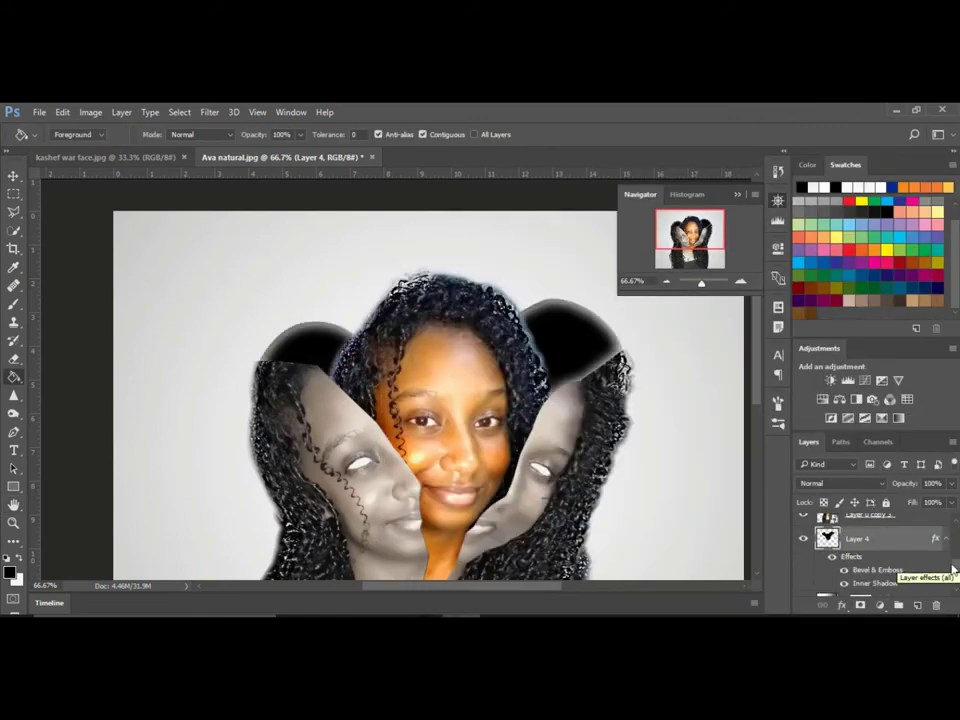
Lower the inner shadow opacity to 53% and give the bevel a grey highlight colour.
double_click(875, 568)
left_click_drag(451, 167, 631, 198)
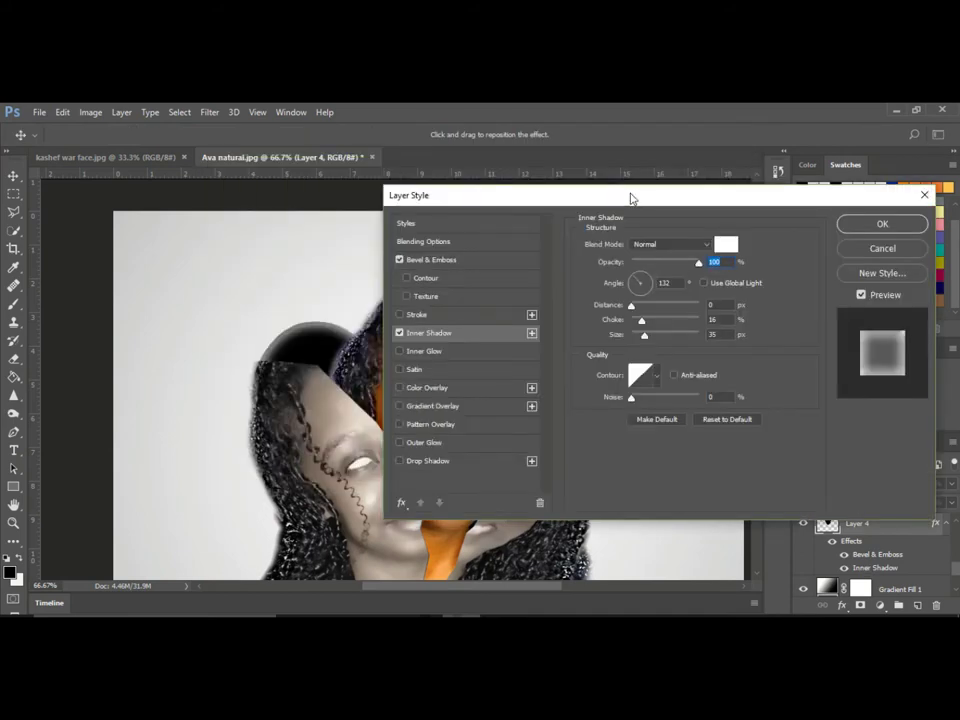
left_click_drag(670, 266, 667, 263)
left_click(400, 260)
left_click(402, 260)
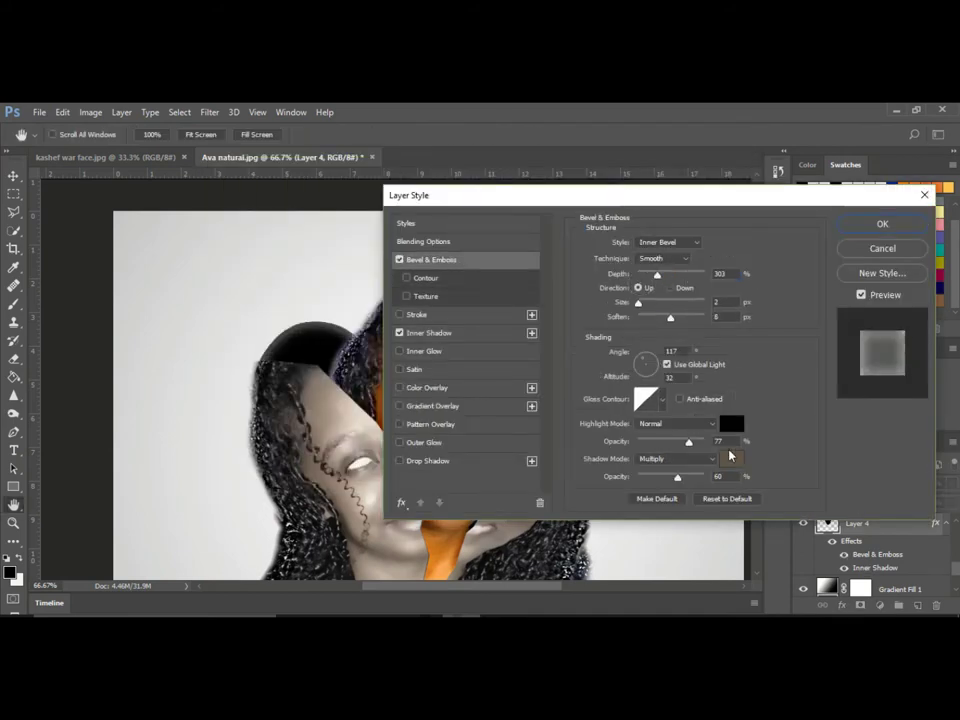
left_click(729, 426)
left_click(615, 326)
left_click(862, 246)
left_click(460, 334)
Set the inner shadow to angle 48°, distance 3 px and size 14 px, then apply it.
left_click_drag(671, 195, 656, 428)
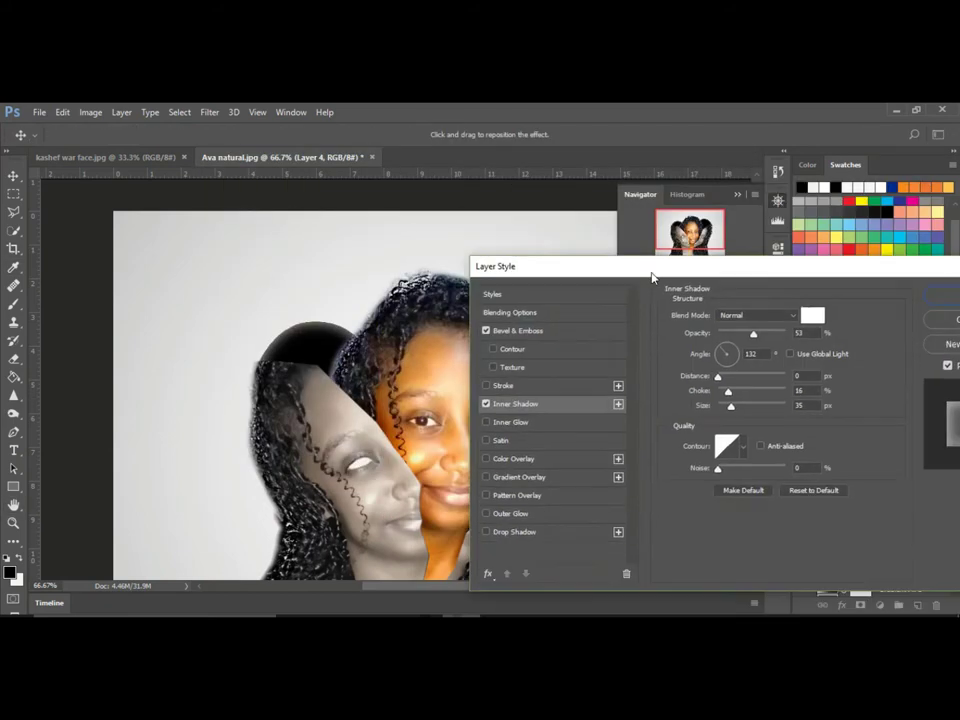
left_click(655, 477)
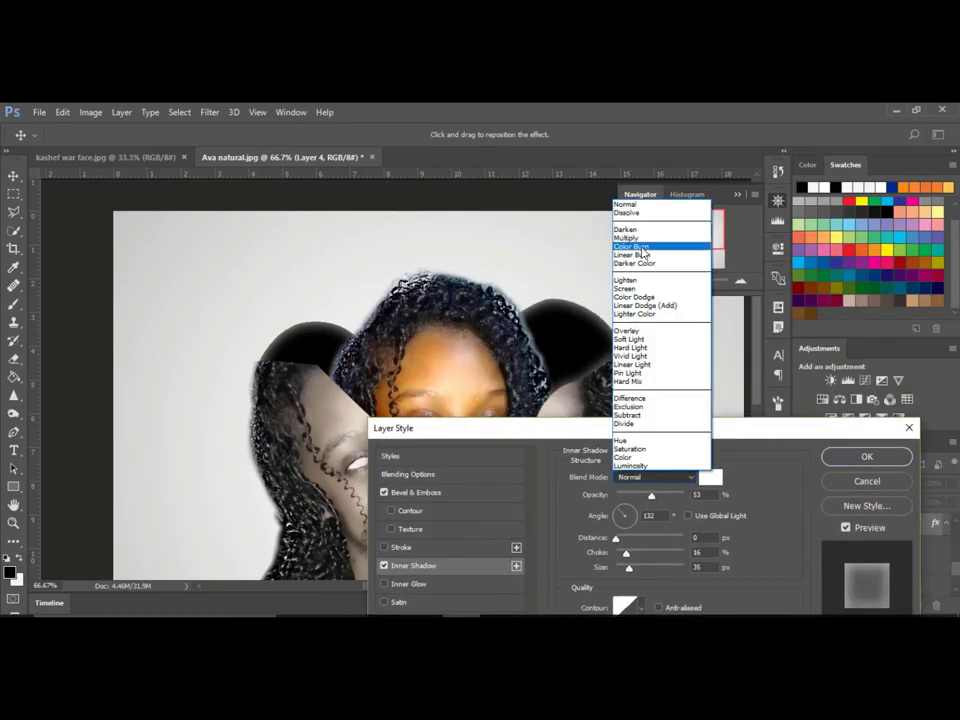
left_click(634, 238)
scroll(670, 477, "down", 11)
scroll(661, 470, "down", 8)
scroll(661, 477, "up", 18)
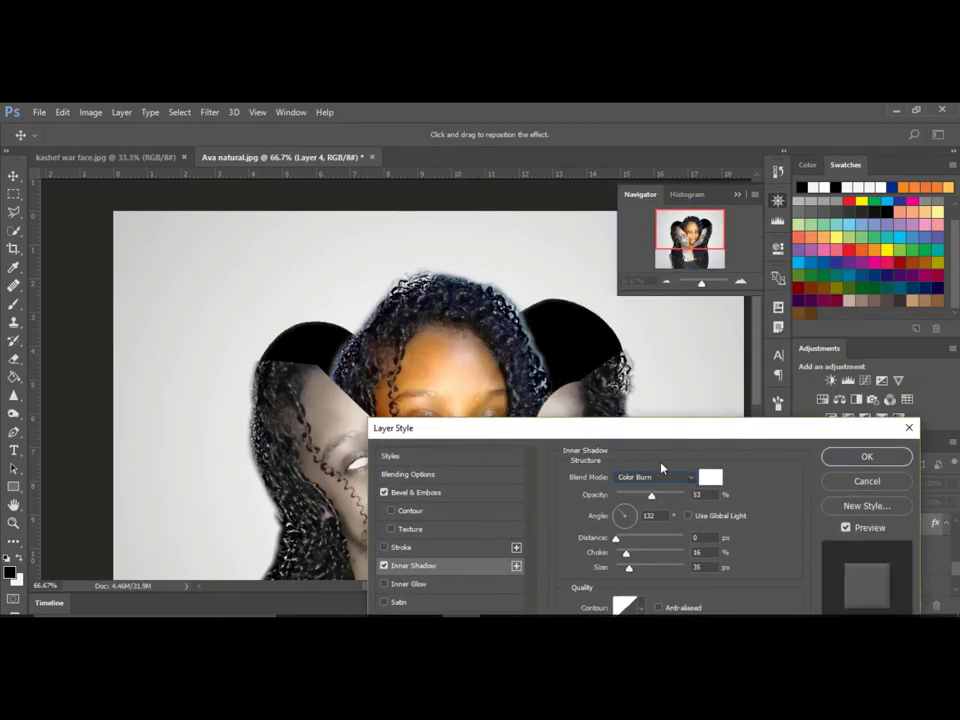
scroll(661, 477, "up", 4)
scroll(700, 538, "up", 3)
mouse_move(599, 430)
left_mouse_down()
mouse_move(852, 331)
mouse_move(852, 350)
left_mouse_up()
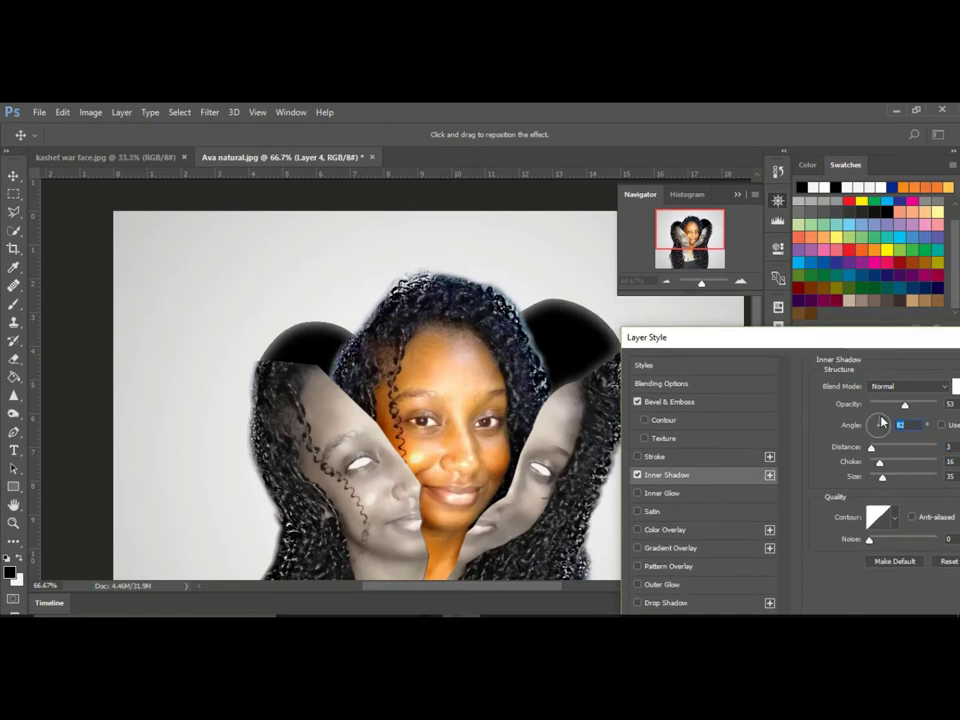
left_click(883, 419)
mouse_move(879, 462)
left_mouse_down()
mouse_move(869, 462)
mouse_move(873, 479)
left_mouse_up()
left_click_drag(700, 337, 486, 377)
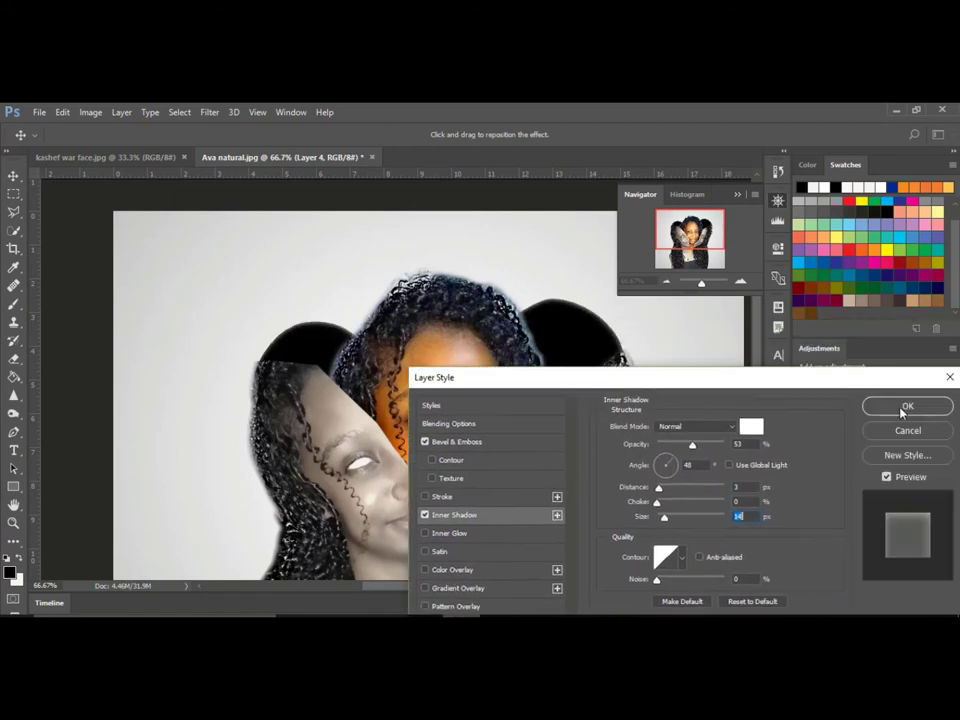
left_click(900, 407)
Add a dark red inner shadow with Lighter Color blending and extra choke to the caps.
key("ctrl+minus")
key("ctrl+minus")
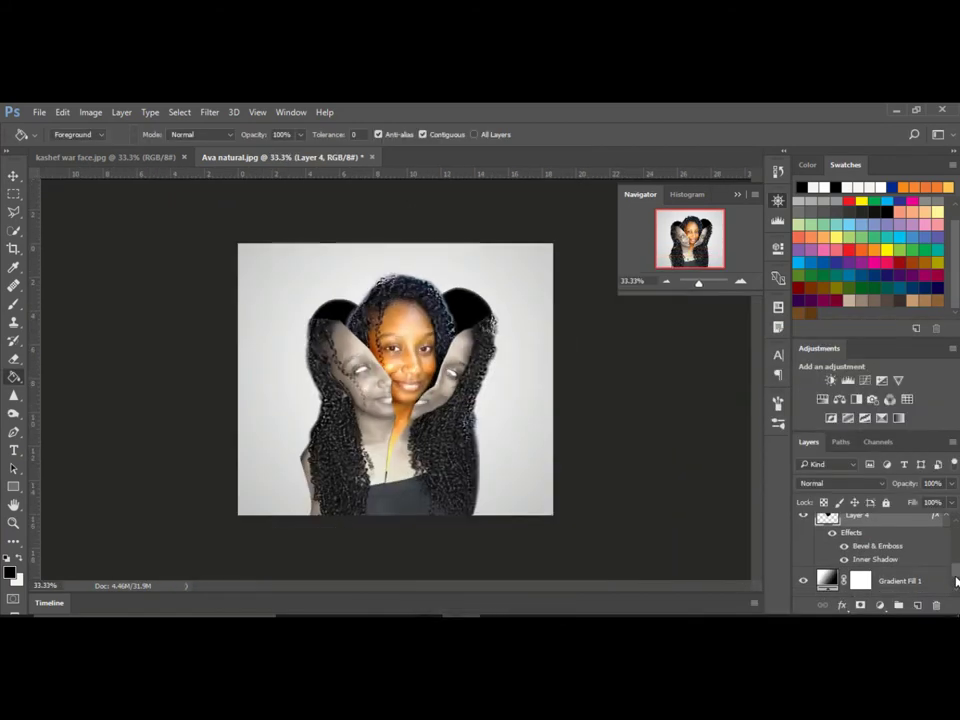
double_click(875, 559)
left_click_drag(396, 176, 709, 240)
left_click(859, 279)
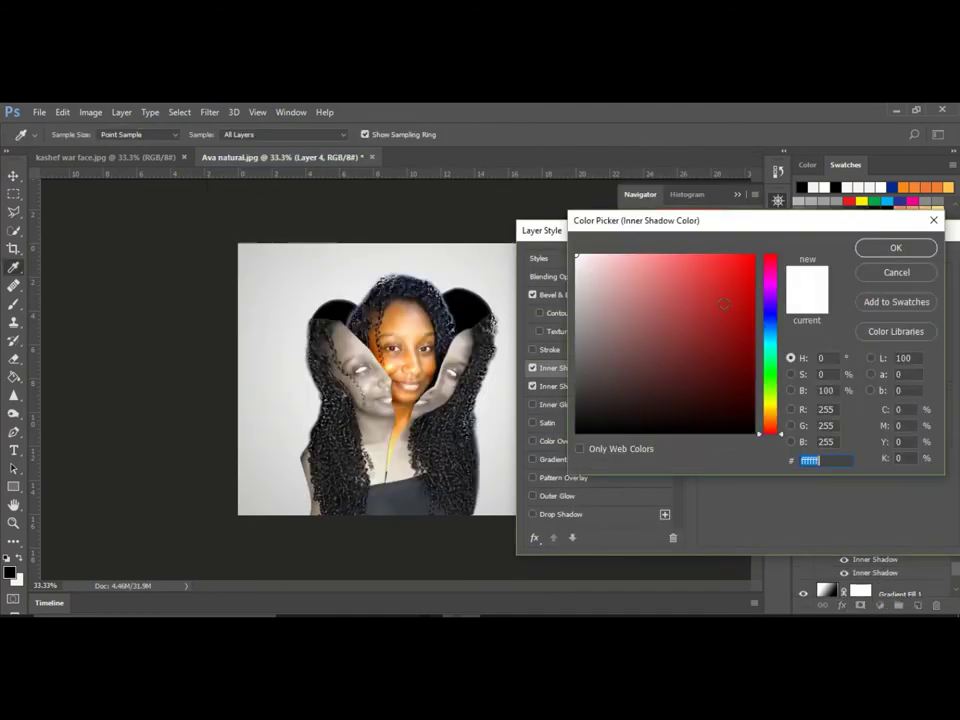
left_click(716, 328)
left_click(897, 249)
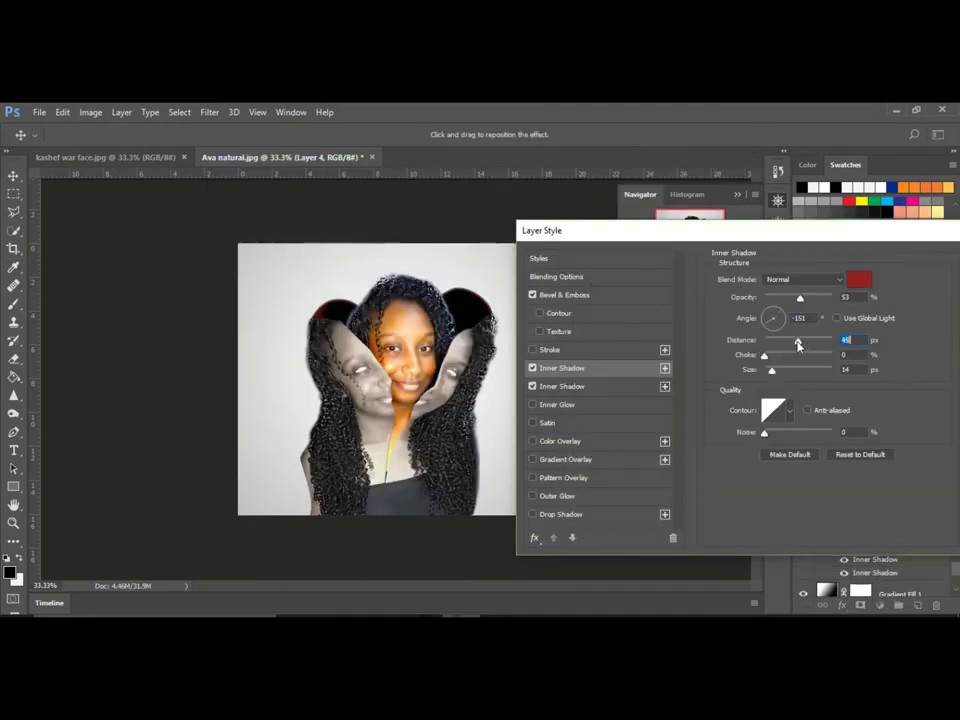
left_click(800, 279)
left_click(790, 340)
key("Down")
key("Down")
left_click(859, 279)
left_click(897, 249)
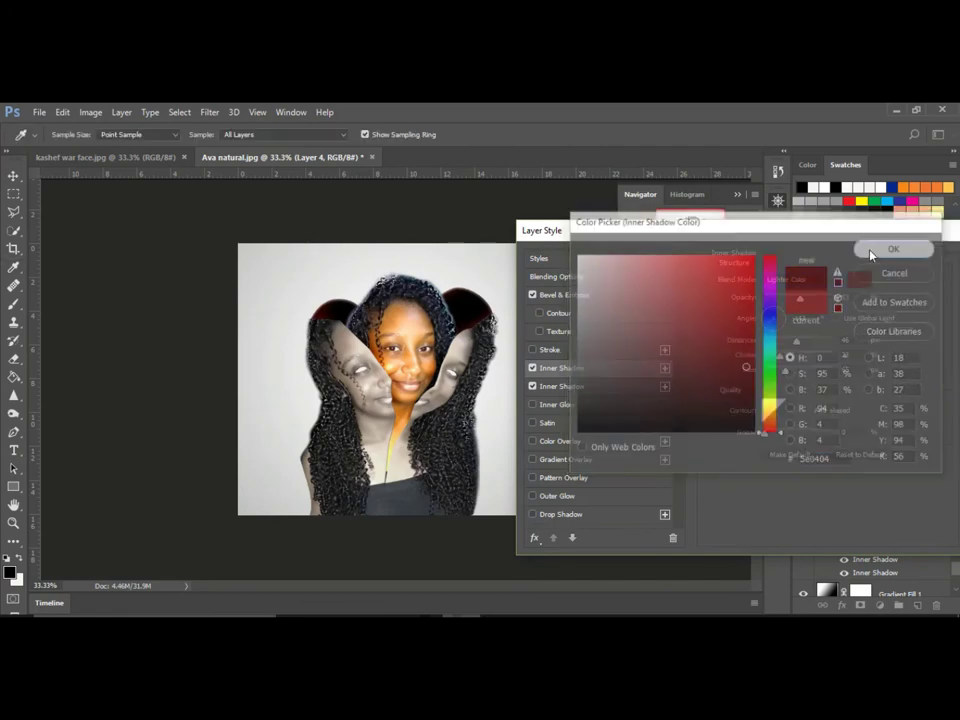
left_click_drag(780, 356, 797, 358)
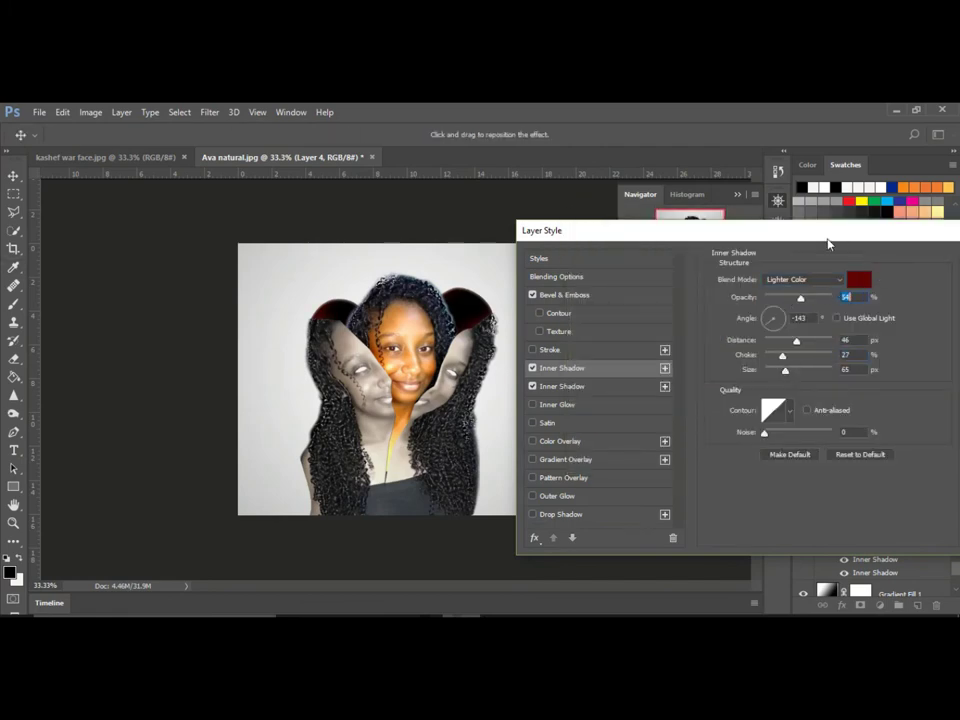
key("Return")
Set the bevel's highlight colour and a dark bevel shadow colour on the caps.
double_click(873, 548)
left_click(739, 489)
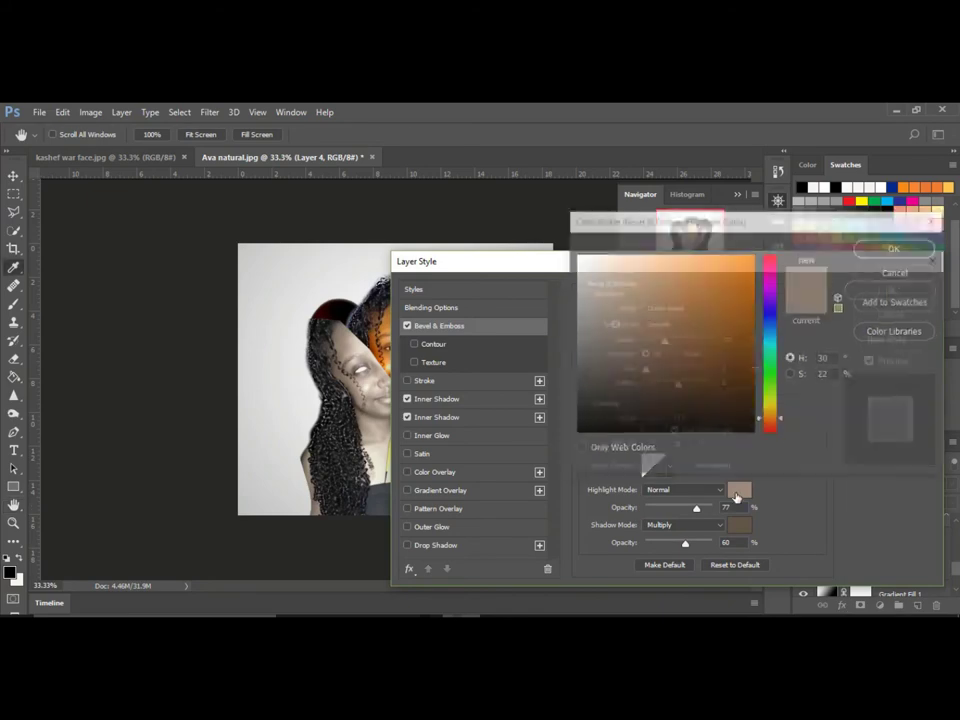
left_click(896, 247)
left_click(739, 524)
left_click(744, 424)
left_click(896, 247)
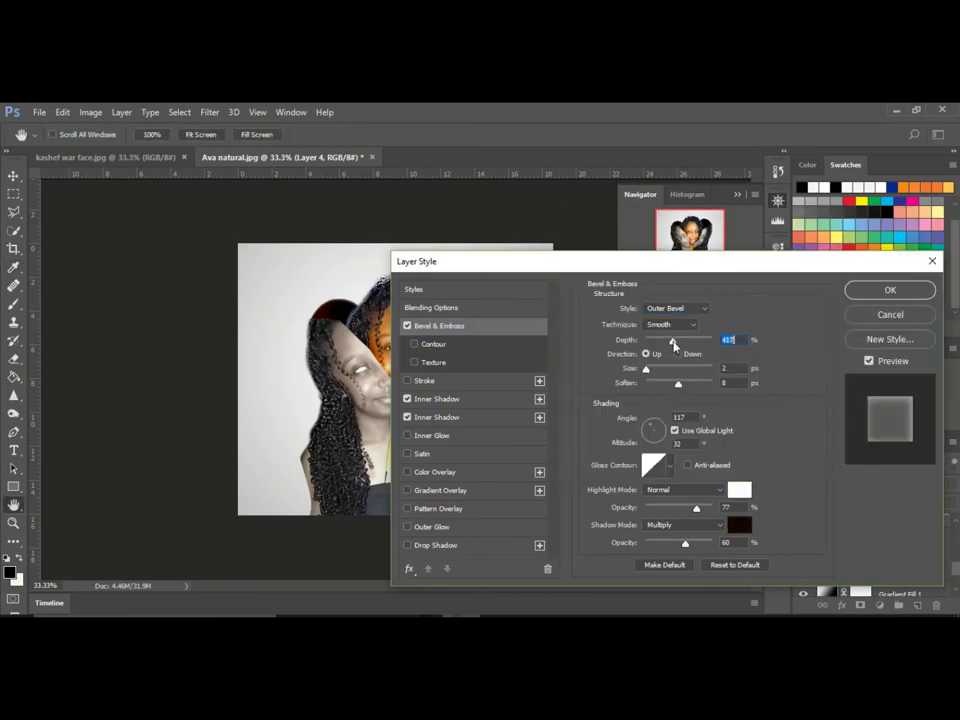
key("Return")
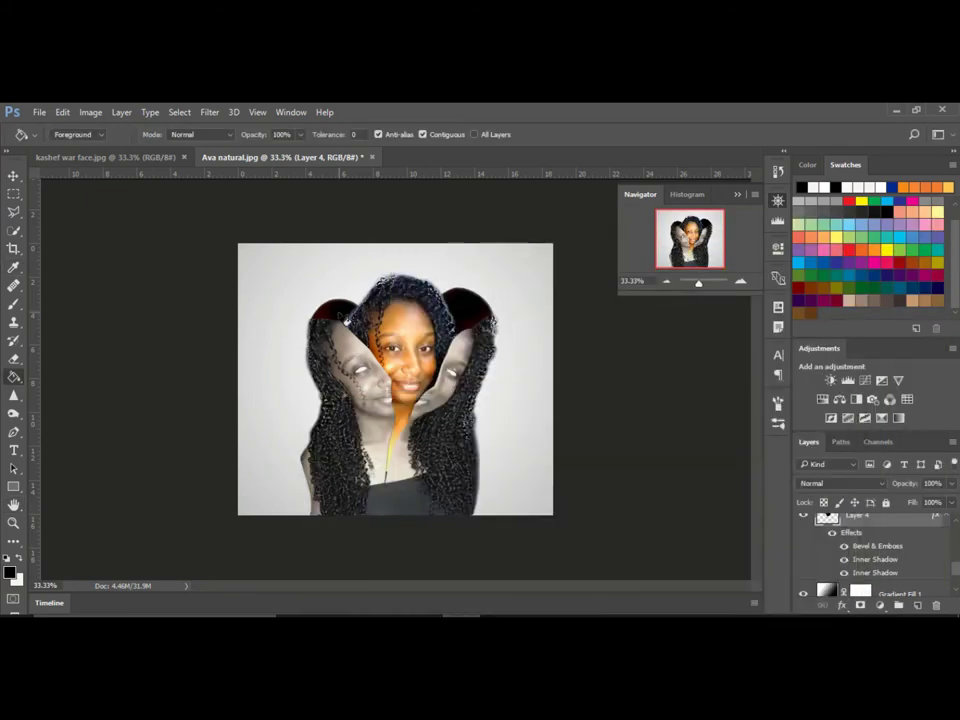
Change the bevel highlight to pale pink #f3e9e9 and set Direction to Down.
key("ctrl+plus")
key("ctrl+plus")
double_click(877, 546)
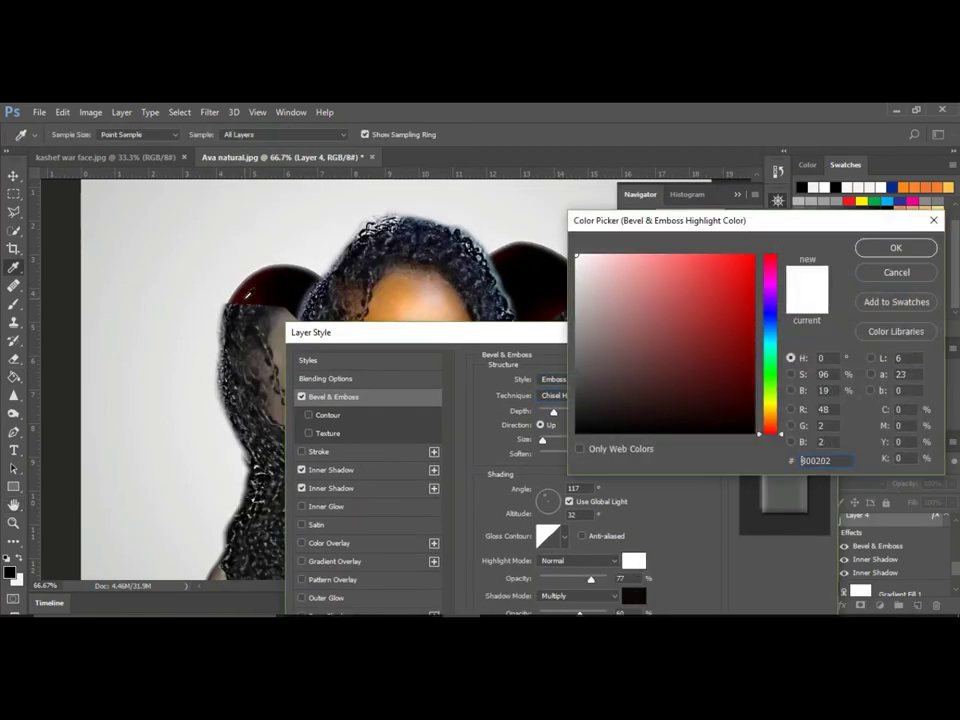
left_click(893, 248)
left_click(573, 426)
left_click(785, 361)
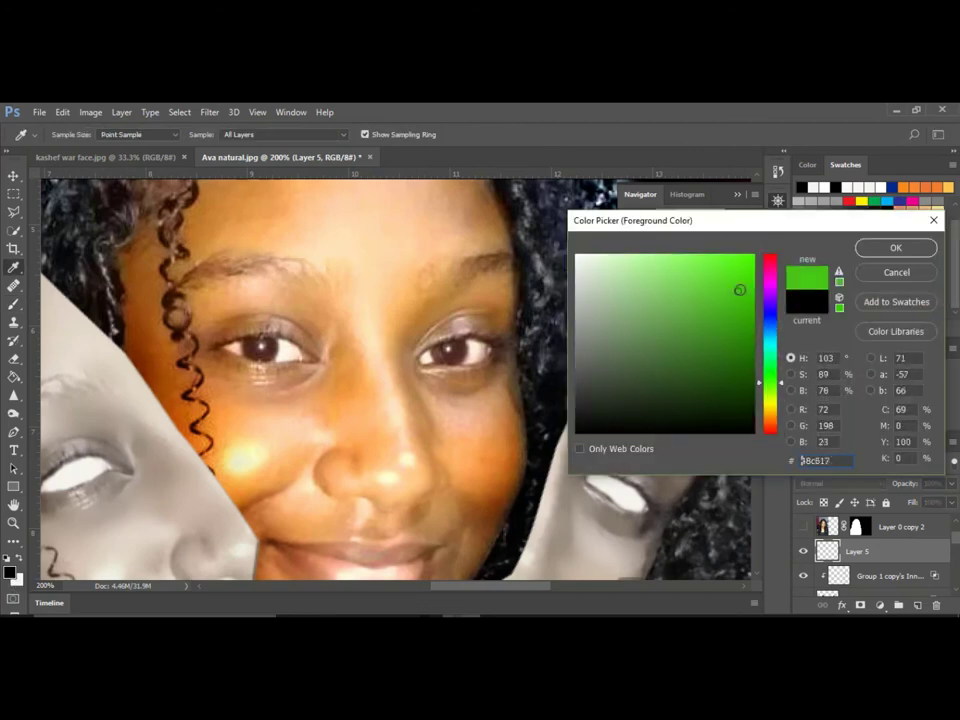
Paint green over the eyes and shift them to purple with Hue/Saturation at Saturation +100.
left_click(449, 351)
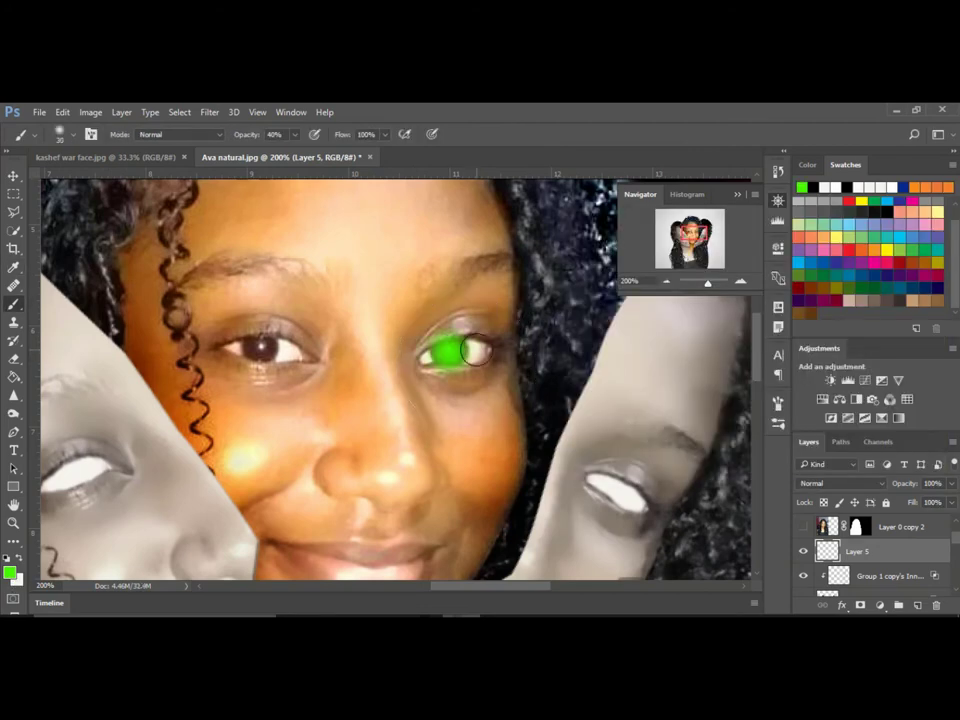
left_click(259, 347)
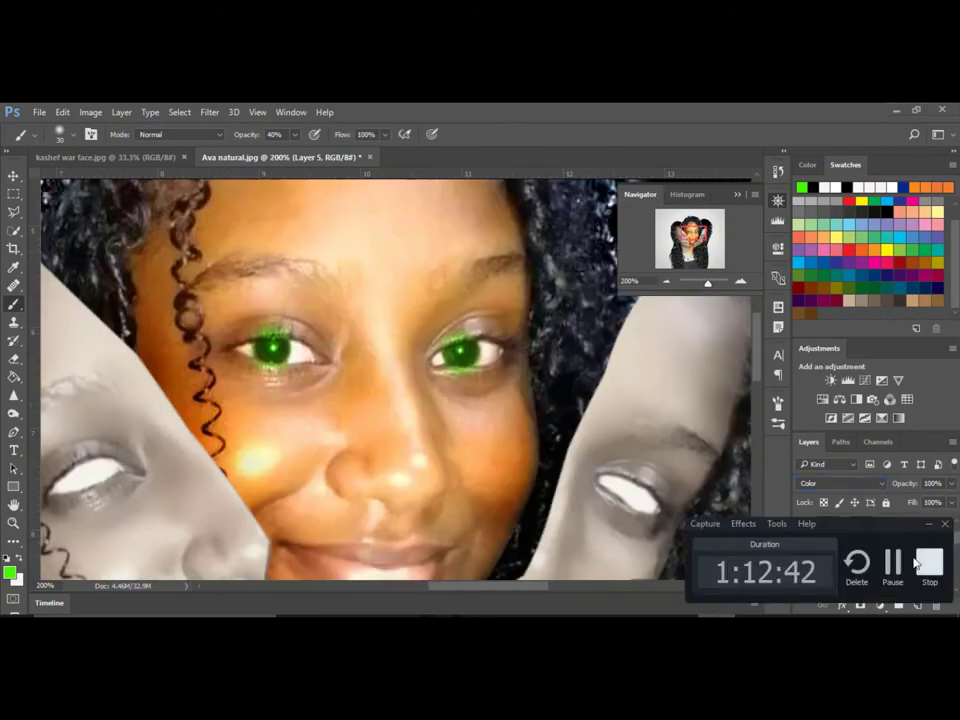
left_click_drag(684, 404, 726, 403)
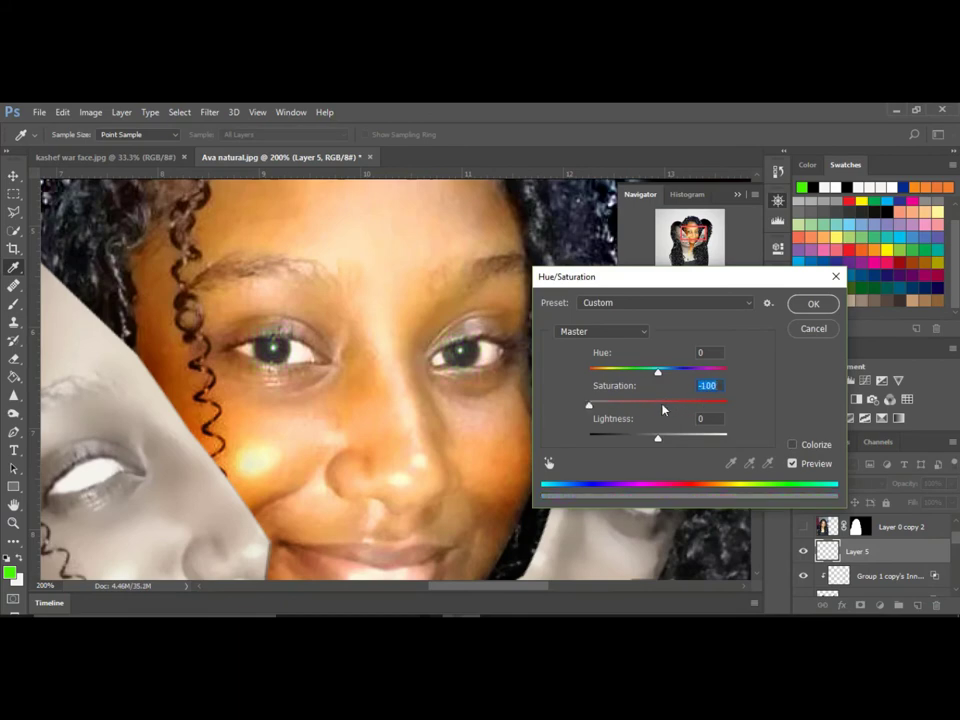
left_click_drag(656, 372, 731, 372)
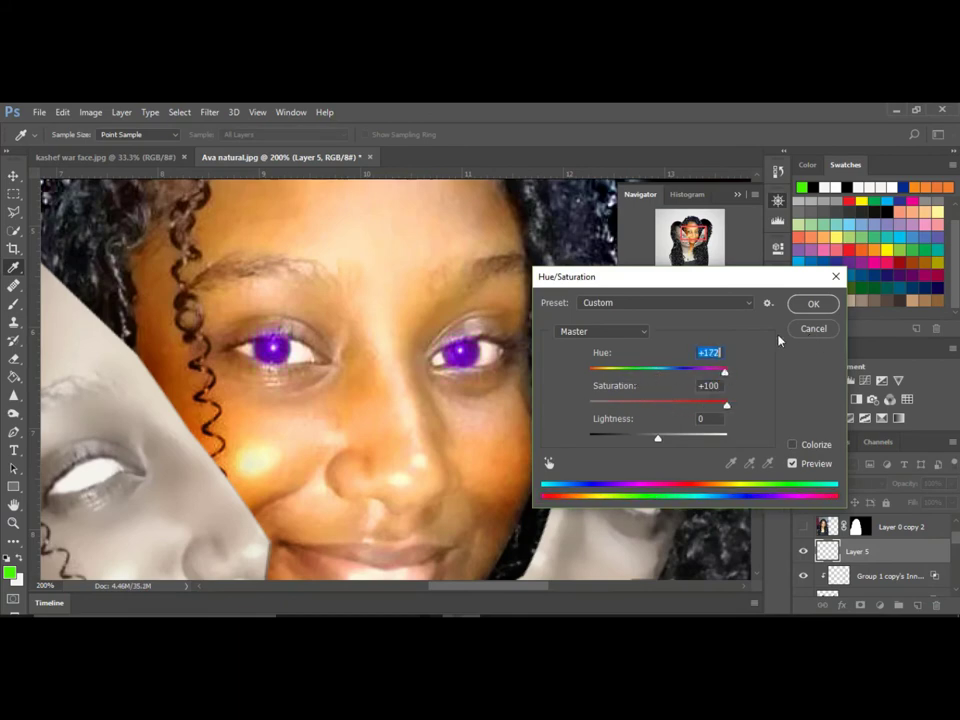
left_click_drag(657, 438, 634, 439)
key("Return")
Lower the eye colour layer's opacity and erase stray colour around the eyes.
mouse_move(951, 483)
left_mouse_down()
mouse_move(925, 502)
mouse_move(940, 503)
left_mouse_up()
scroll(418, 343, "up", 3)
key("e")
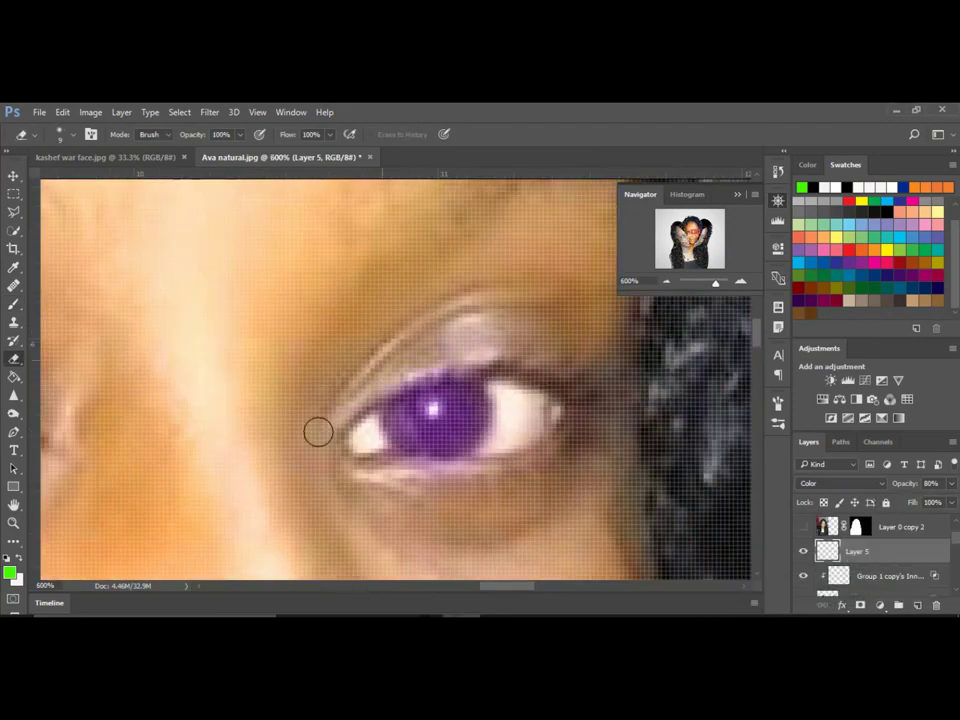
left_click_drag(562, 405, 258, 298)
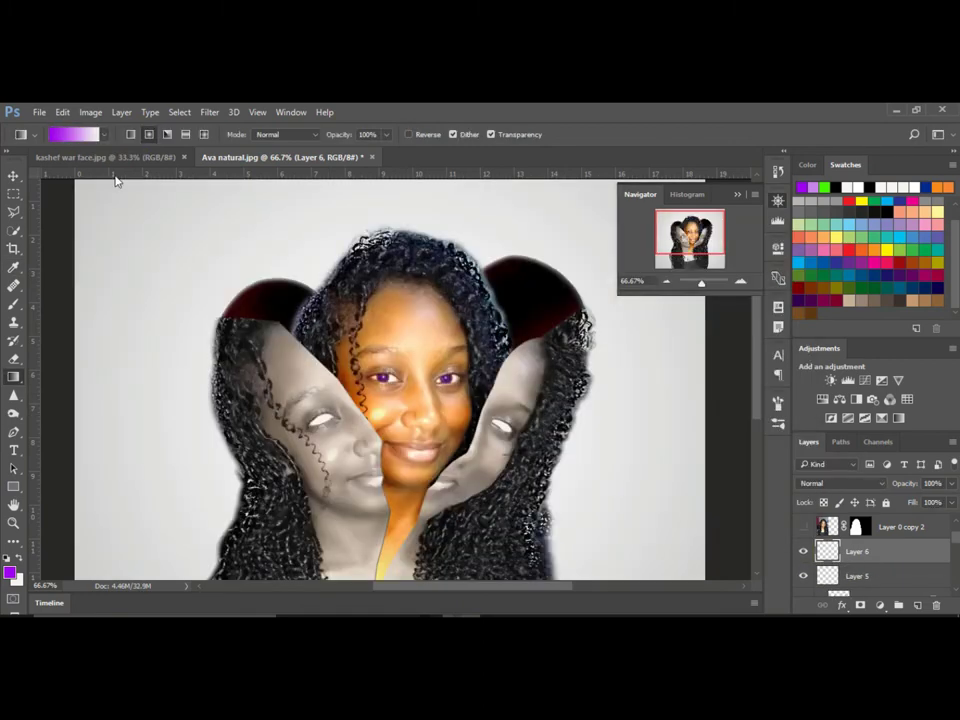
Draw a purple-to-transparent glow over the eyes on Layer 6, set to Screen at 30% opacity.
left_click(104, 134)
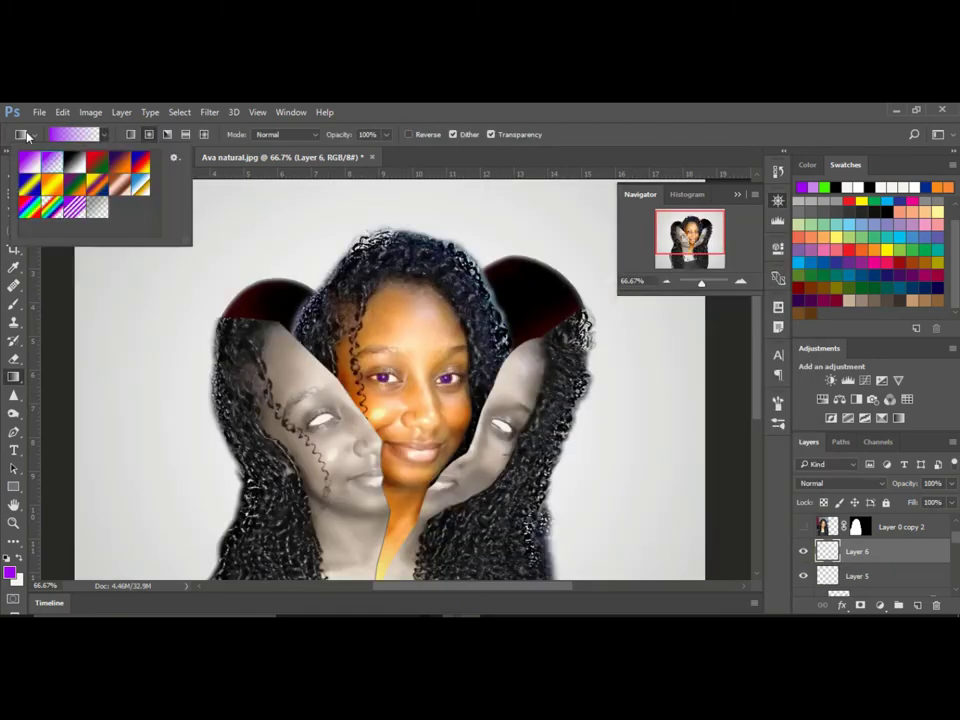
double_click(43, 122)
left_click(58, 134)
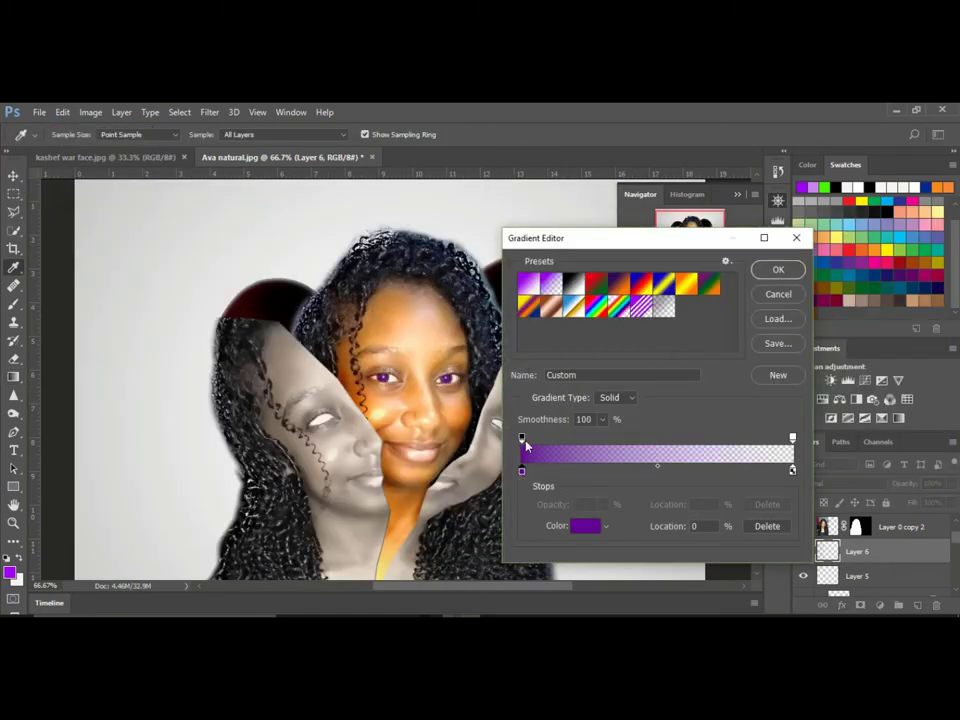
left_click_drag(385, 378, 420, 380)
left_click(840, 483)
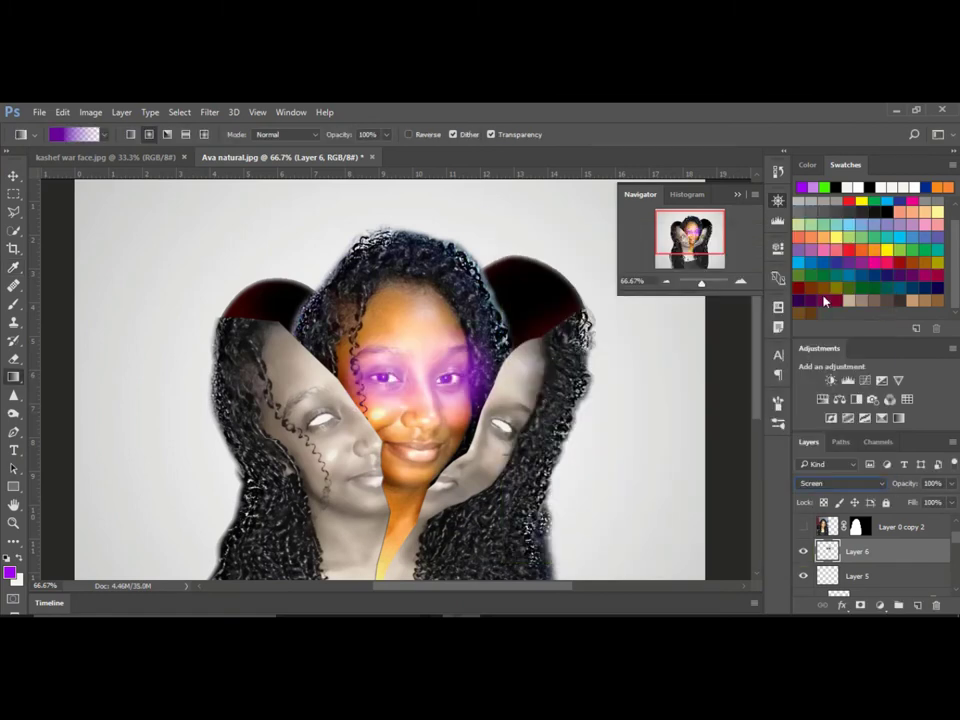
left_click_drag(951, 484, 911, 502)
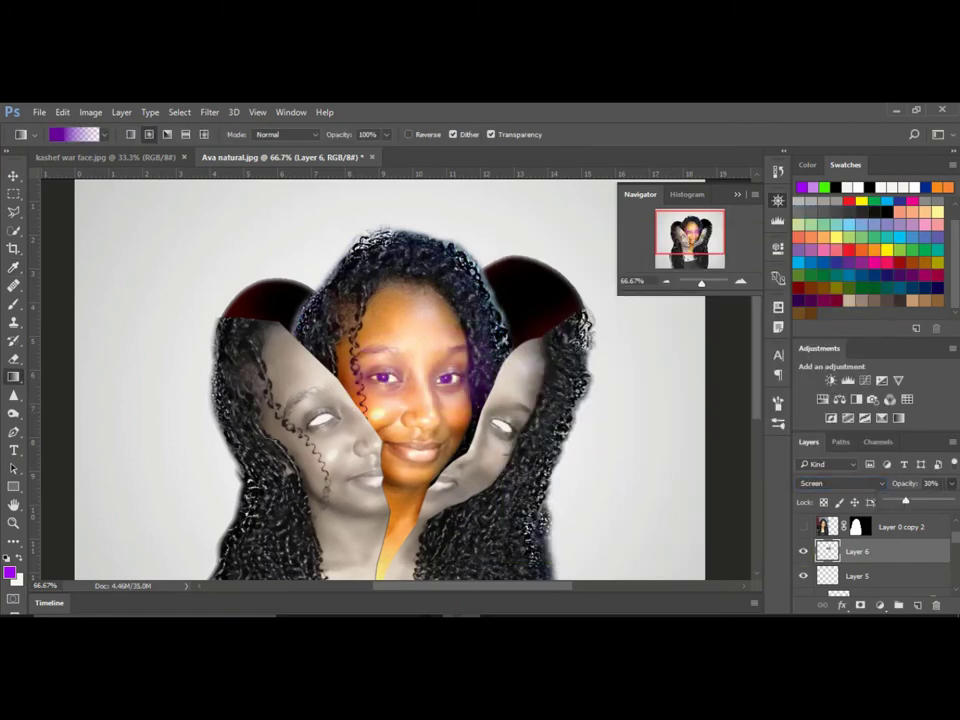
Add a Color Balance adjustment layer that shifts the midtone colour balance.
left_click(880, 605)
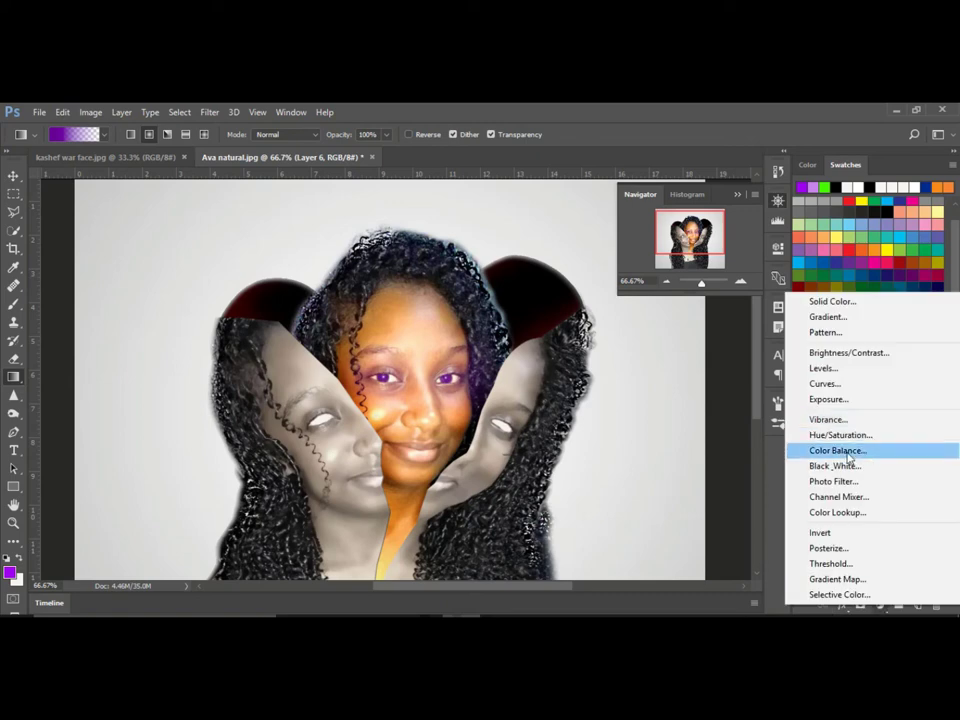
left_click(853, 450)
left_click_drag(657, 325, 659, 369)
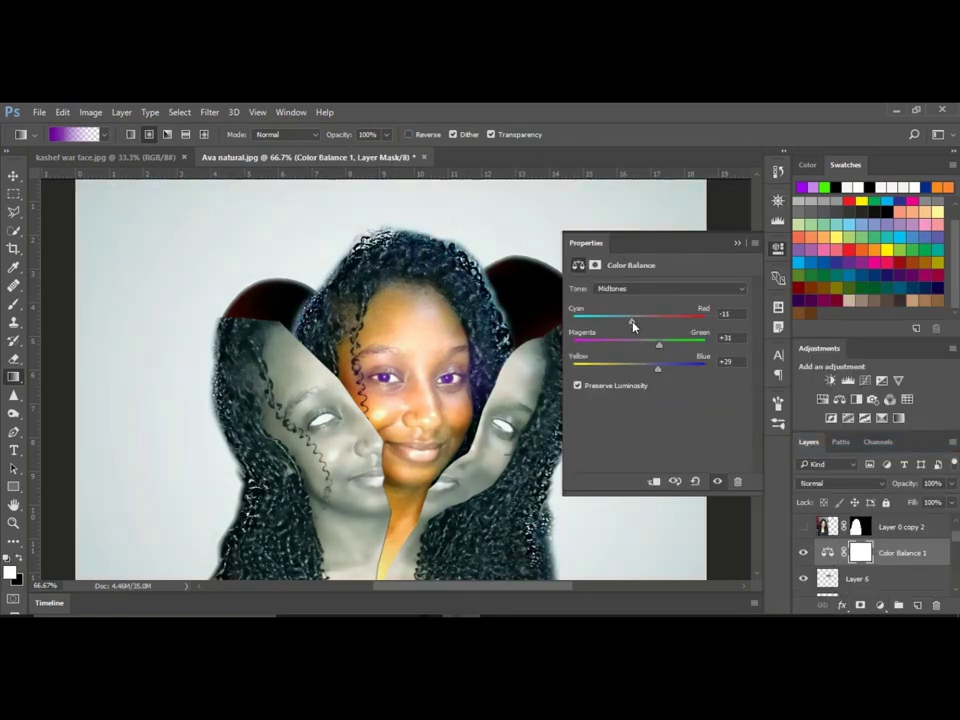
left_click(591, 272)
key("ctrl+minus")
key("ctrl+minus")
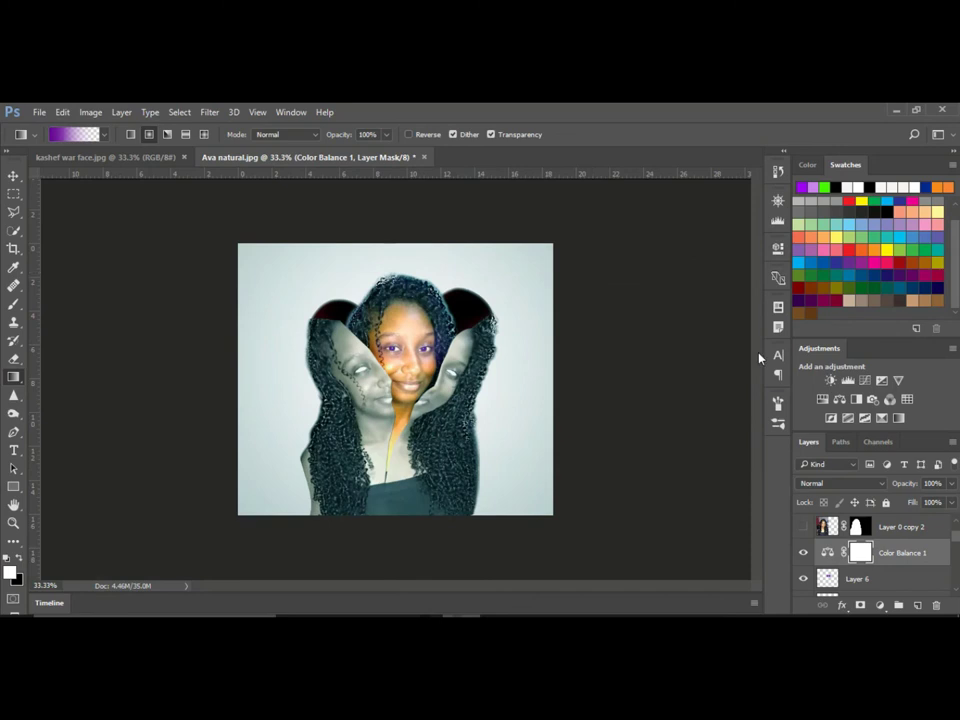
Draw a purple gradient on a new Screen layer at 66% opacity.
key("ctrl+shift+alt+n")
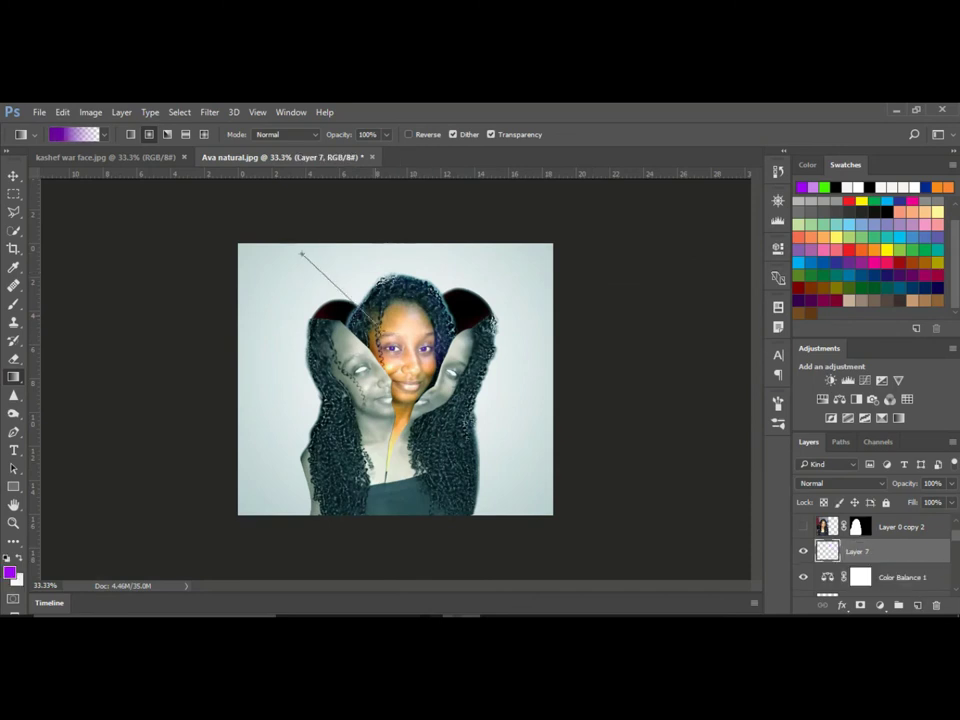
left_click_drag(300, 246, 342, 278)
left_click(840, 483)
left_click(633, 250)
left_click_drag(951, 483, 928, 500)
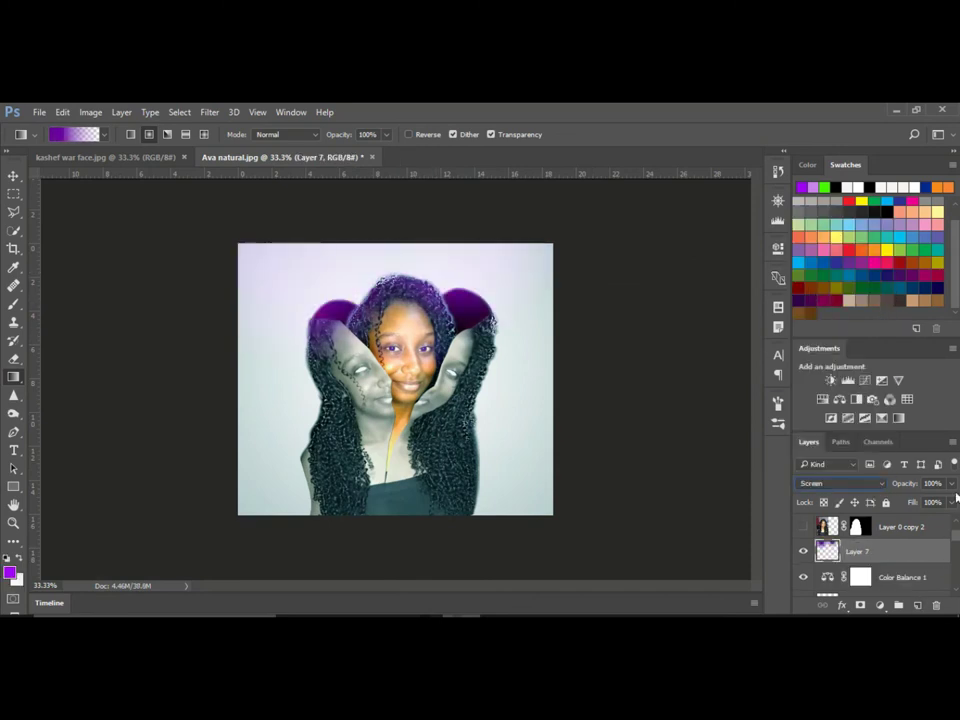
Add a pink radial Screen gradient on a new layer, then stamp visible layers and duplicate the result.
left_click(917, 605)
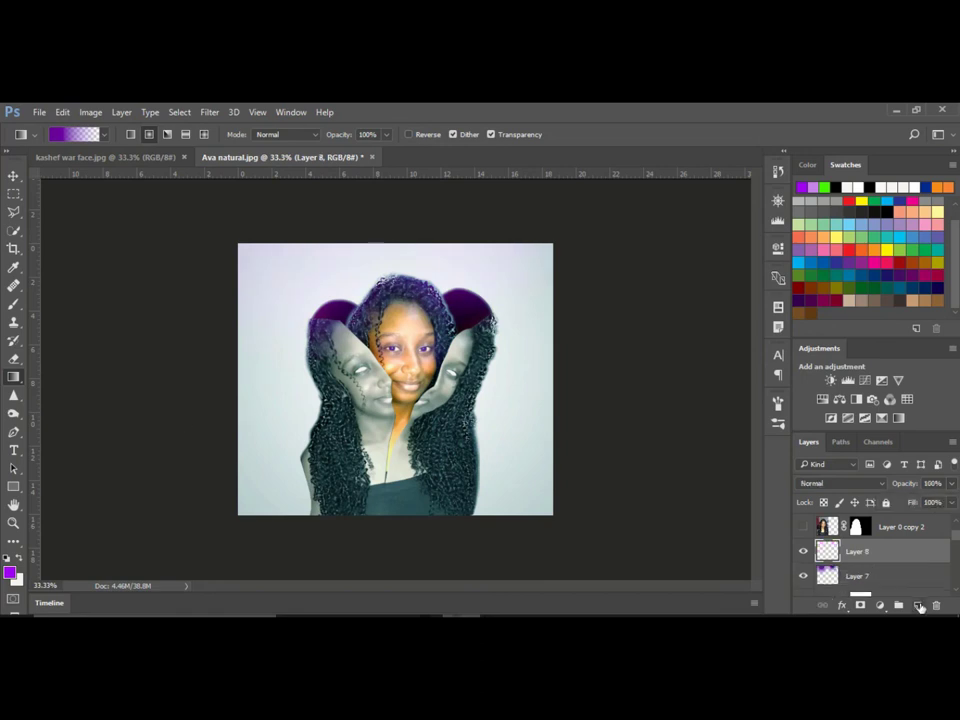
left_click(10, 572)
mouse_move(769, 258)
left_mouse_down()
mouse_move(760, 298)
mouse_move(765, 262)
left_mouse_up()
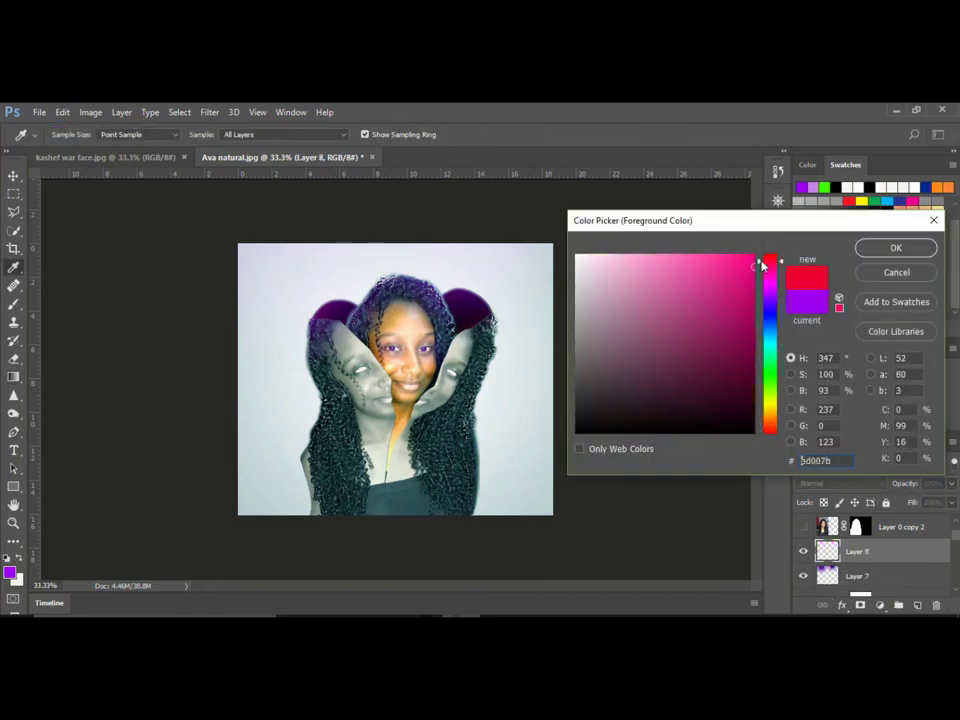
left_click(896, 248)
key("g")
left_click_drag(508, 441, 560, 380)
left_click(840, 483)
left_click(812, 295)
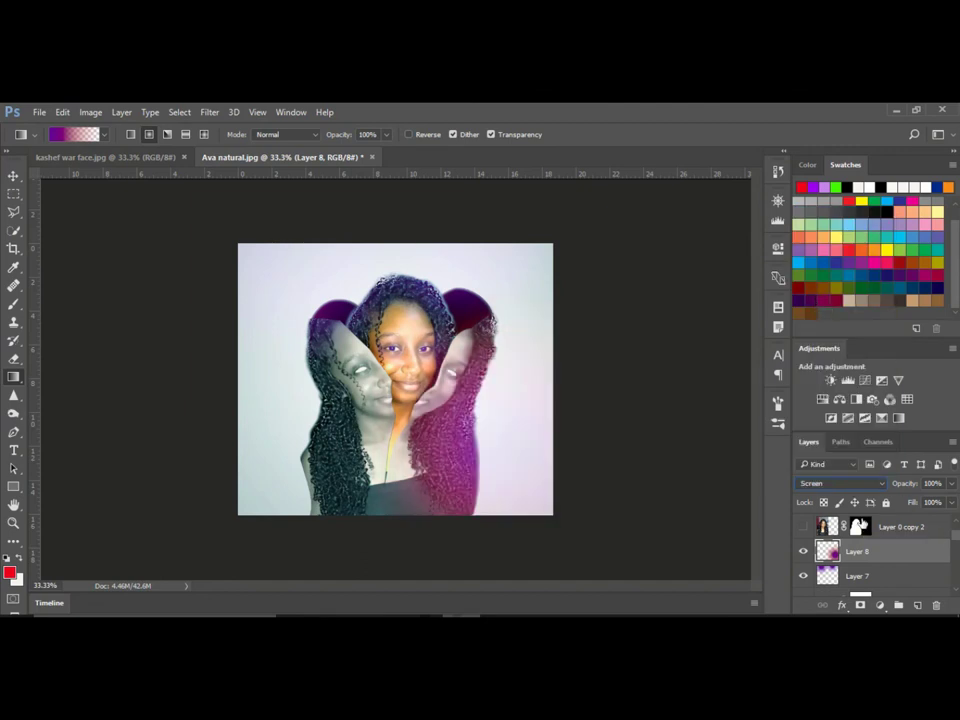
key("ctrl+alt+shift+e")
key("ctrl+j")
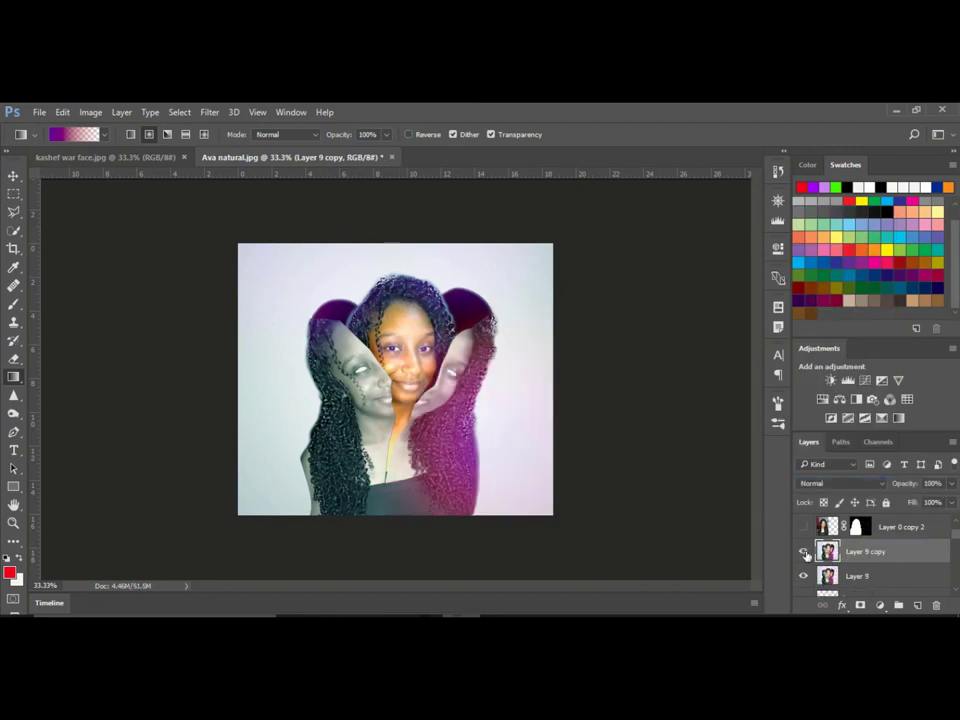
Set Layer 9 copy to Linear Light and apply a High Pass filter with radius 0.1.
key("alt+shift+j")
left_click(209, 112)
mouse_move(295, 387)
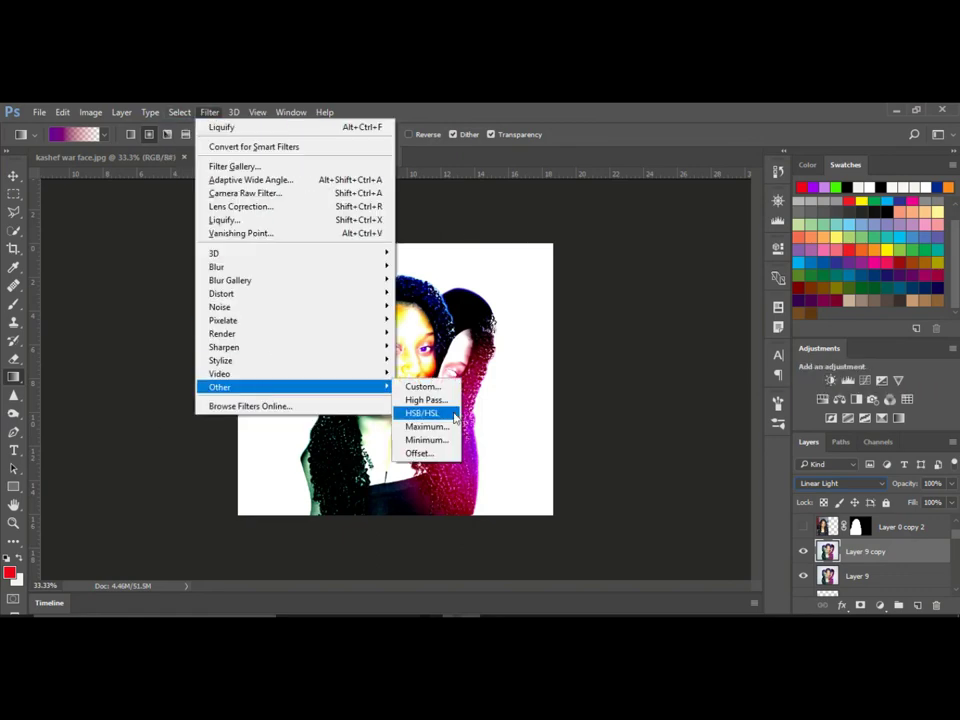
left_click(425, 399)
left_click_drag(413, 414, 398, 418)
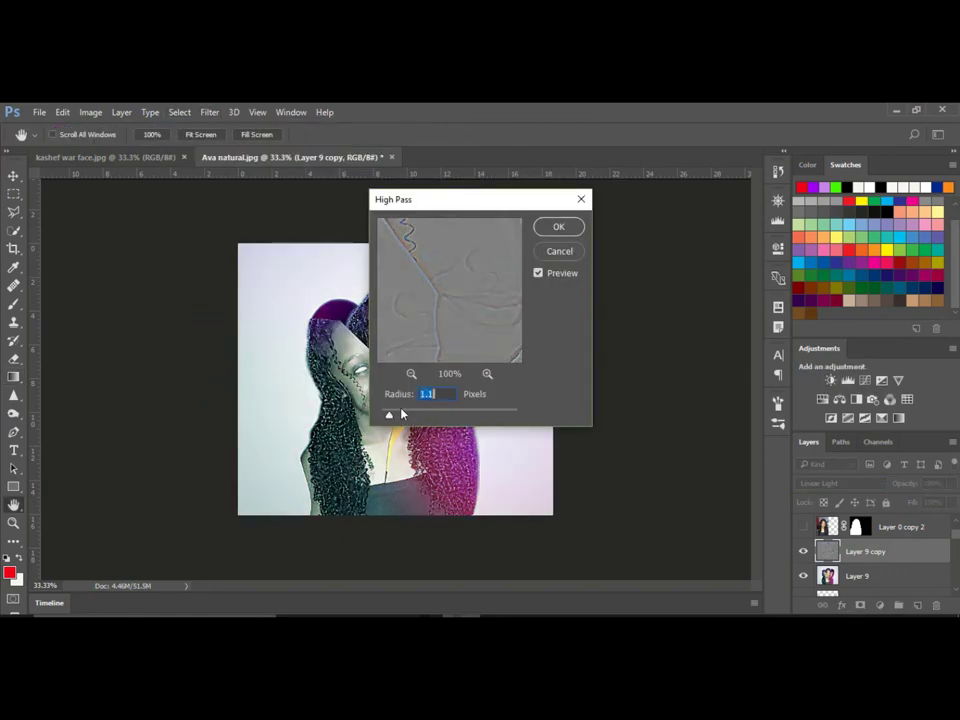
left_click_drag(402, 413, 422, 416)
left_click_drag(443, 206, 587, 218)
left_click_drag(544, 429, 512, 432)
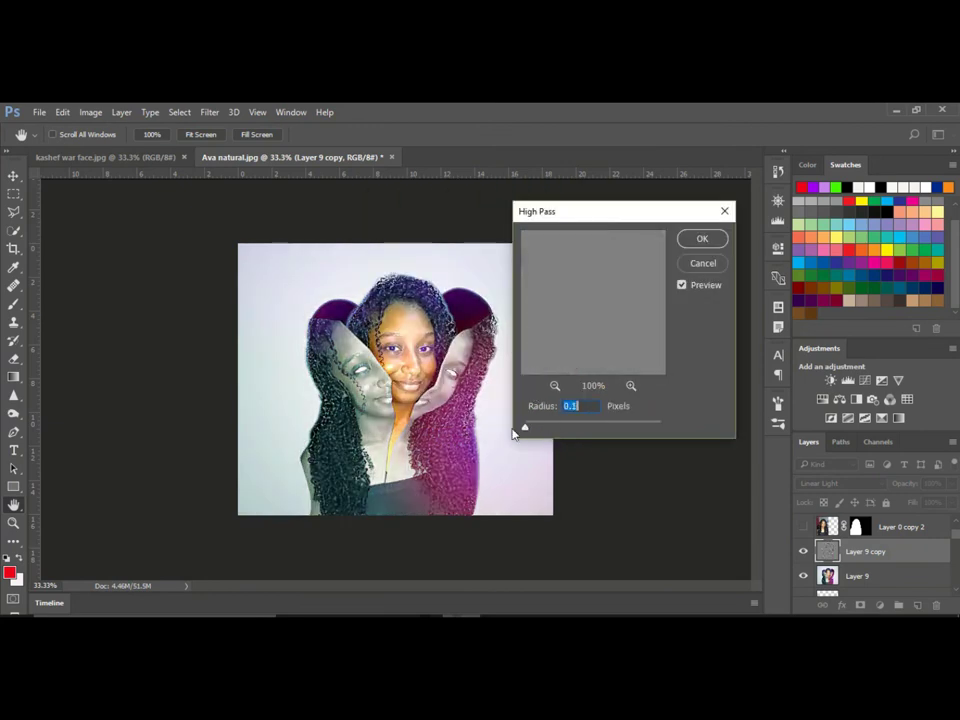
key("Return")
key("g")
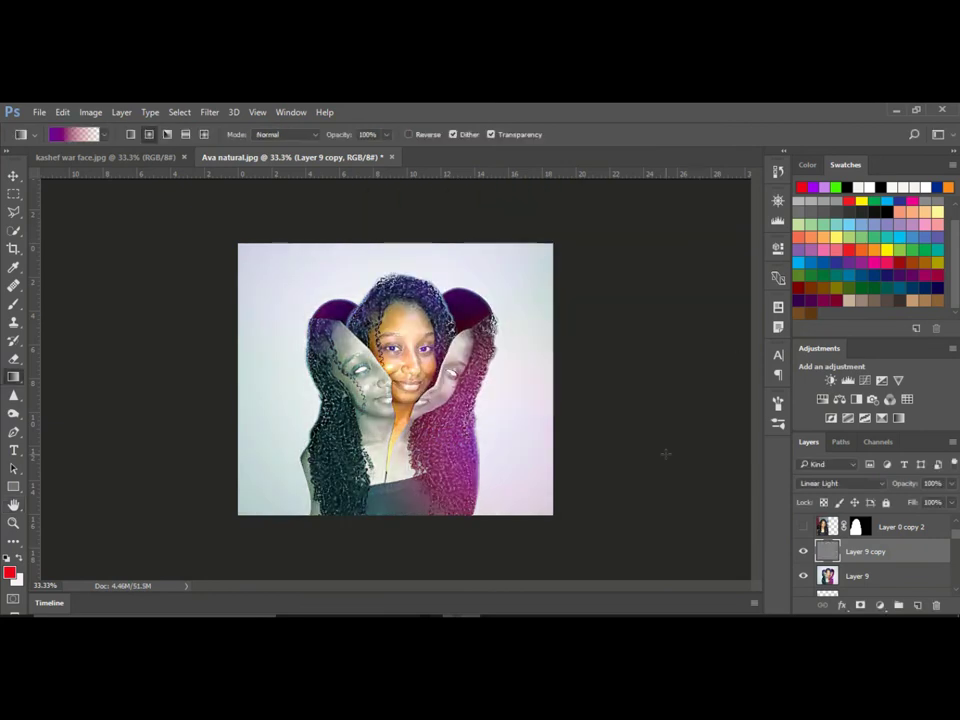
left_click(39, 112)
left_click(75, 264)
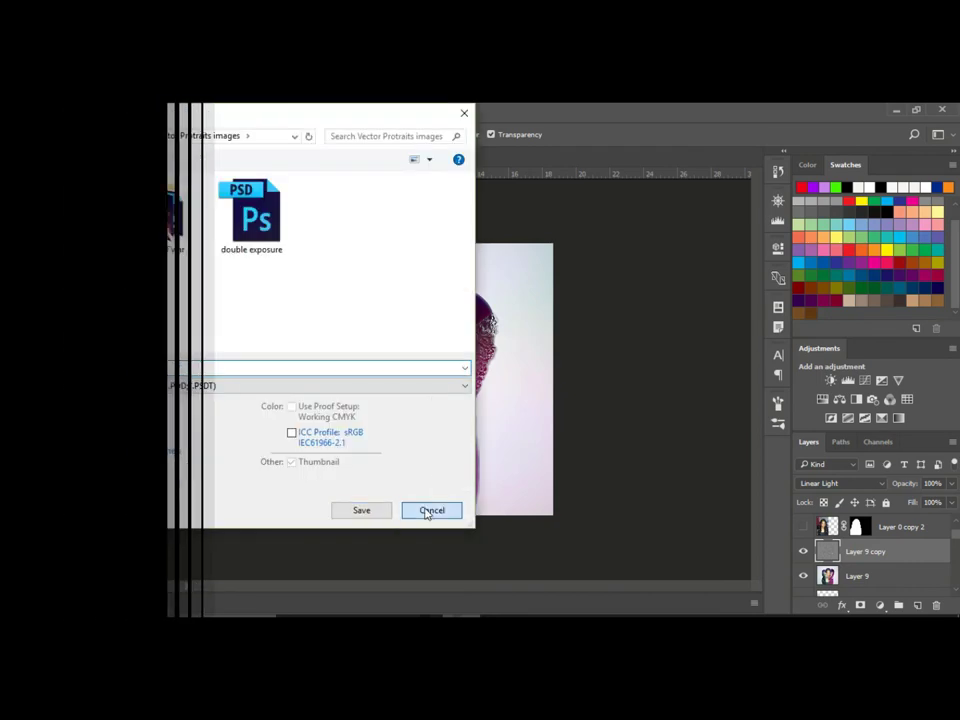